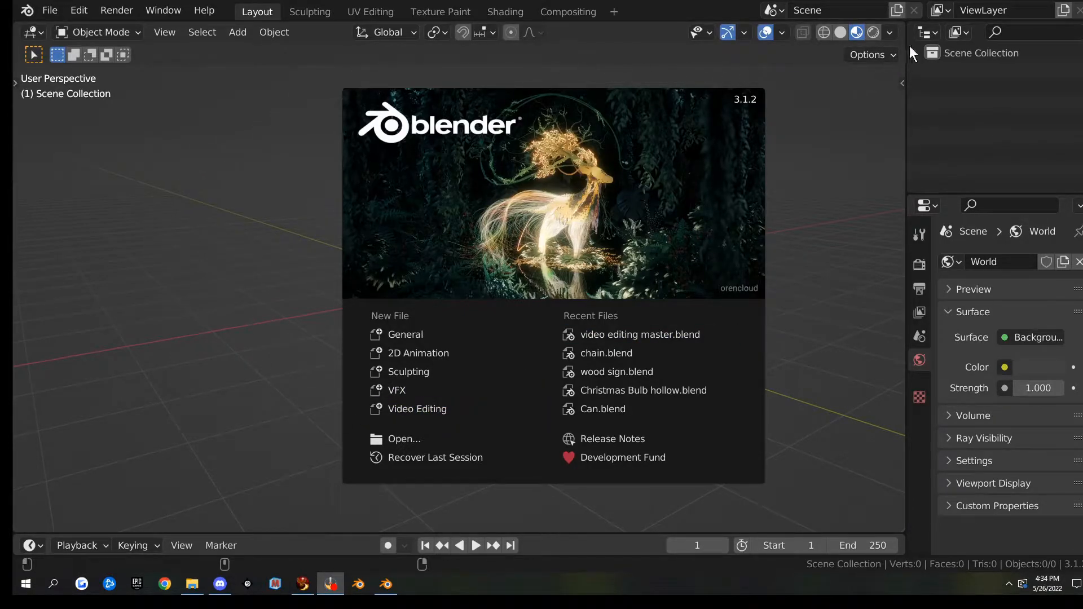
Step: Minimize Blender and create a new folder on the desktop
{"action": "left_click", "coordinate": [1032, 0]}
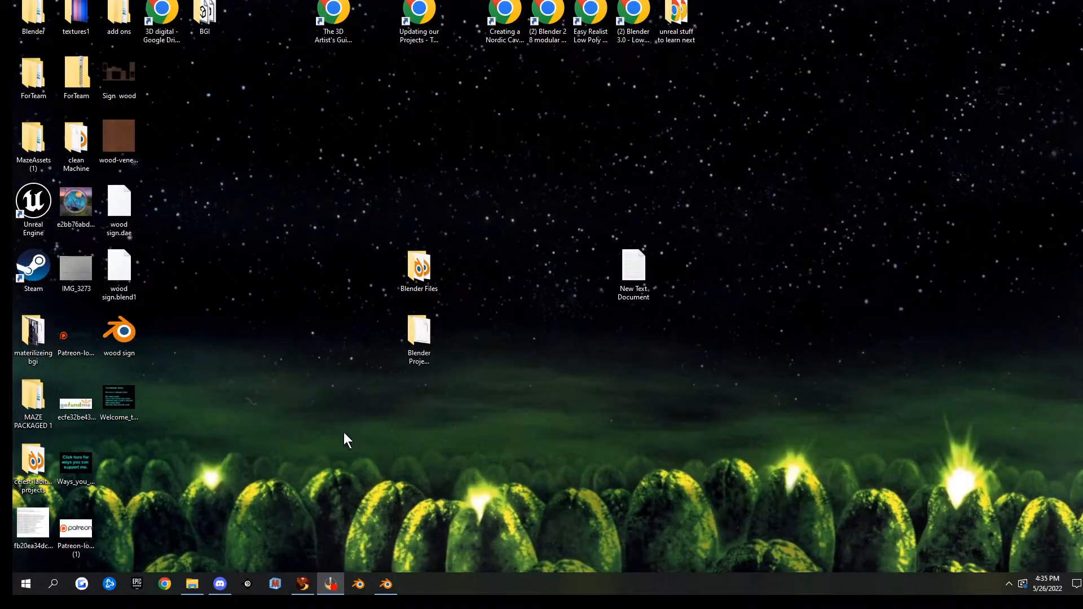
{"action": "right_click", "coordinate": [307, 291]}
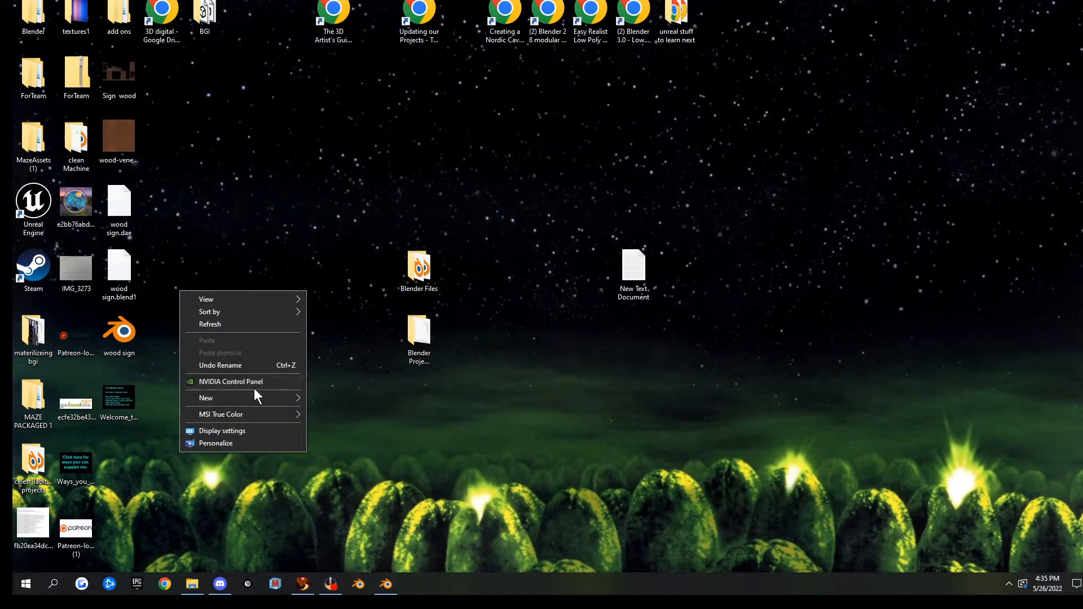
{"action": "mouse_move", "coordinate": [254, 397]}
{"action": "left_click", "coordinate": [364, 399]}
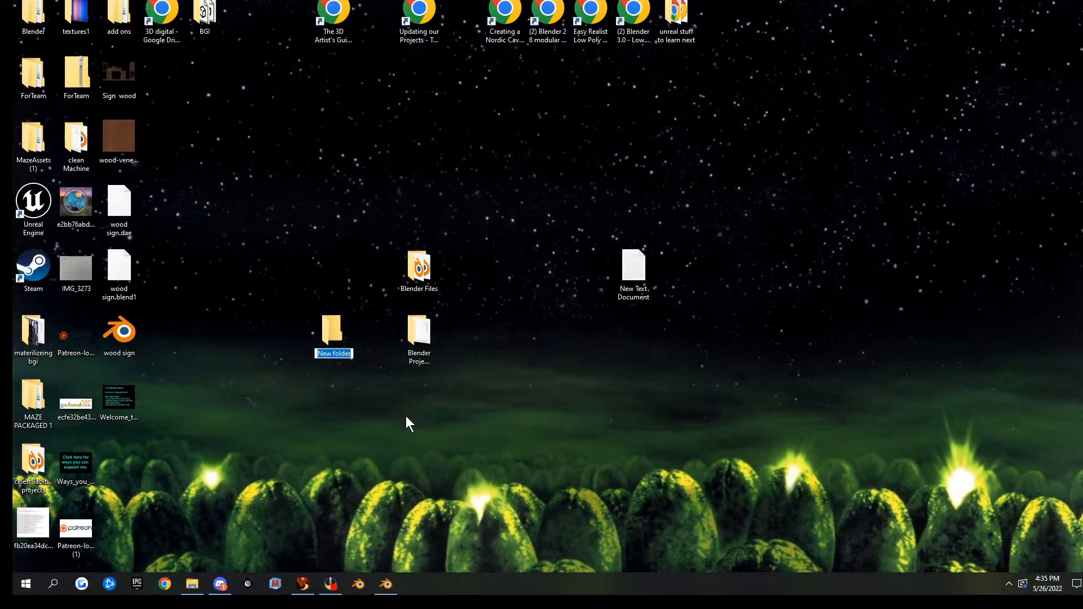
Step: Move the Blender Files and Blender Project Folder folders from the desktop into the new folder
{"action": "left_click", "coordinate": [418, 270]}
{"action": "left_click", "coordinate": [410, 330]}
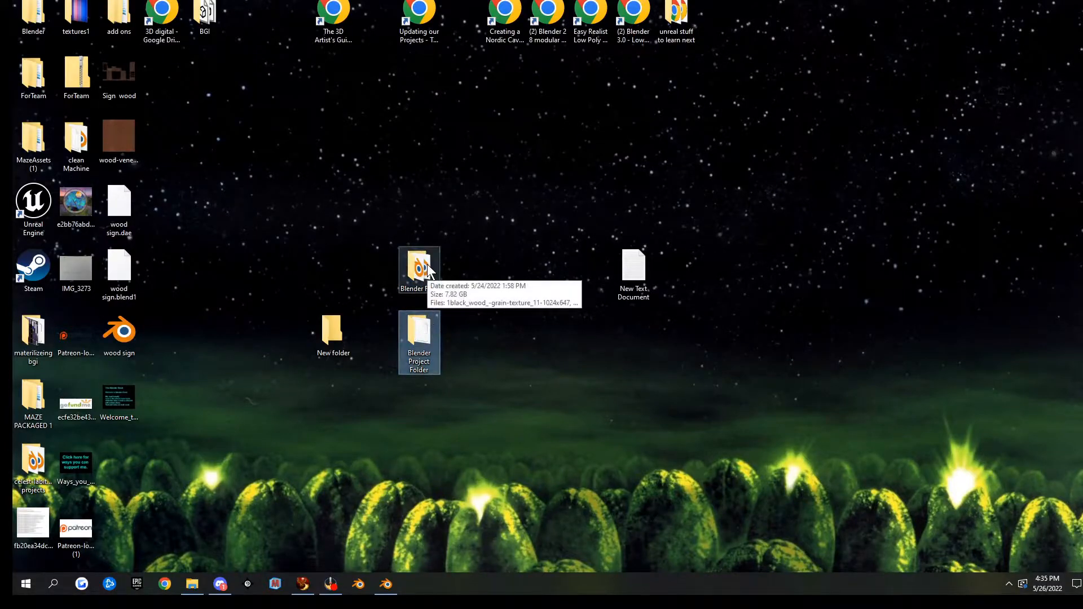
{"action": "key", "text": "Up"}
{"action": "left_click_drag", "start_coordinate": [368, 224], "coordinate": [452, 353]}
{"action": "left_click_drag", "start_coordinate": [426, 276], "coordinate": [335, 341]}
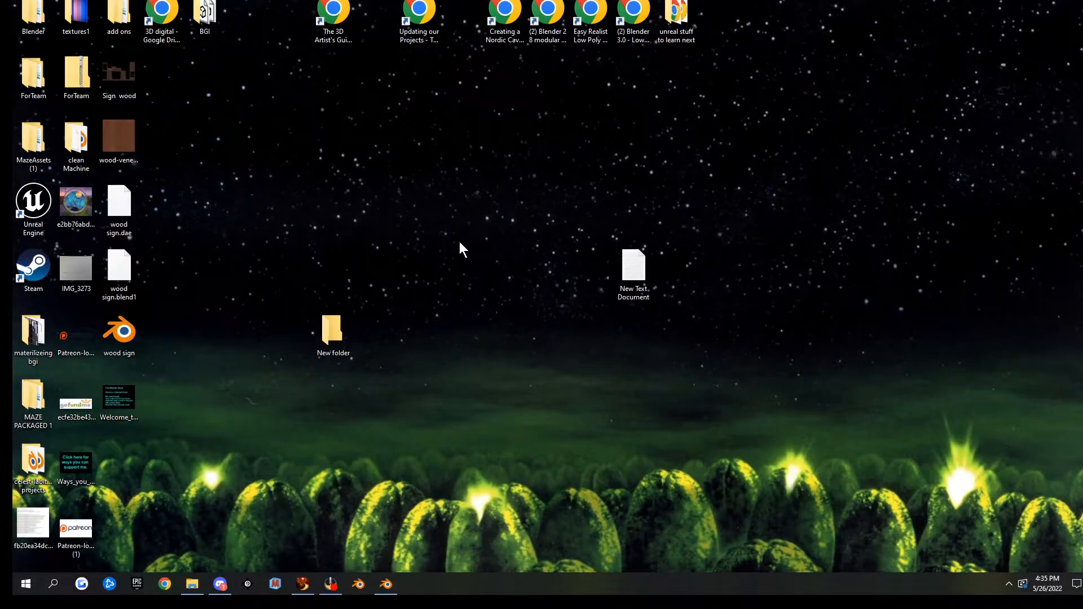
Step: Open the new desktop folder to check its contents and close its window
{"action": "double_click", "coordinate": [334, 332]}
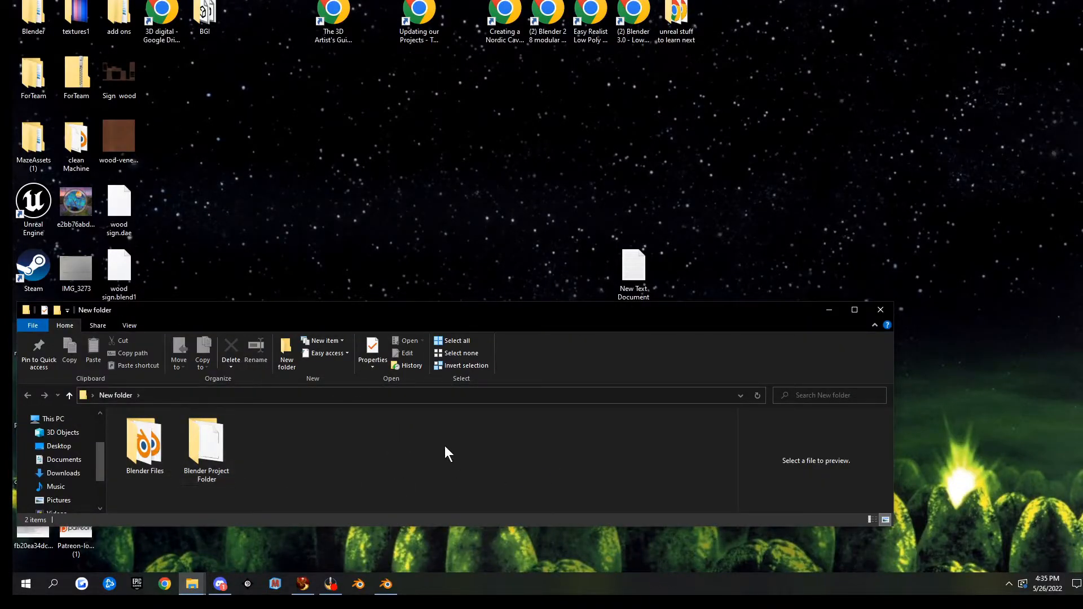
{"action": "left_click", "coordinate": [880, 309]}
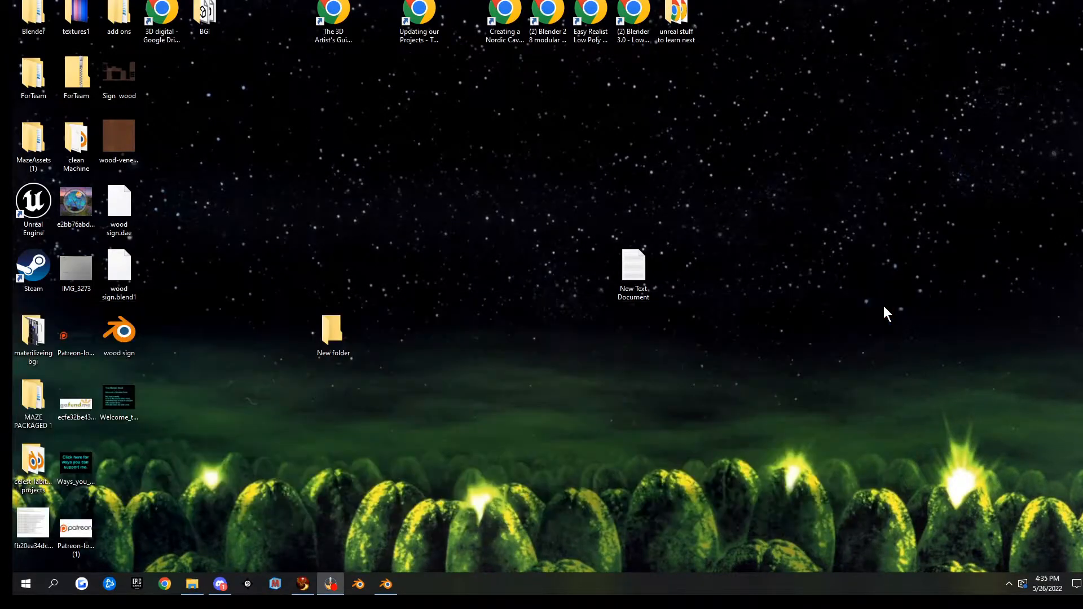
{"action": "left_click", "coordinate": [338, 335]}
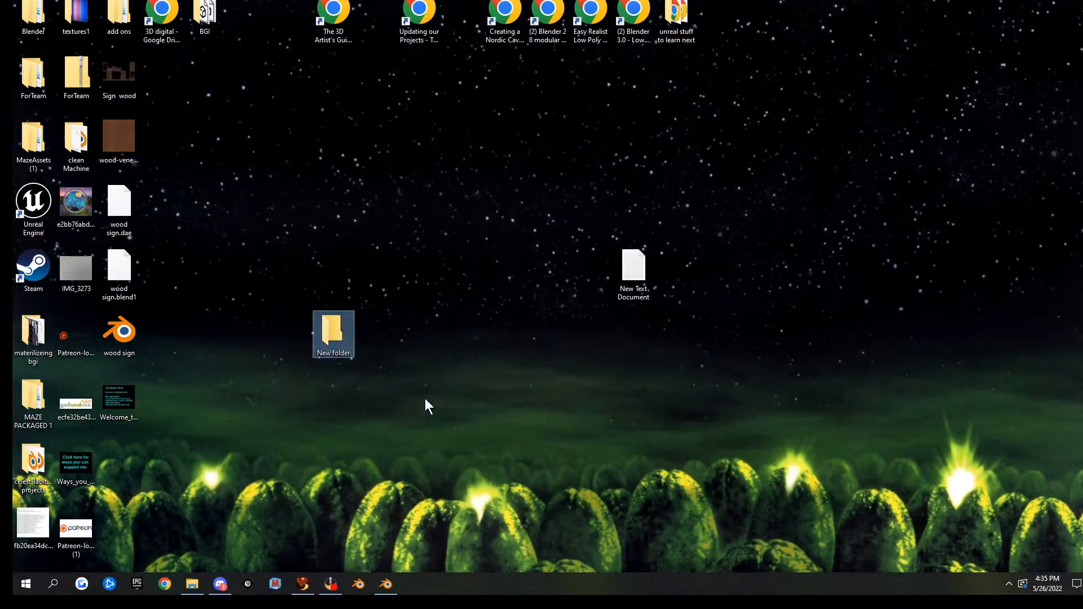
{"action": "left_click", "coordinate": [331, 584]}
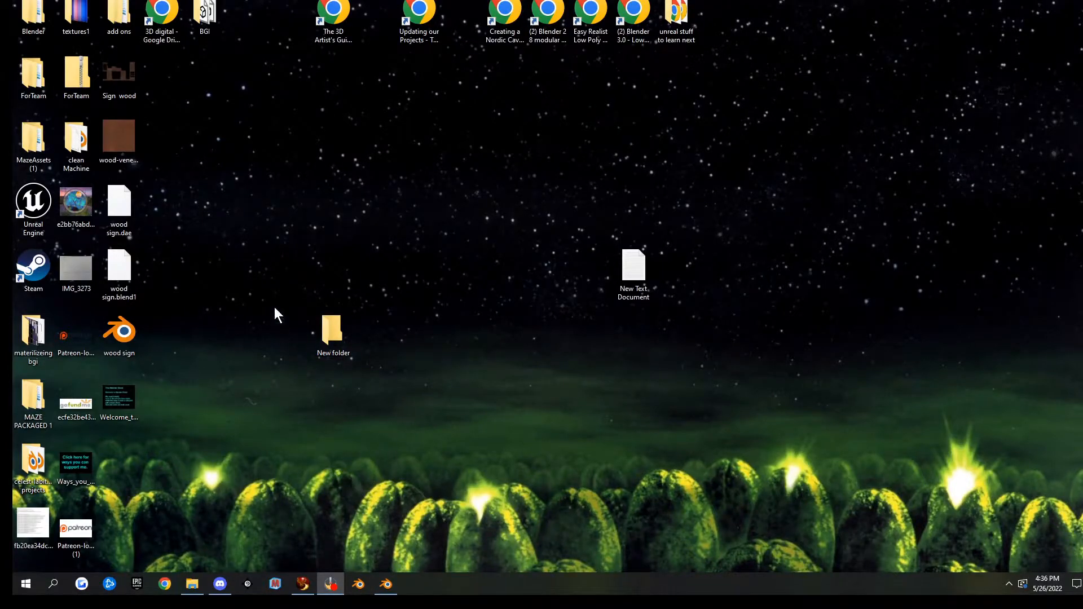
Step: Switch back to Blender and dismiss the splash screen
{"action": "left_click", "coordinate": [388, 583]}
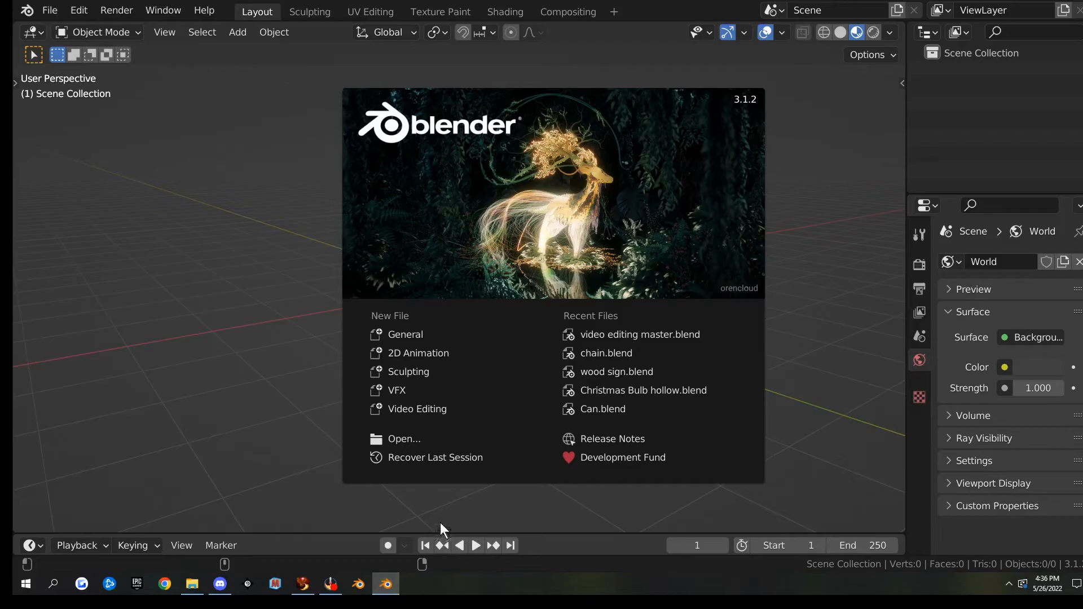
{"action": "left_click", "coordinate": [251, 367]}
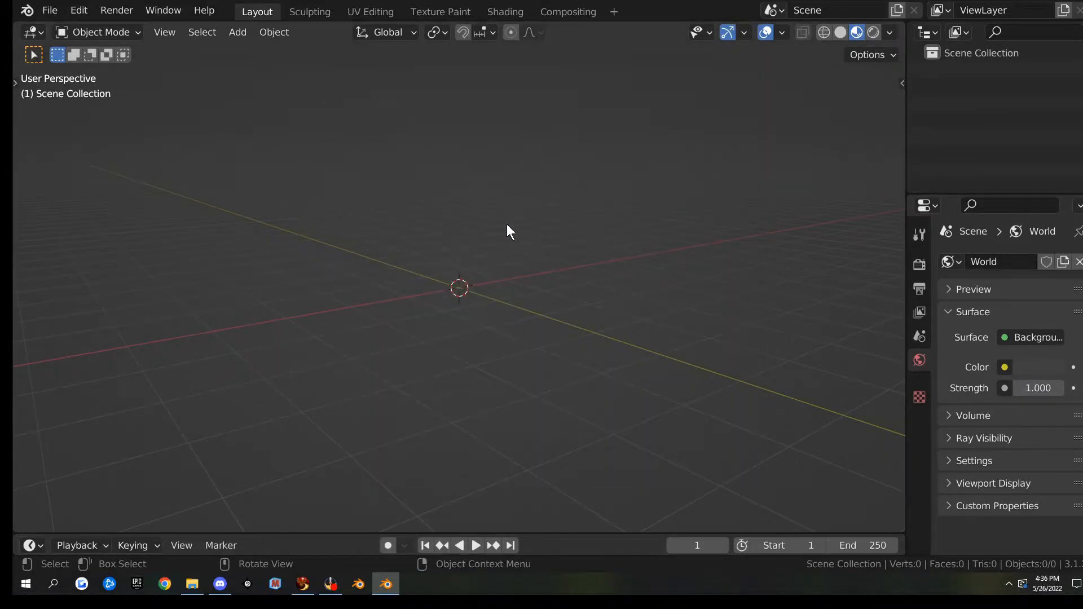
{"action": "middle_click_drag", "start_coordinate": [615, 242], "coordinate": [540, 247]}
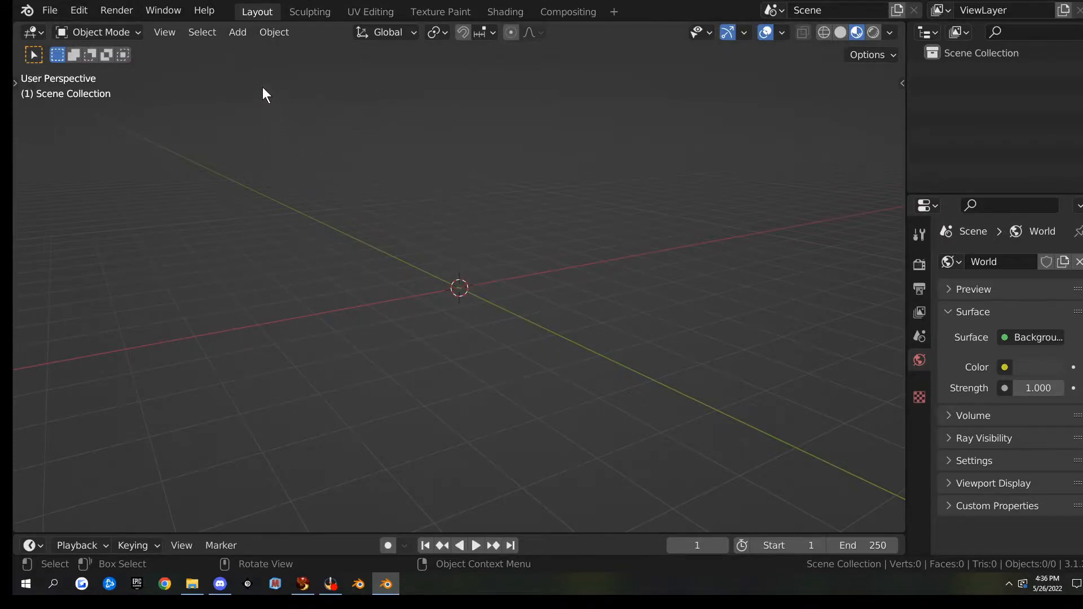
Step: Duplicate the Layout workspace and rename the copy as Asset Browser
{"action": "right_click", "coordinate": [259, 10]}
{"action": "left_click", "coordinate": [218, 45]}
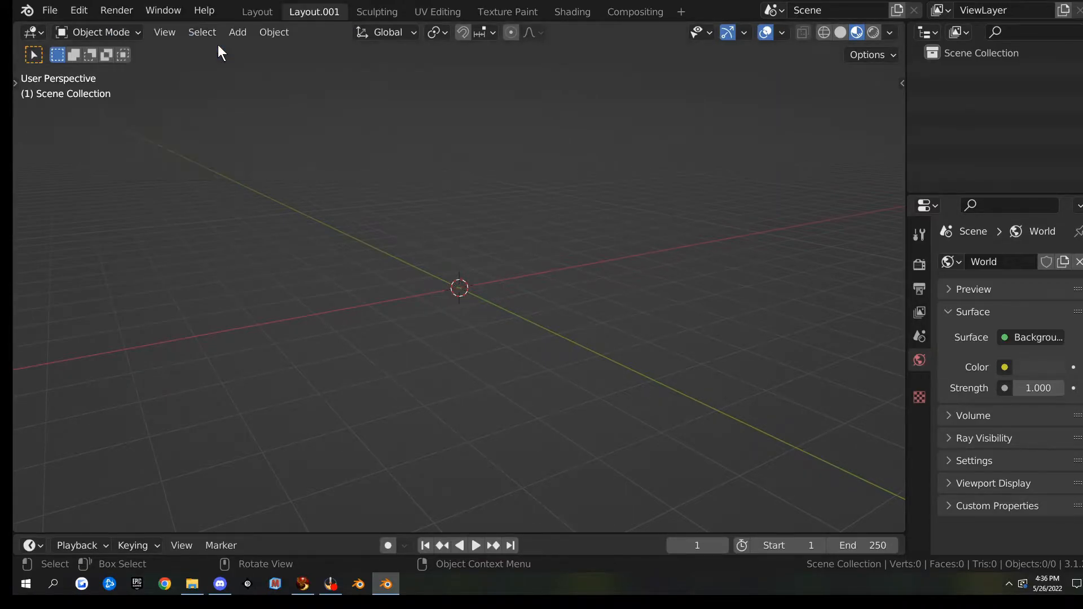
{"action": "double_click", "coordinate": [319, 13]}
{"action": "key", "text": "BackSpace"}
{"action": "type", "text": "Asset"}
{"action": "type", "text": " Browser"}
{"action": "key", "text": "Return"}
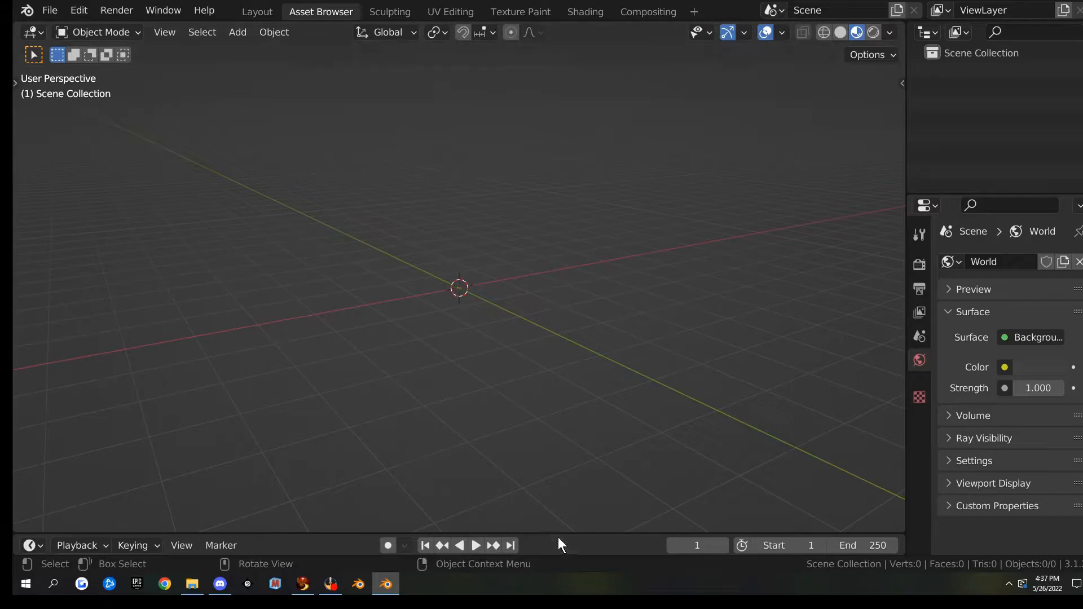
Step: Enlarge the timeline area to nearly half the window's height and change its editor type to Asset Browser
{"action": "left_click_drag", "start_coordinate": [564, 534], "coordinate": [557, 321]}
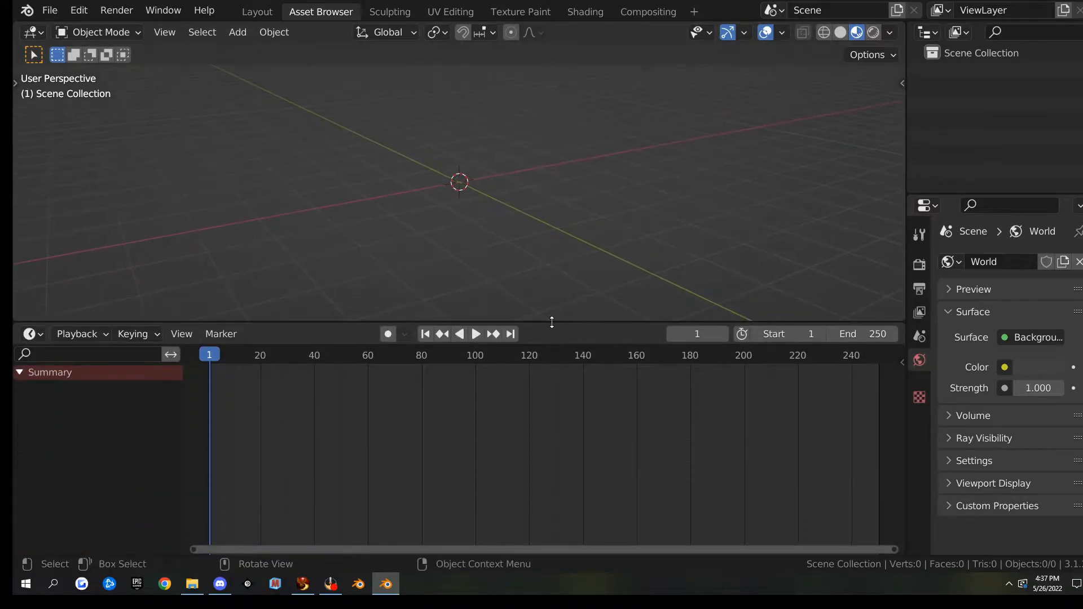
{"action": "left_click", "coordinate": [34, 334]}
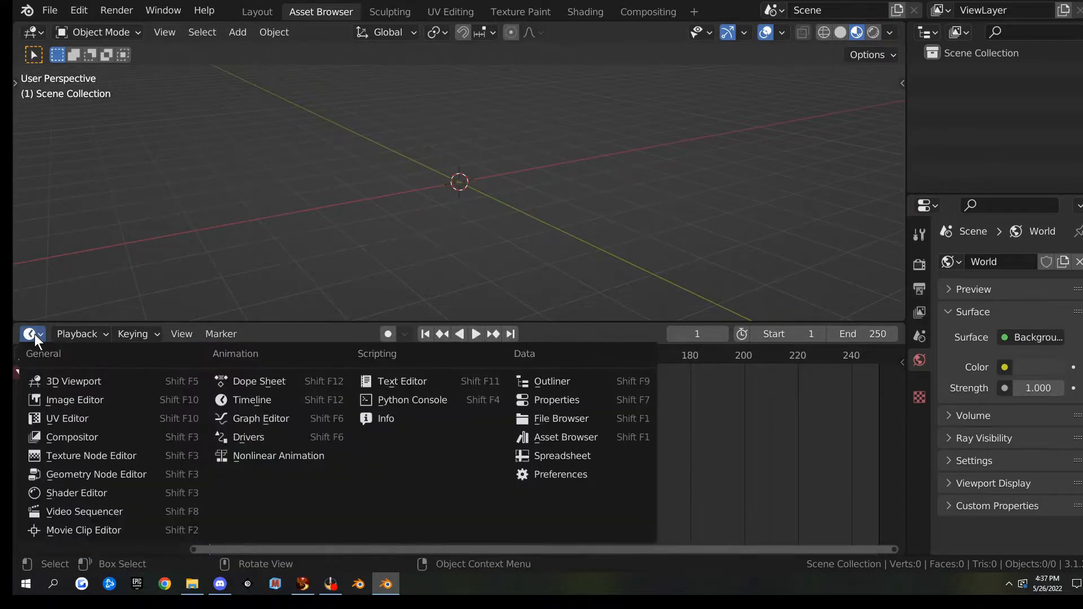
{"action": "left_click", "coordinate": [561, 438]}
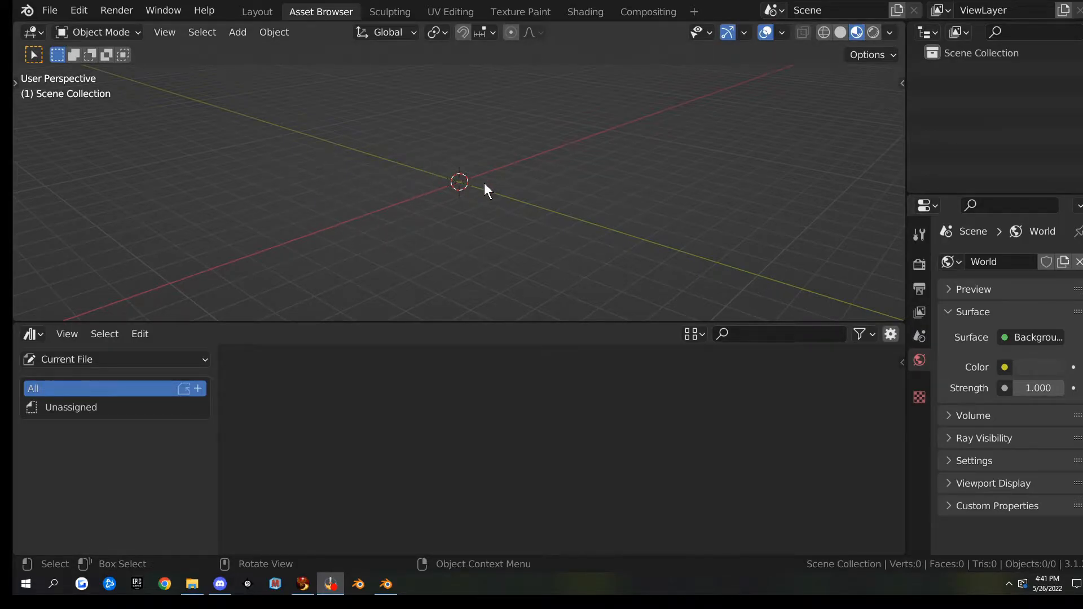
{"action": "left_click", "coordinate": [1022, 1]}
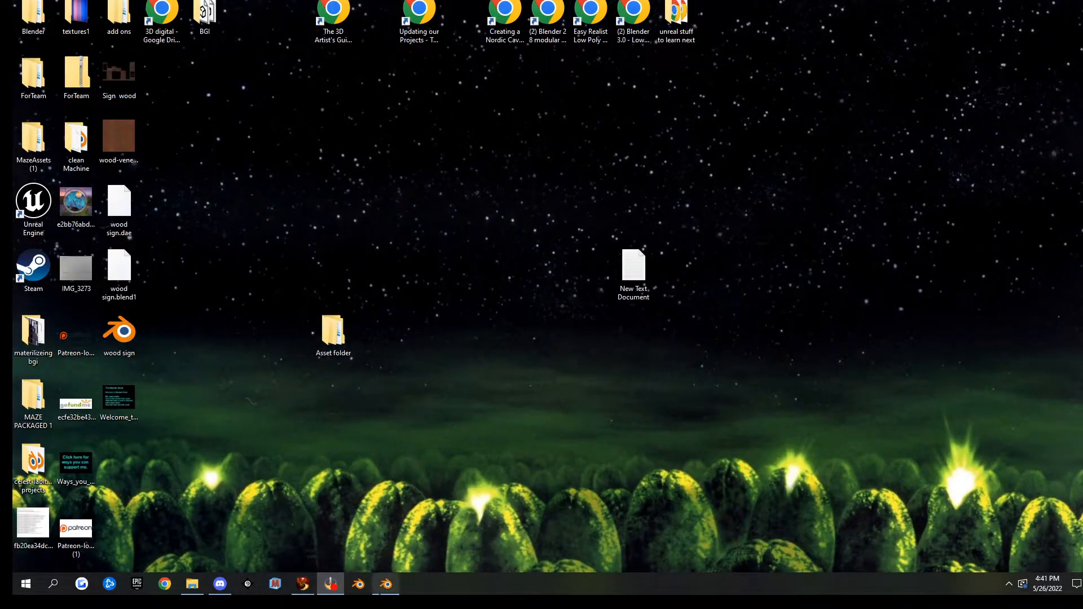
{"action": "left_click", "coordinate": [384, 587]}
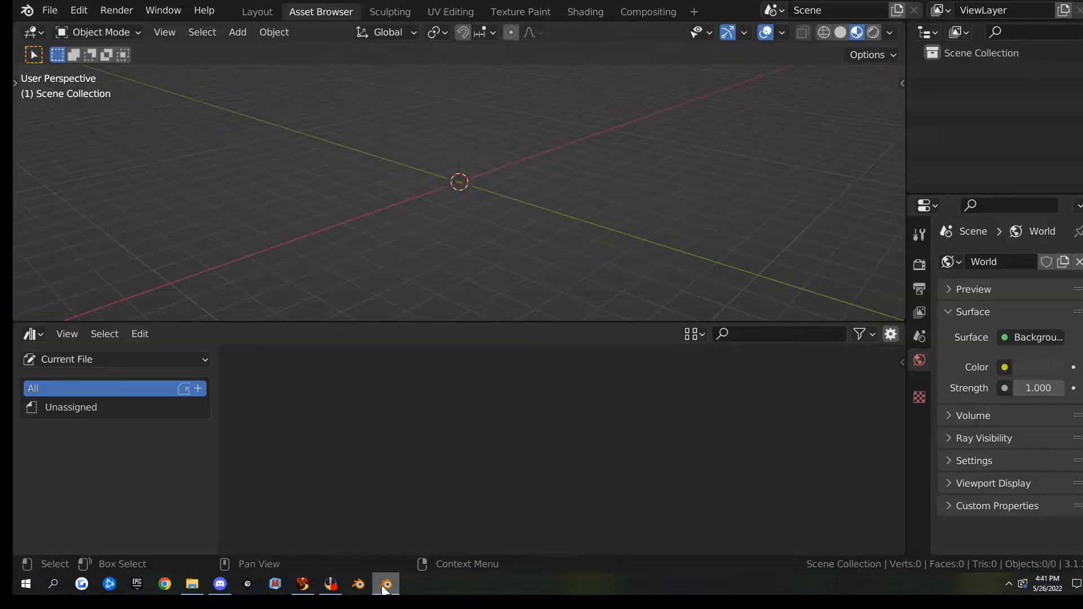
Step: In the File Paths preferences, add the desktop's Asset folder as an asset library
{"action": "left_click", "coordinate": [79, 11]}
{"action": "left_click", "coordinate": [116, 249]}
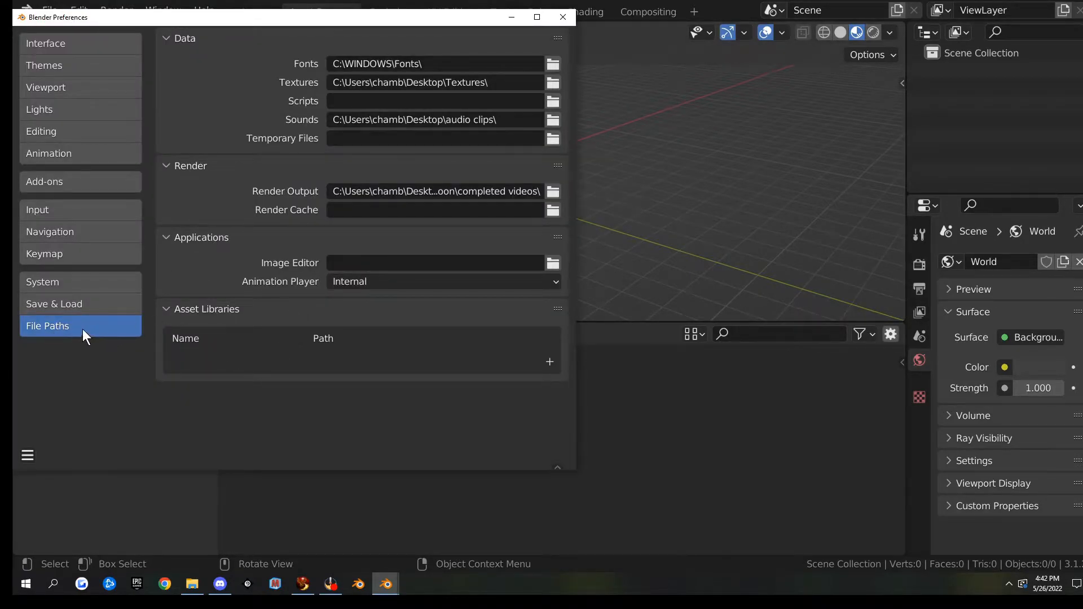
{"action": "left_click", "coordinate": [550, 362]}
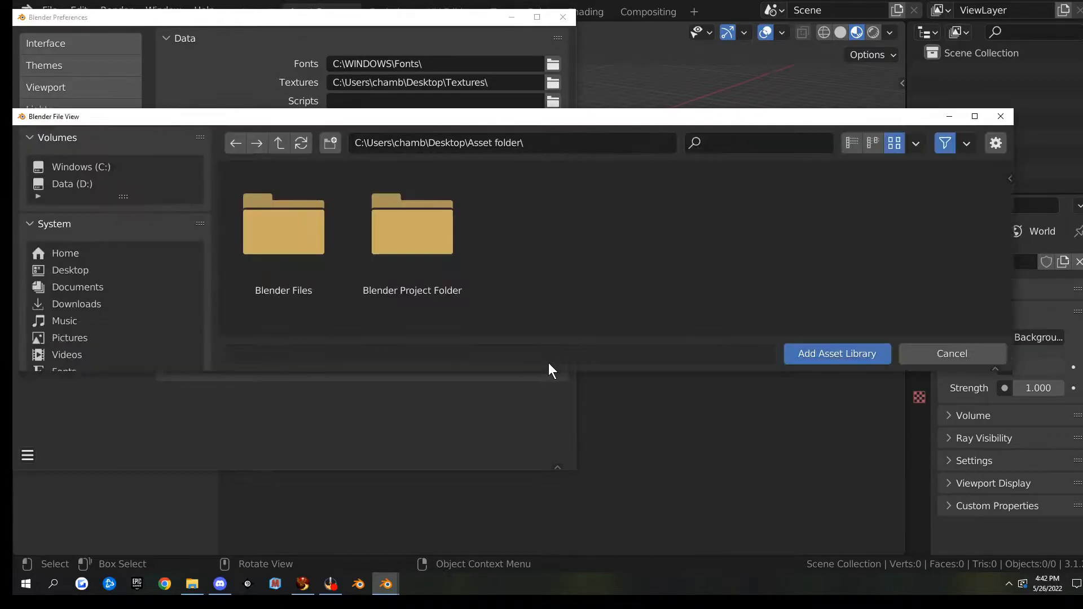
{"action": "left_click", "coordinate": [63, 270]}
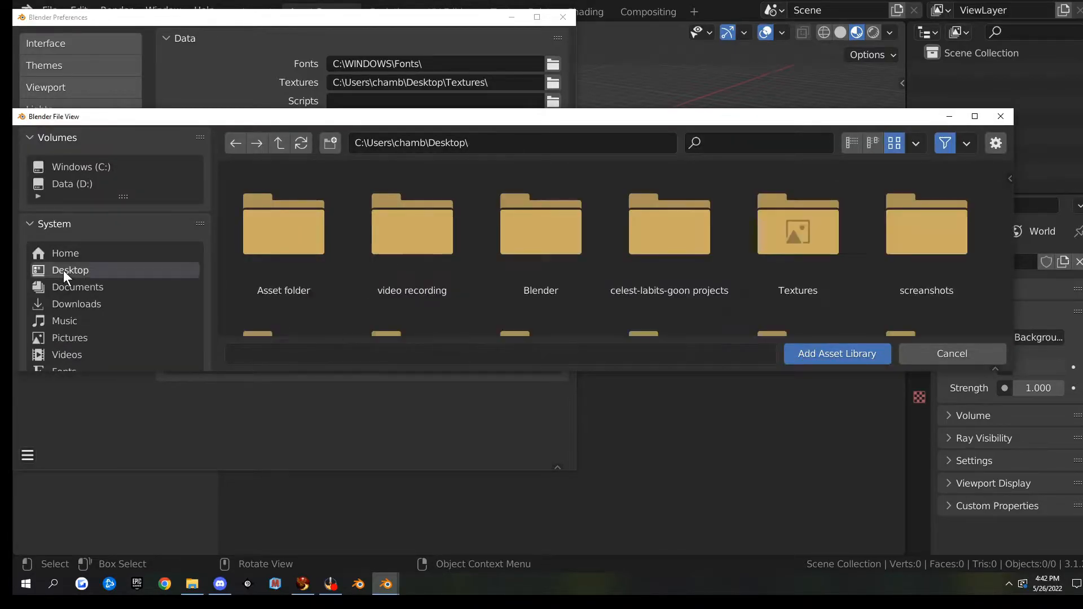
{"action": "left_click", "coordinate": [300, 223]}
{"action": "double_click", "coordinate": [300, 226]}
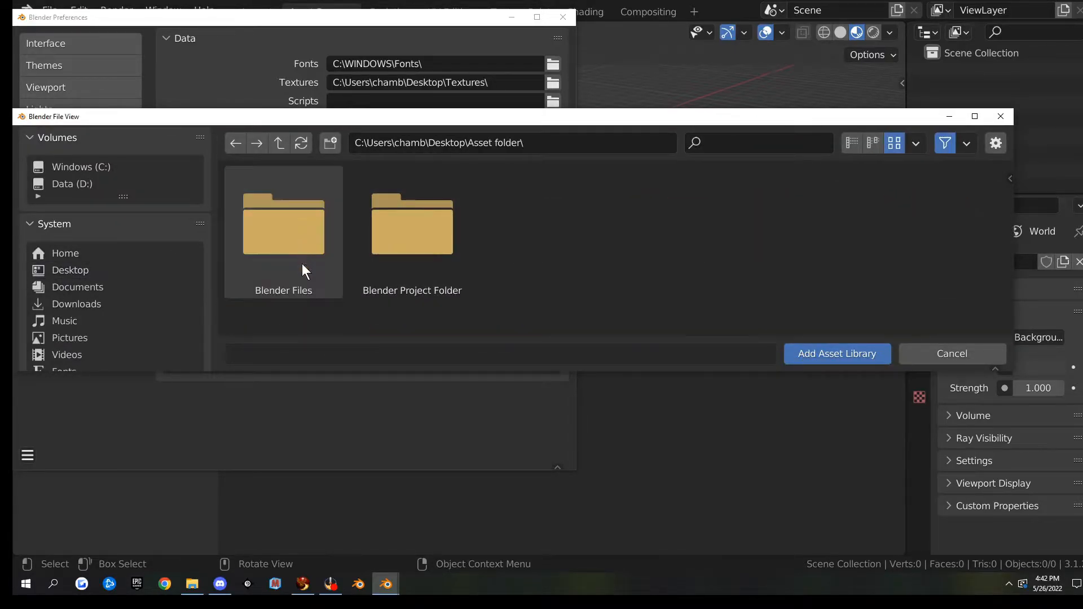
{"action": "left_click", "coordinate": [849, 351]}
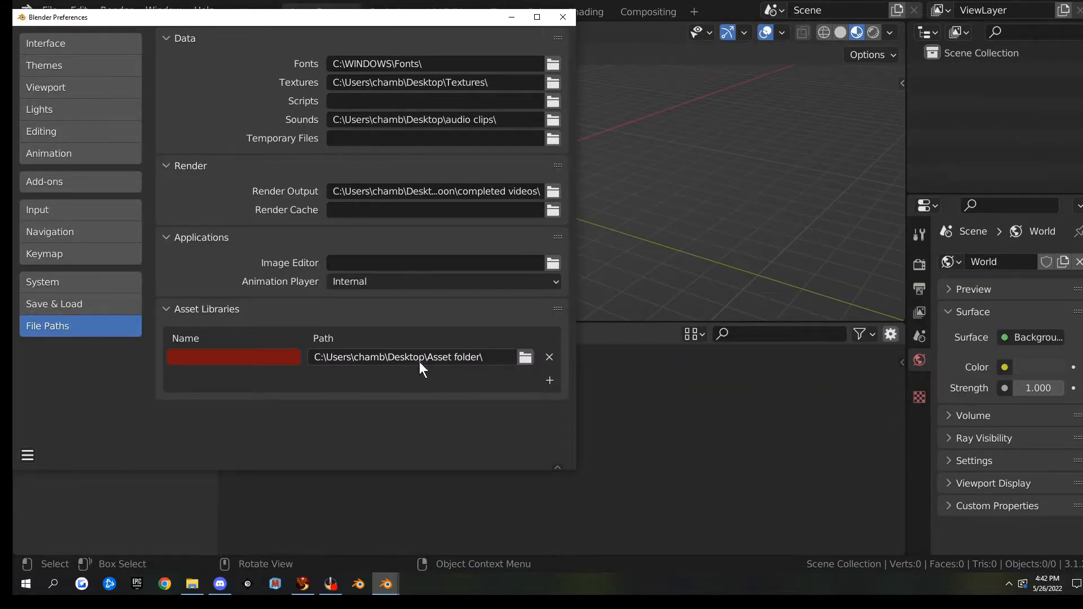
Step: Name the added asset library Goons assets
{"action": "left_click", "coordinate": [246, 357]}
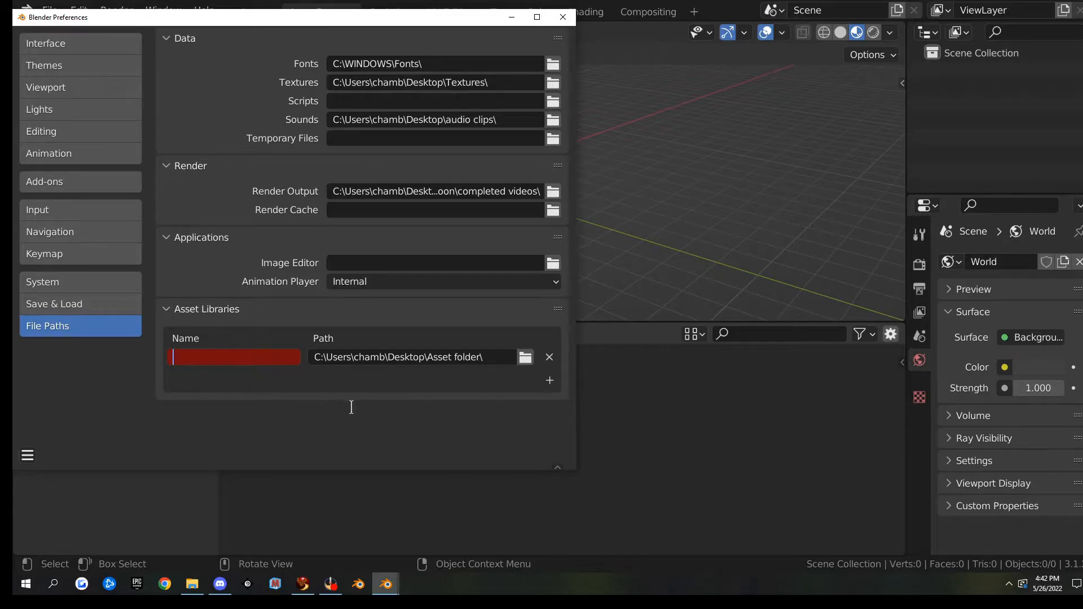
{"action": "type", "text": "Goons a"}
{"action": "type", "text": "sset libra"}
{"action": "type", "text": "ry"}
{"action": "key", "text": "BackSpace"}
{"action": "key", "text": "BackSpace"}
{"action": "key", "text": "BackSpace"}
{"action": "key", "text": "BackSpace"}
{"action": "key", "text": "BackSpace"}
{"action": "key", "text": "BackSpace"}
{"action": "key", "text": "BackSpace"}
{"action": "type", "text": "s"}
{"action": "key", "text": "Return"}
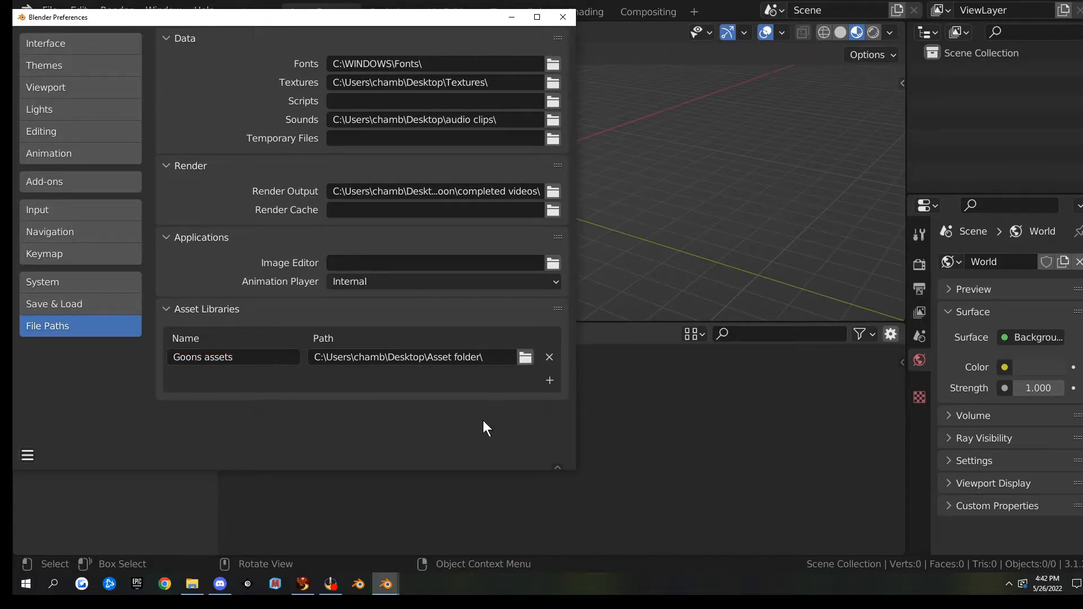
Step: Save the preferences and close the preferences window
{"action": "left_click", "coordinate": [27, 460]}
{"action": "left_click", "coordinate": [94, 415]}
{"action": "left_click", "coordinate": [564, 17]}
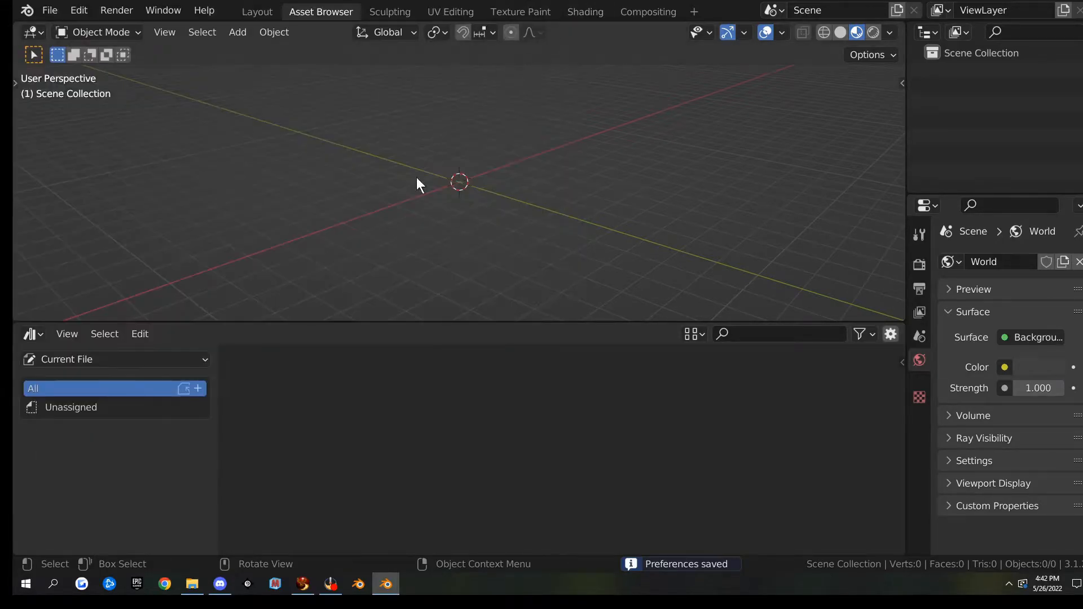
Step: Return to the Layout workspace and save the current setup as the startup file
{"action": "left_click", "coordinate": [50, 10]}
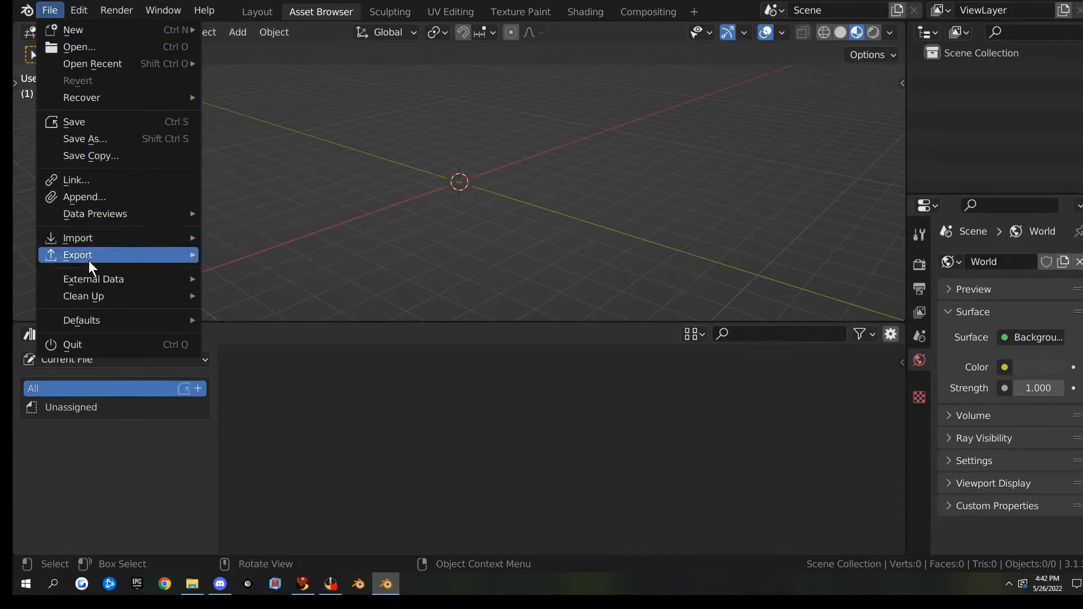
{"action": "mouse_move", "coordinate": [90, 322]}
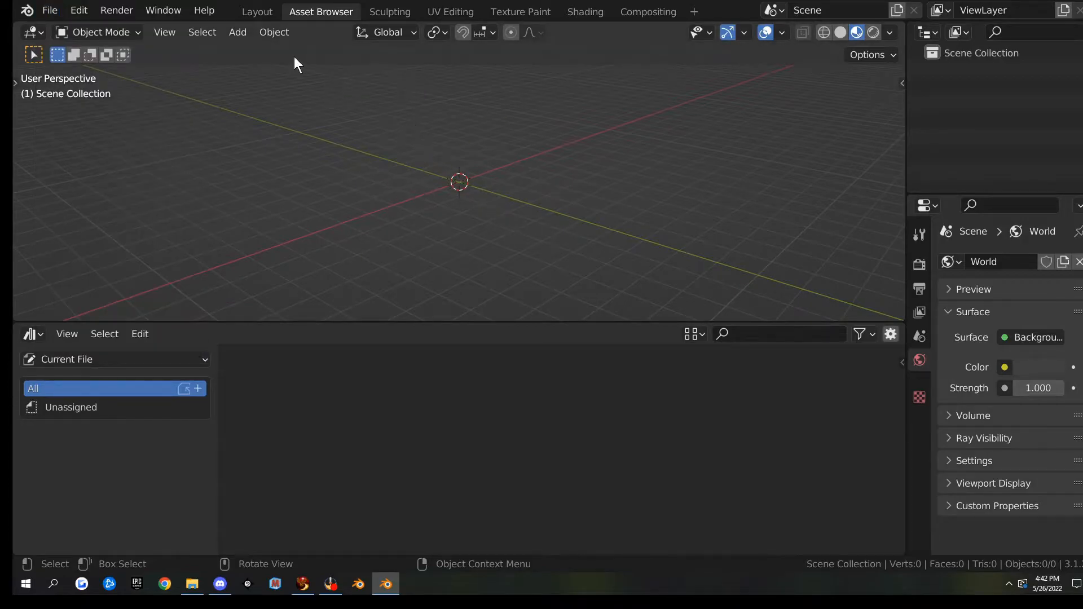
{"action": "left_click", "coordinate": [261, 12]}
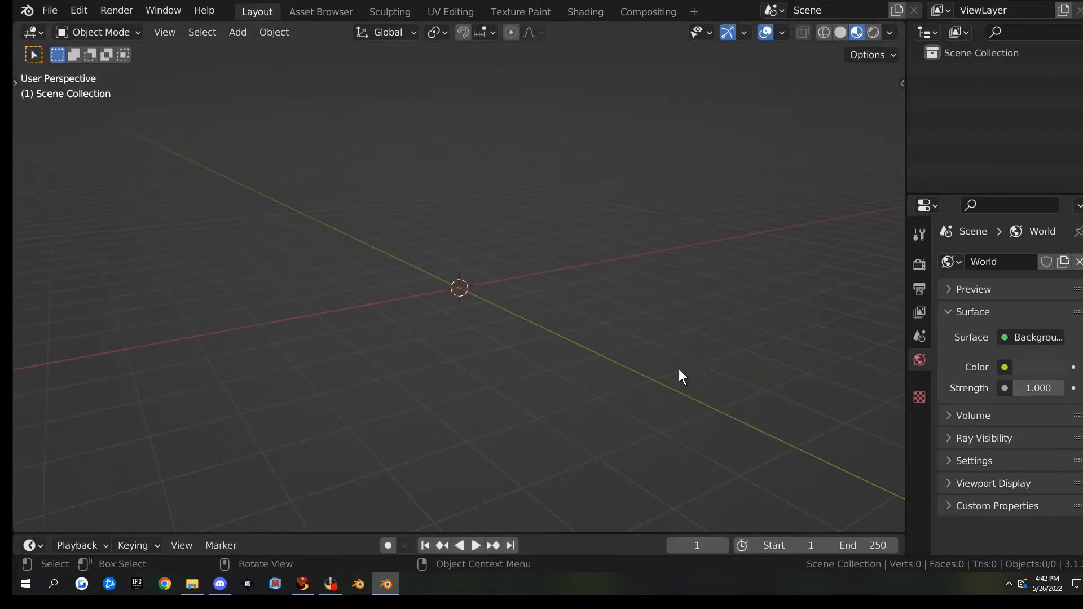
{"action": "left_click", "coordinate": [41, 11]}
{"action": "mouse_move", "coordinate": [101, 324]}
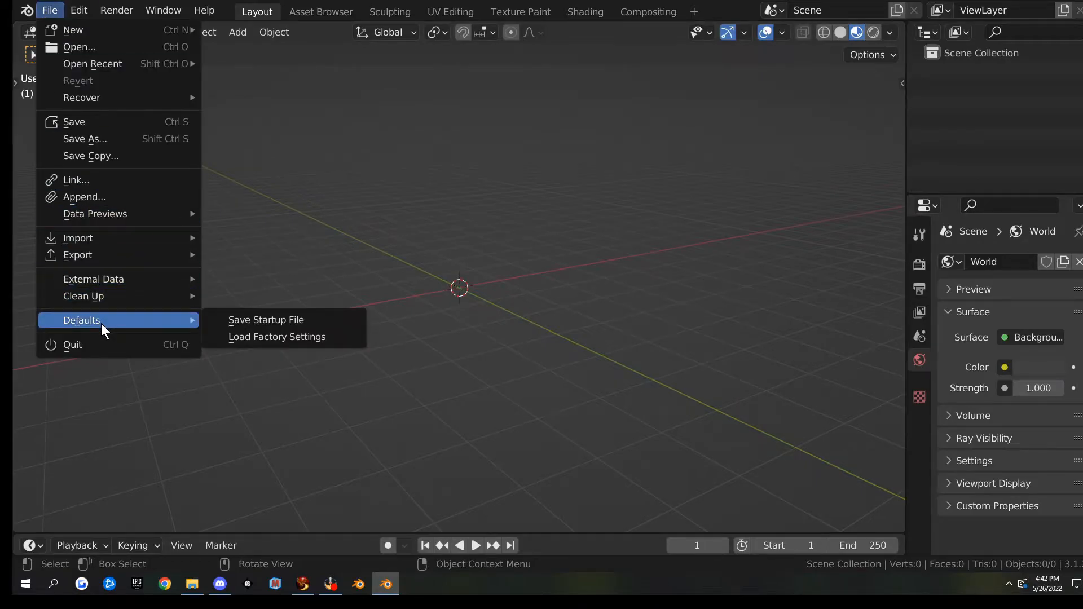
{"action": "left_click", "coordinate": [276, 321]}
{"action": "left_click", "coordinate": [205, 321]}
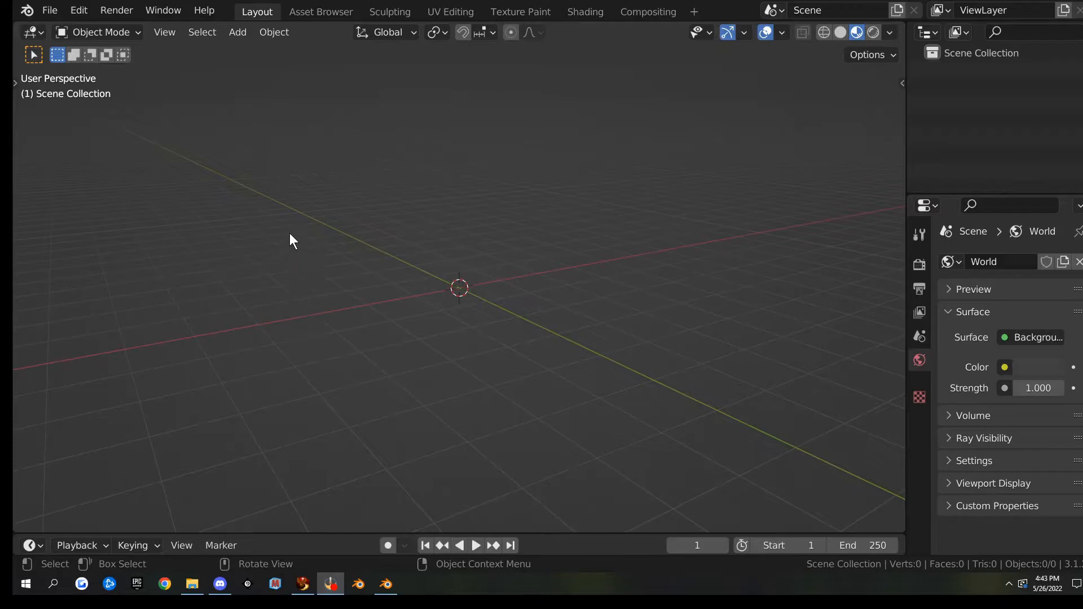
Step: Switch to the Asset Browser workspace and add a cube mesh at the world origin
{"action": "left_click", "coordinate": [320, 11]}
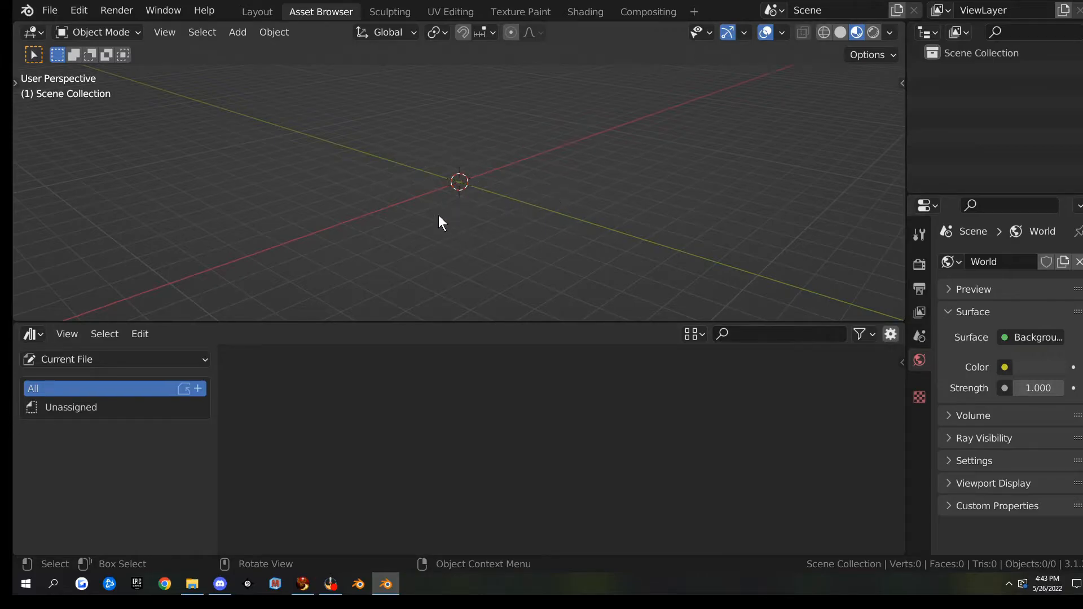
{"action": "middle_click_drag", "start_coordinate": [438, 228], "coordinate": [459, 187]}
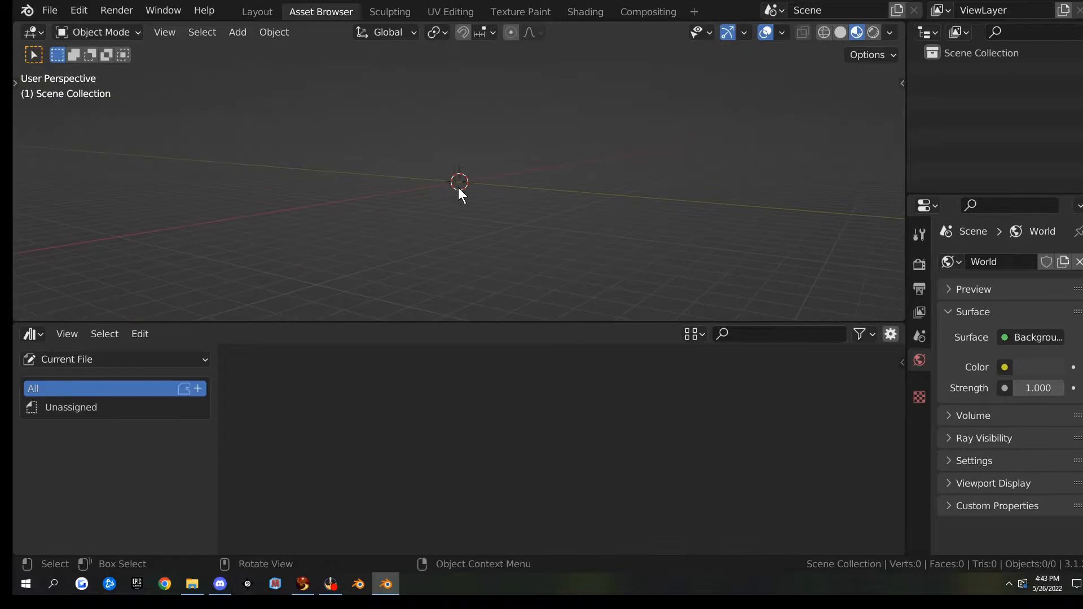
{"action": "key", "text": "shift+a"}
{"action": "mouse_move", "coordinate": [472, 219]}
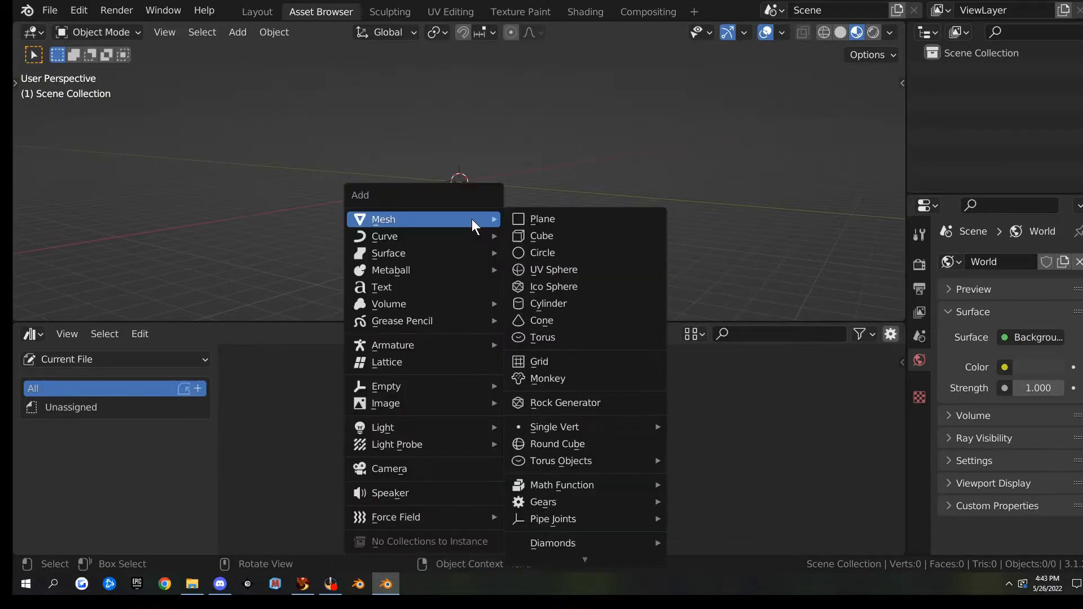
{"action": "left_click", "coordinate": [557, 236]}
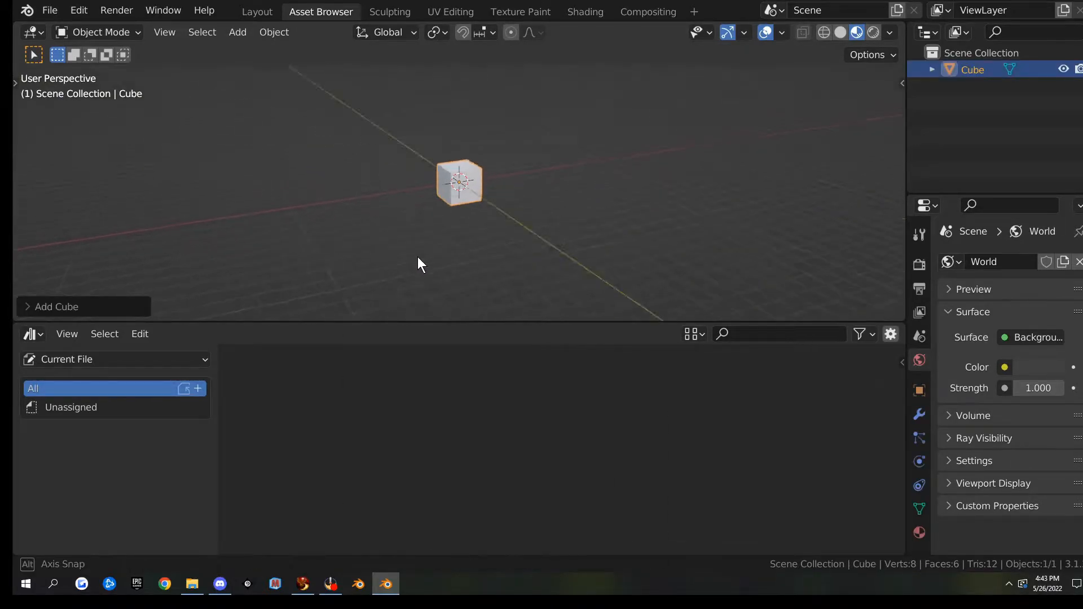
{"action": "scroll", "coordinate": [439, 243], "scroll_direction": "up", "scroll_amount": 2}
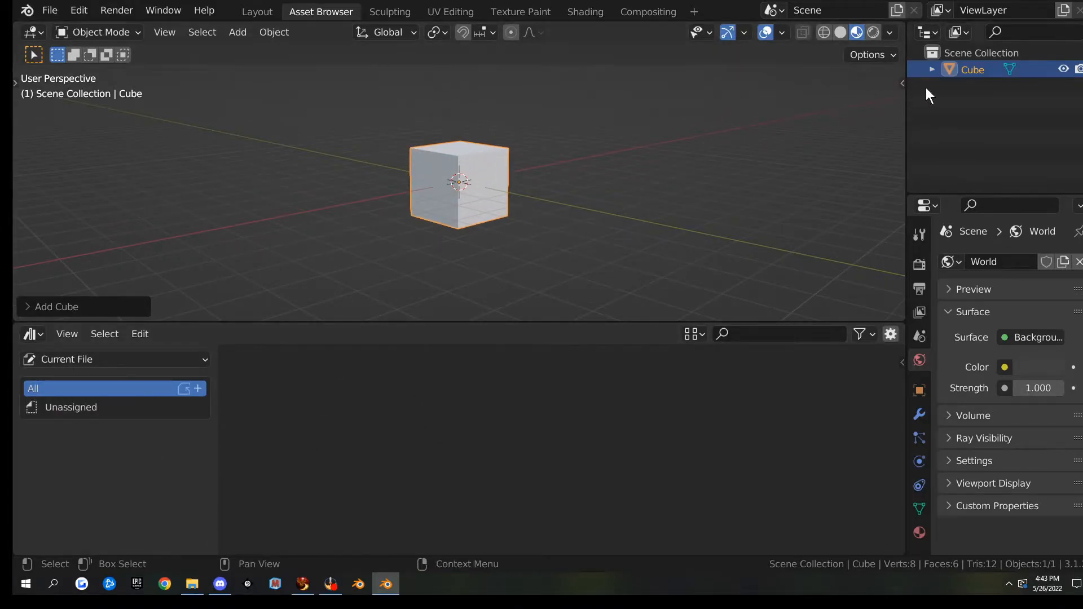
Step: Mark the cube object as an asset
{"action": "right_click", "coordinate": [970, 69]}
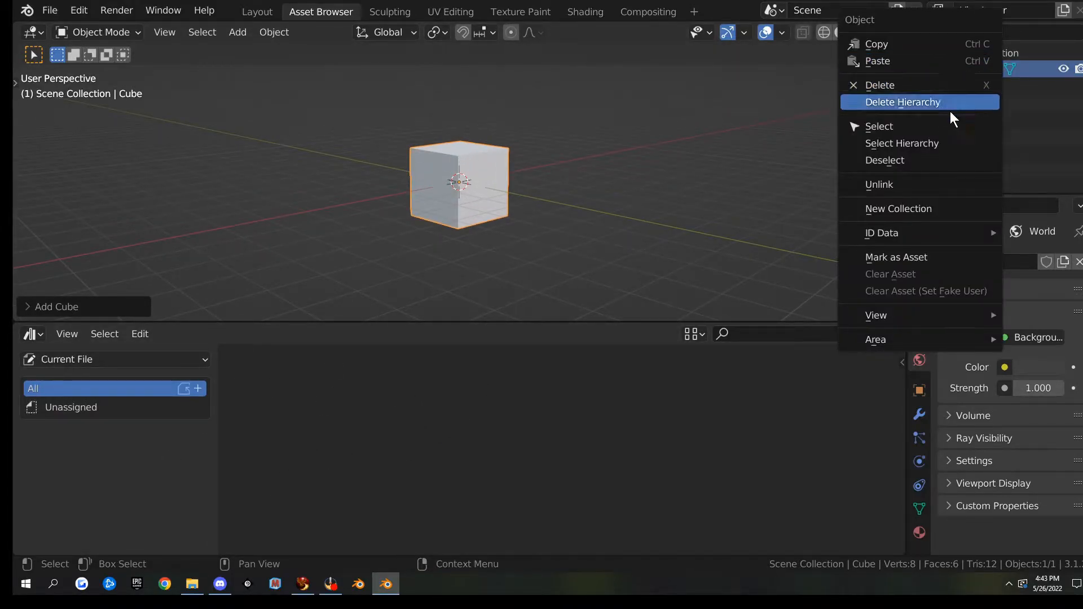
{"action": "left_click", "coordinate": [916, 259]}
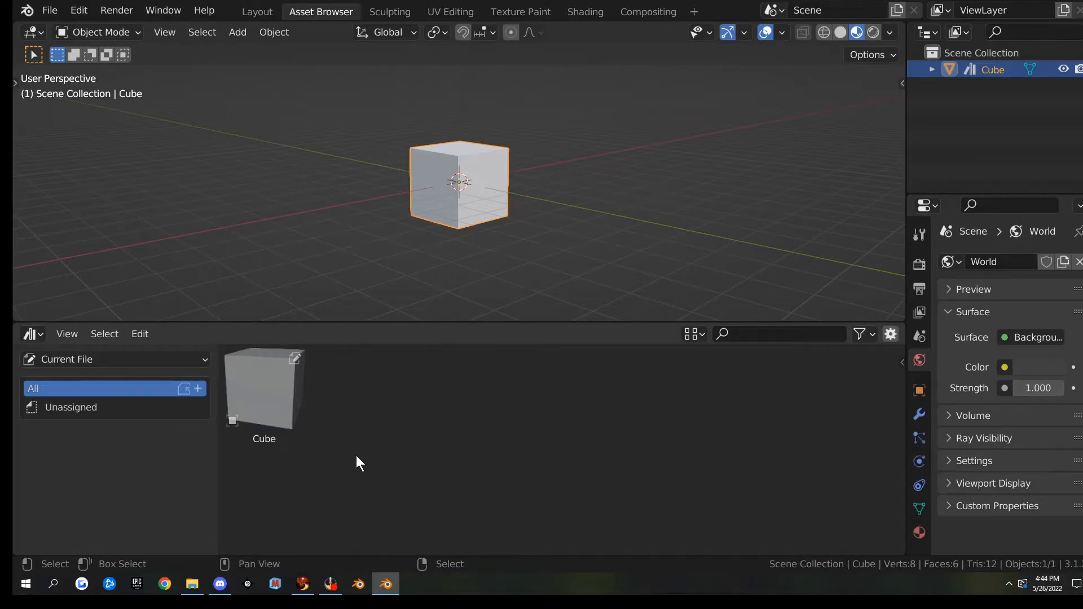
{"action": "left_click", "coordinate": [293, 392]}
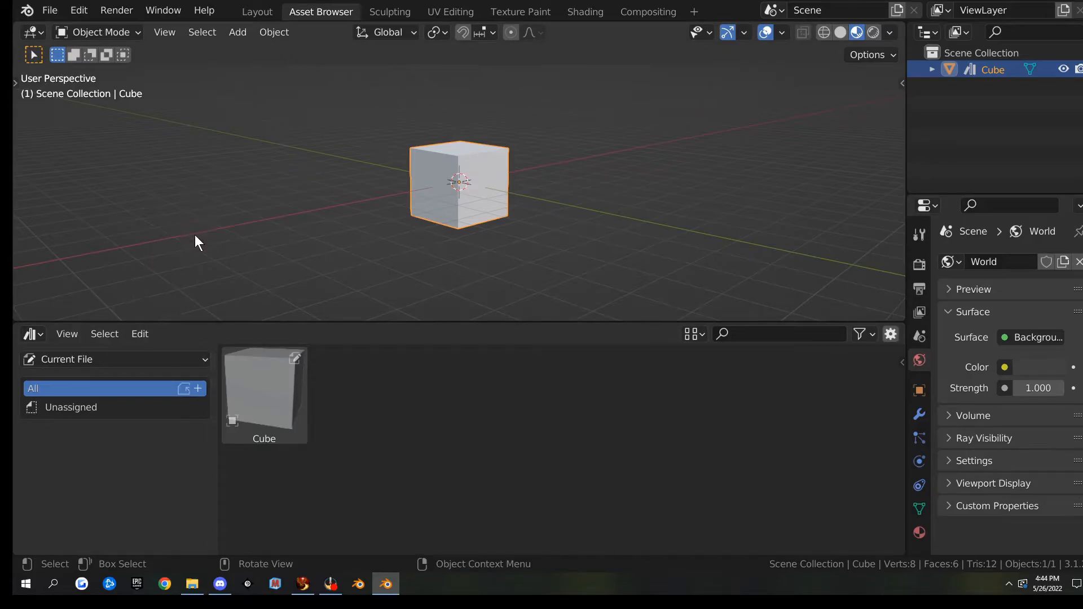
Step: Duplicate the cube and place the copy beside the original with a clear gap between them
{"action": "middle_click_drag", "start_coordinate": [581, 169], "coordinate": [505, 175]}
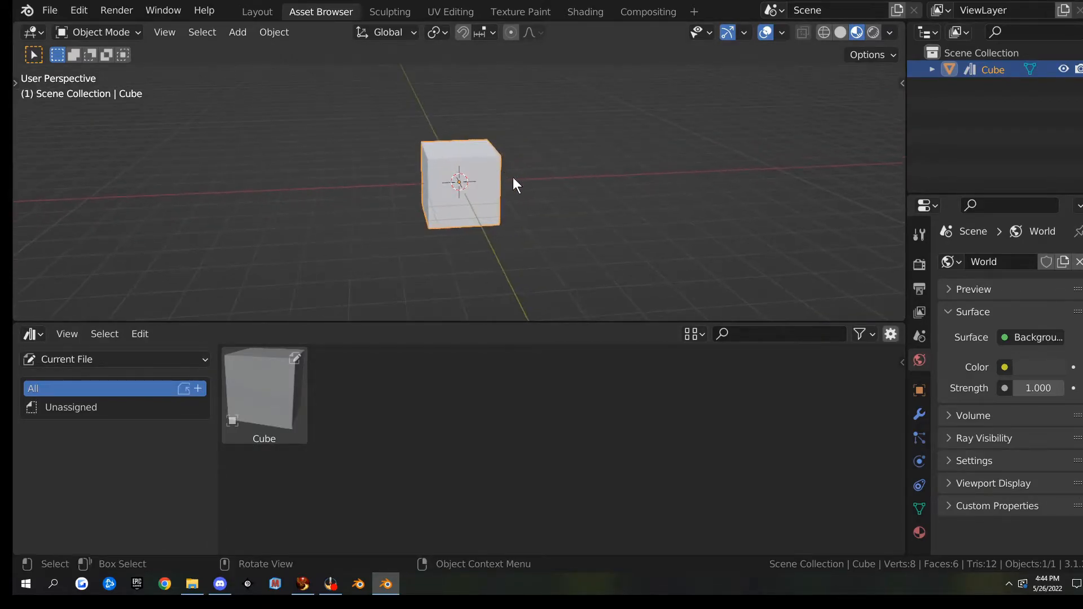
{"action": "key", "text": "shift+d"}
{"action": "left_click", "coordinate": [730, 189]}
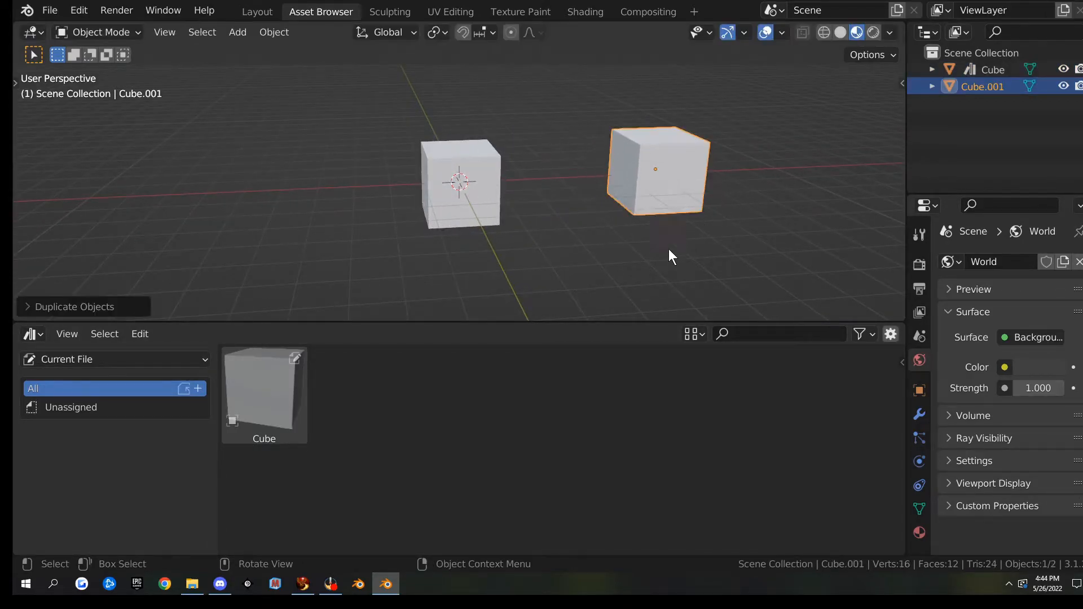
Step: Give the duplicated cube a new material with a blue base color
{"action": "left_click", "coordinate": [924, 533]}
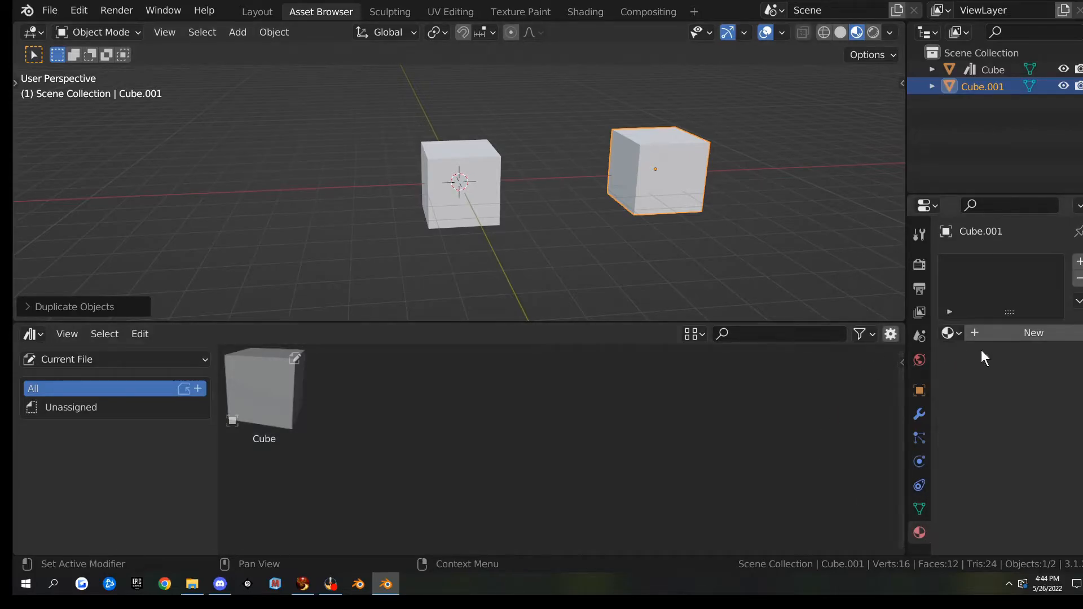
{"action": "left_click", "coordinate": [997, 333]}
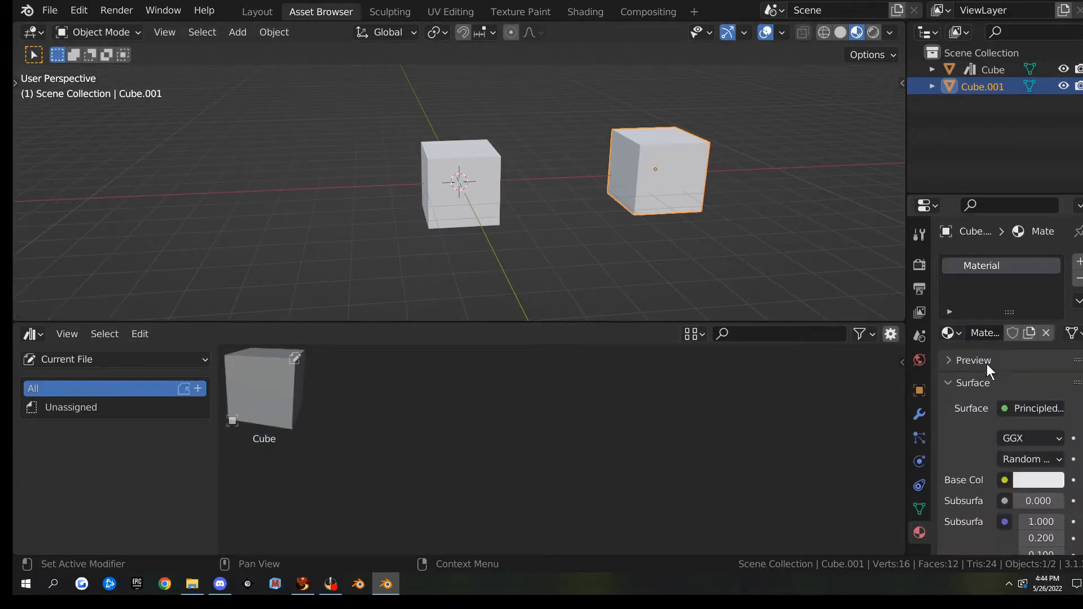
{"action": "left_click", "coordinate": [1033, 479]}
{"action": "left_click", "coordinate": [1013, 286]}
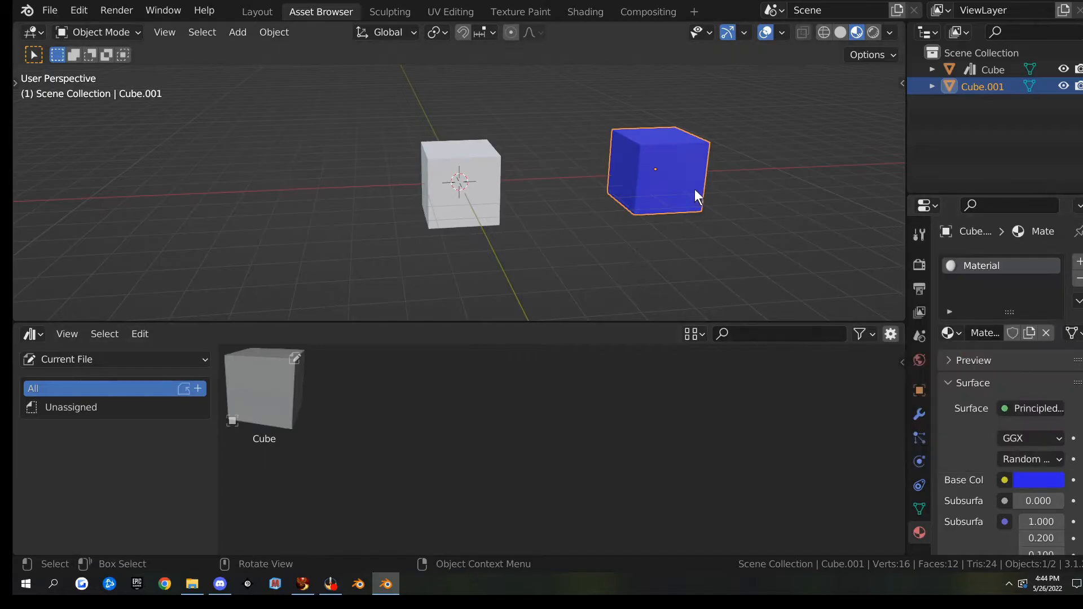
Step: Mark the duplicated cube's blue material as an asset
{"action": "middle_click_drag", "start_coordinate": [515, 244], "coordinate": [584, 128]}
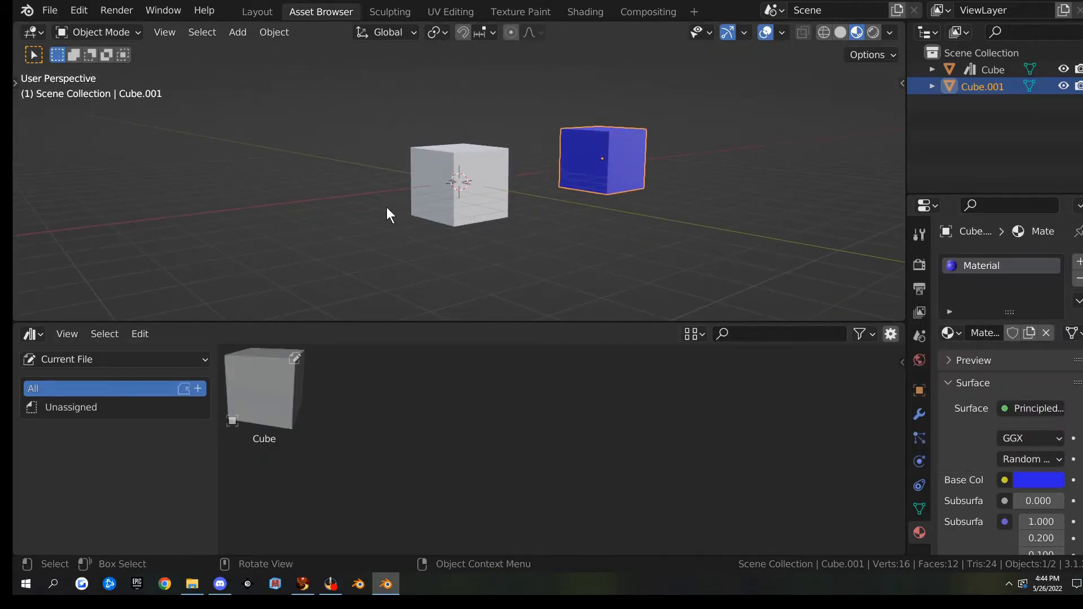
{"action": "left_click", "coordinate": [457, 155]}
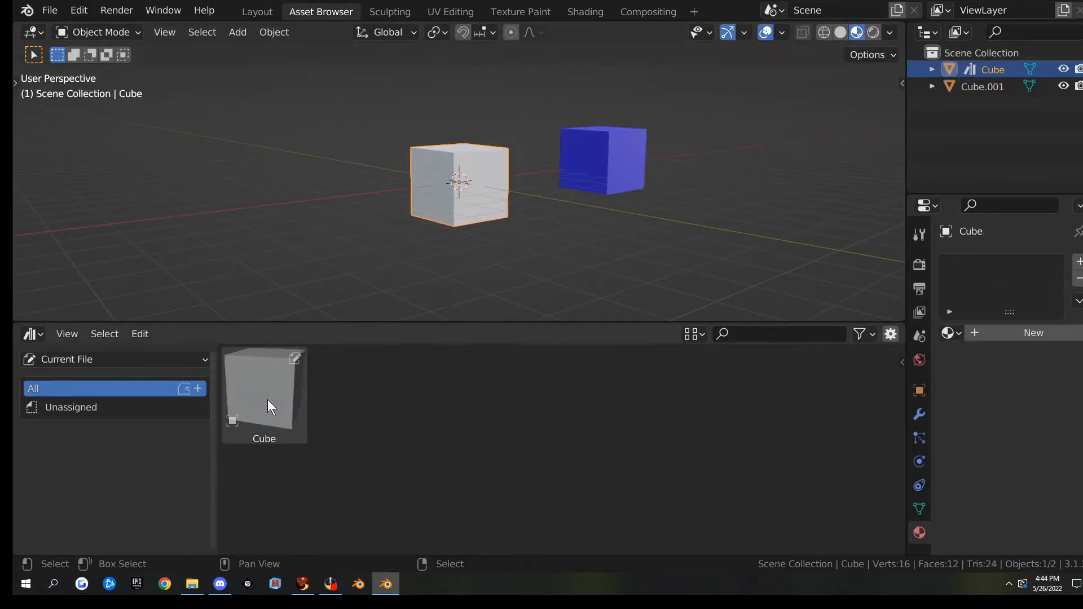
{"action": "left_click", "coordinate": [632, 146]}
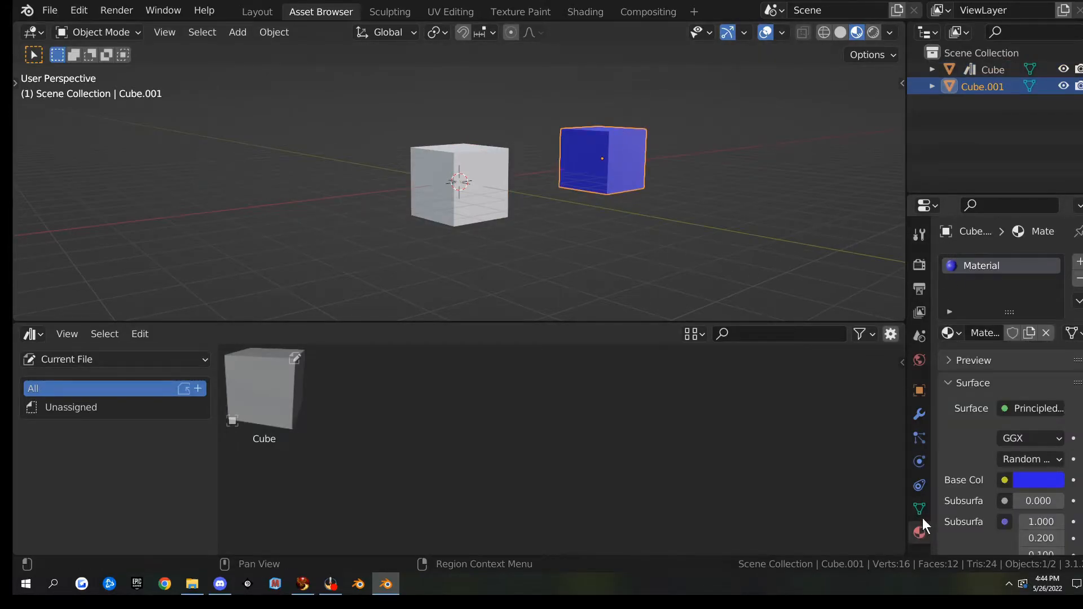
{"action": "right_click", "coordinate": [993, 269]}
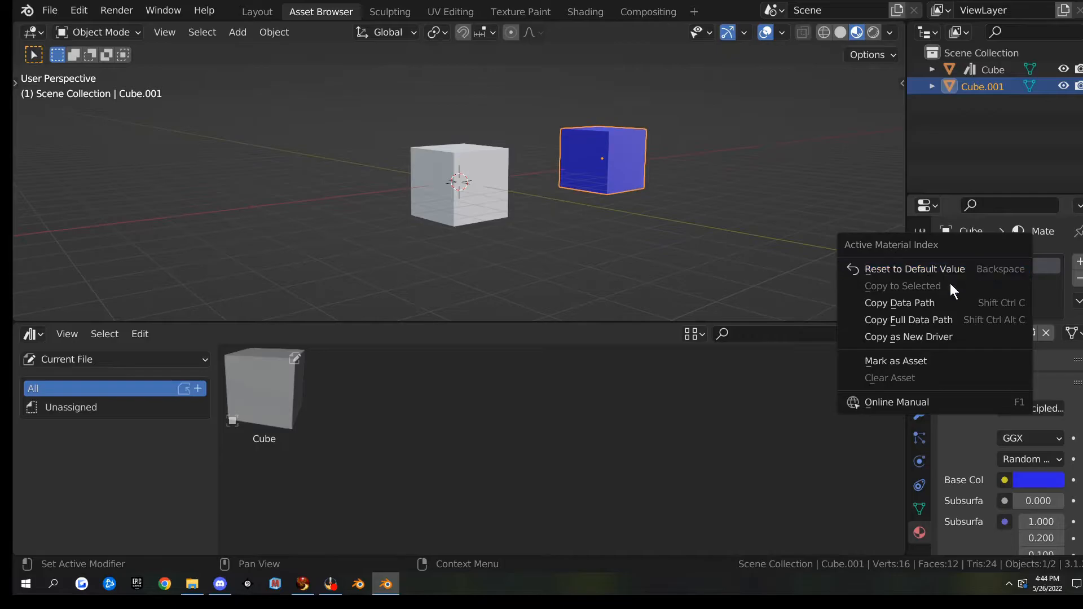
{"action": "left_click", "coordinate": [912, 360]}
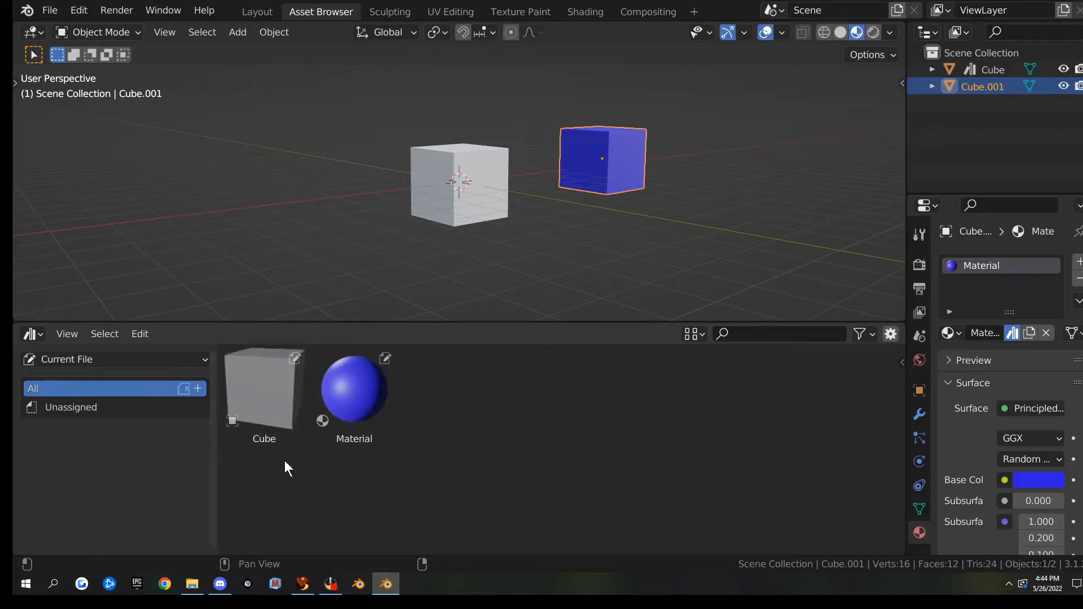
Step: Save the project as "asset test" in the Blender Files folder inside the desktop's Asset folder
{"action": "left_click", "coordinate": [261, 406]}
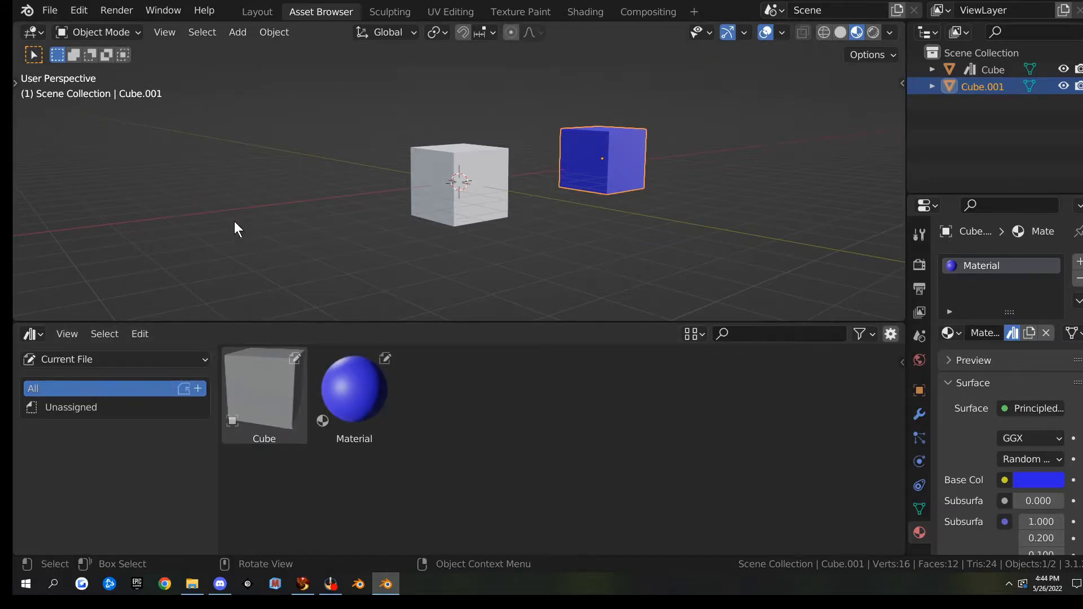
{"action": "left_click", "coordinate": [52, 8]}
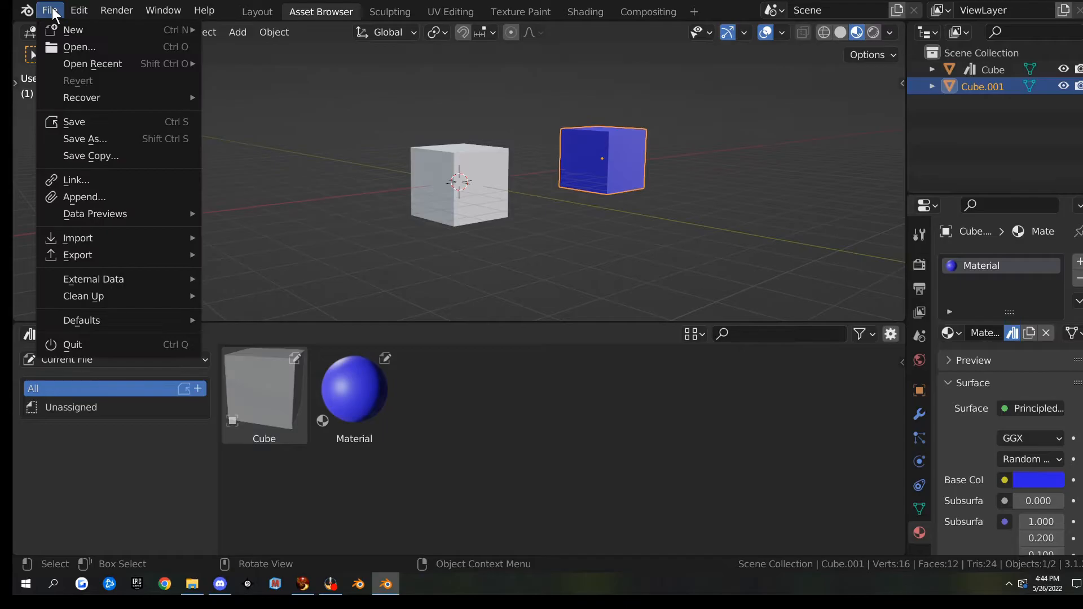
{"action": "left_click", "coordinate": [83, 136]}
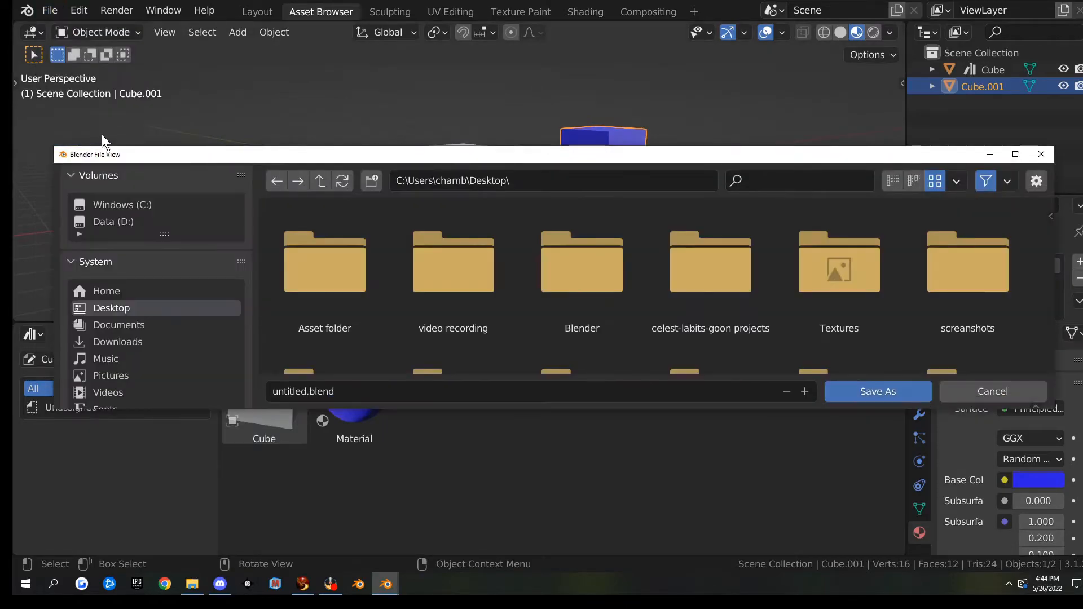
{"action": "double_click", "coordinate": [335, 275]}
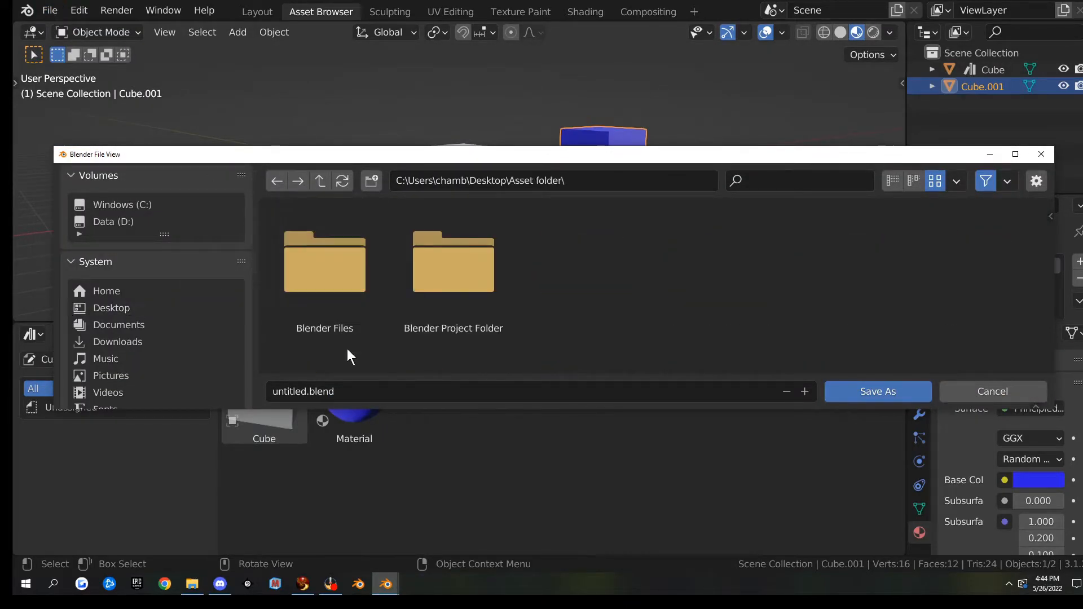
{"action": "double_click", "coordinate": [326, 278]}
{"action": "left_click", "coordinate": [375, 391]}
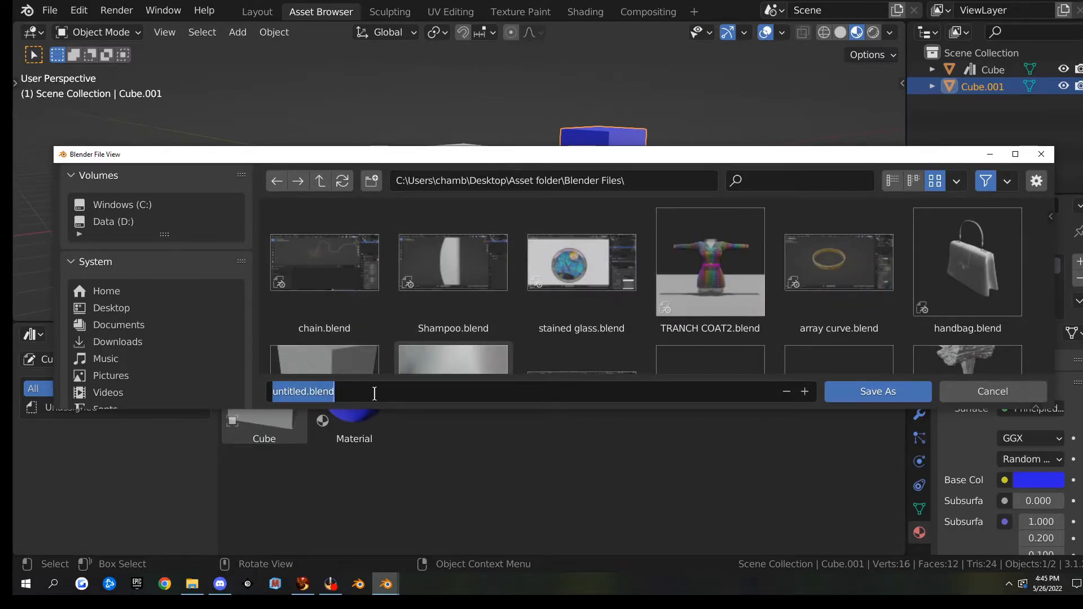
{"action": "type", "text": "asset test"}
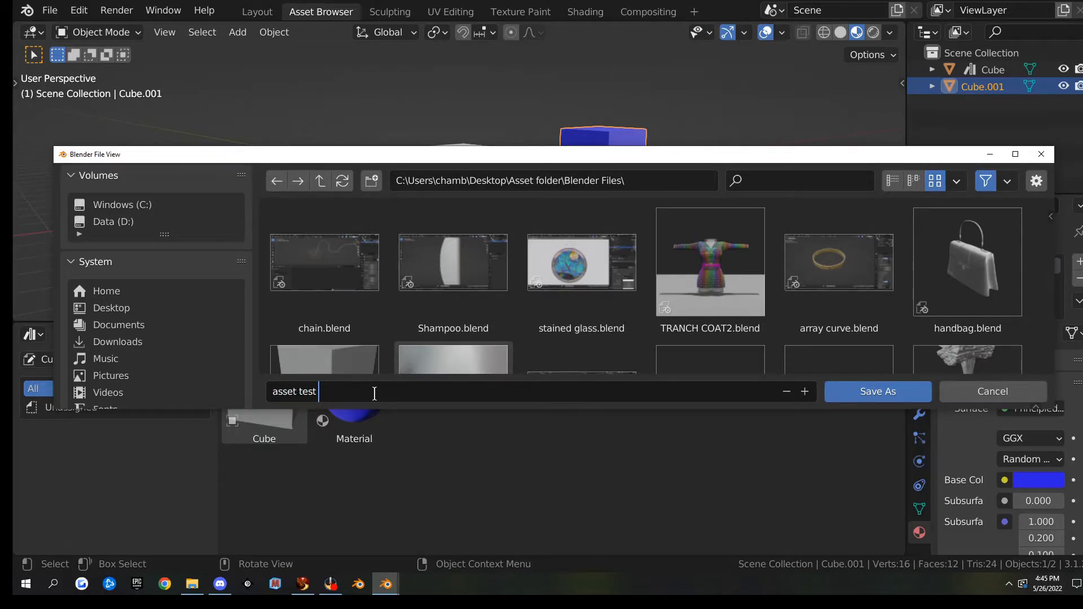
{"action": "left_click", "coordinate": [894, 395]}
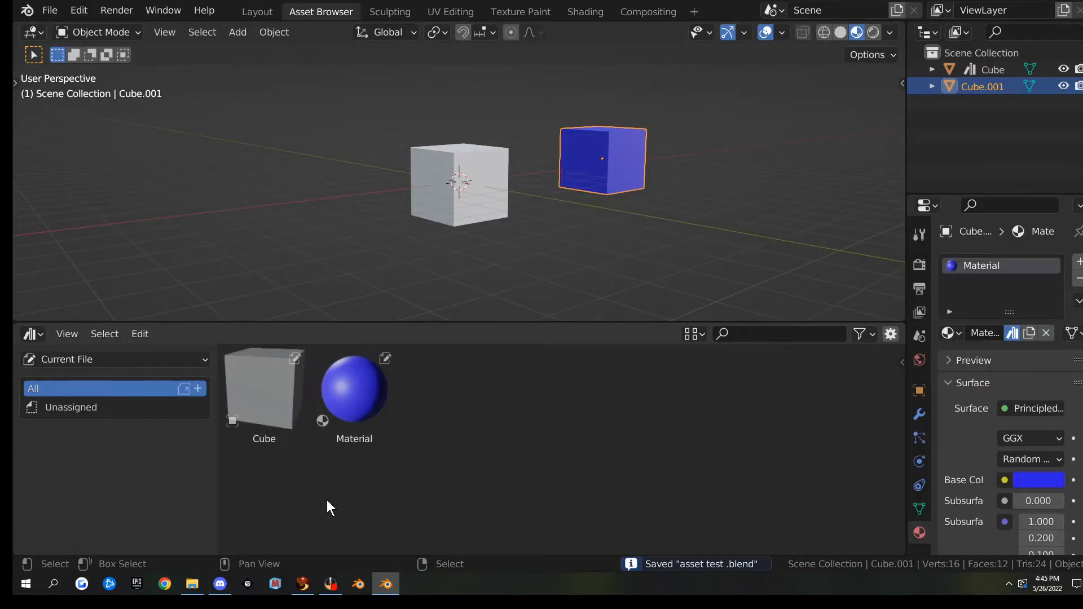
Step: Switch the asset browser's source from the current file to the Goons assets library
{"action": "left_click", "coordinate": [234, 440]}
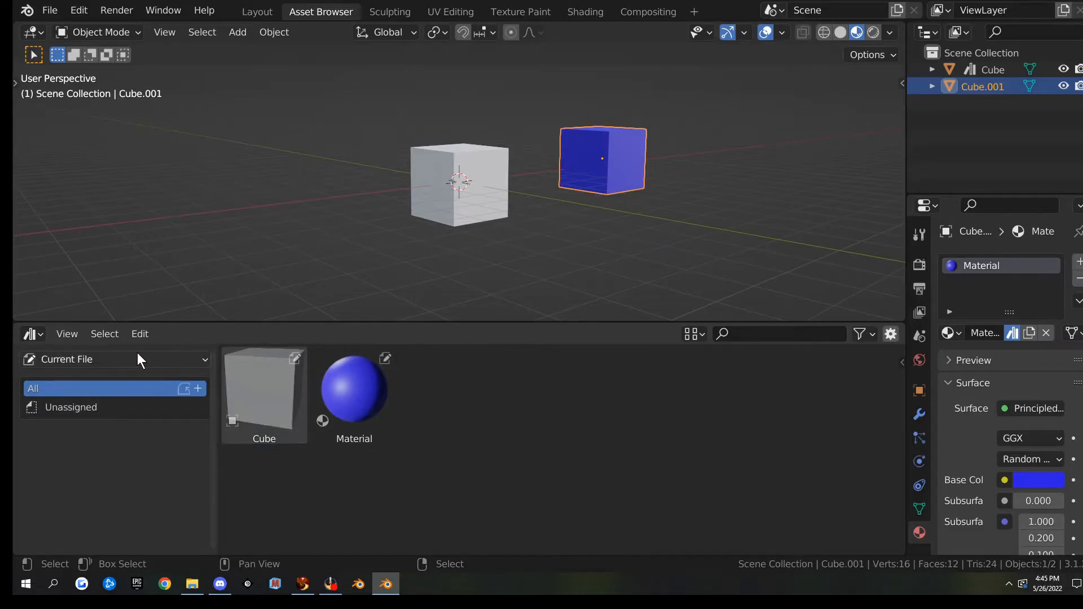
{"action": "left_click", "coordinate": [97, 359]}
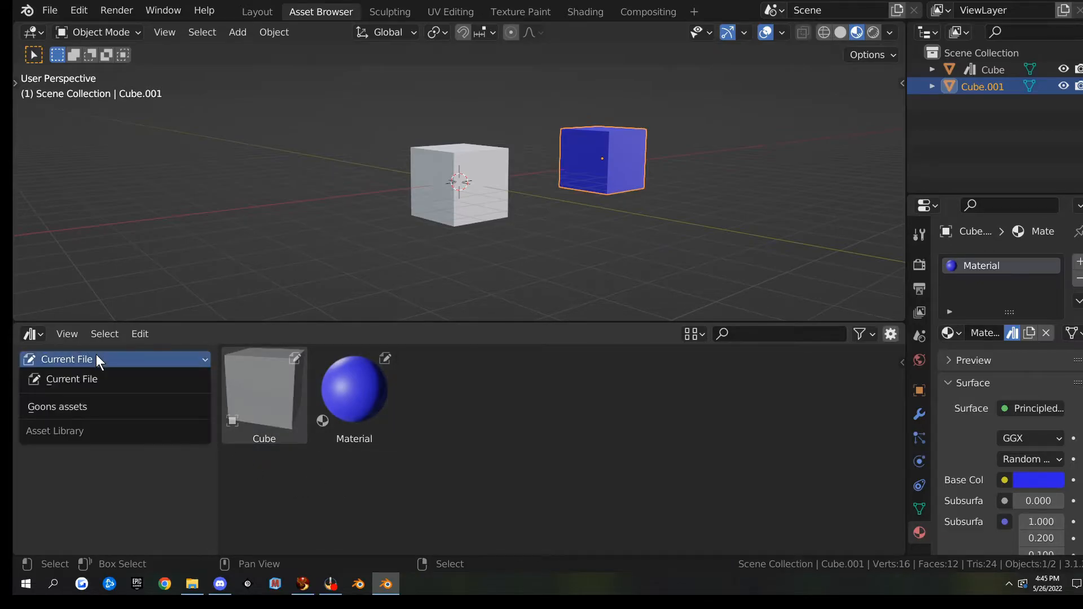
{"action": "left_click", "coordinate": [86, 405]}
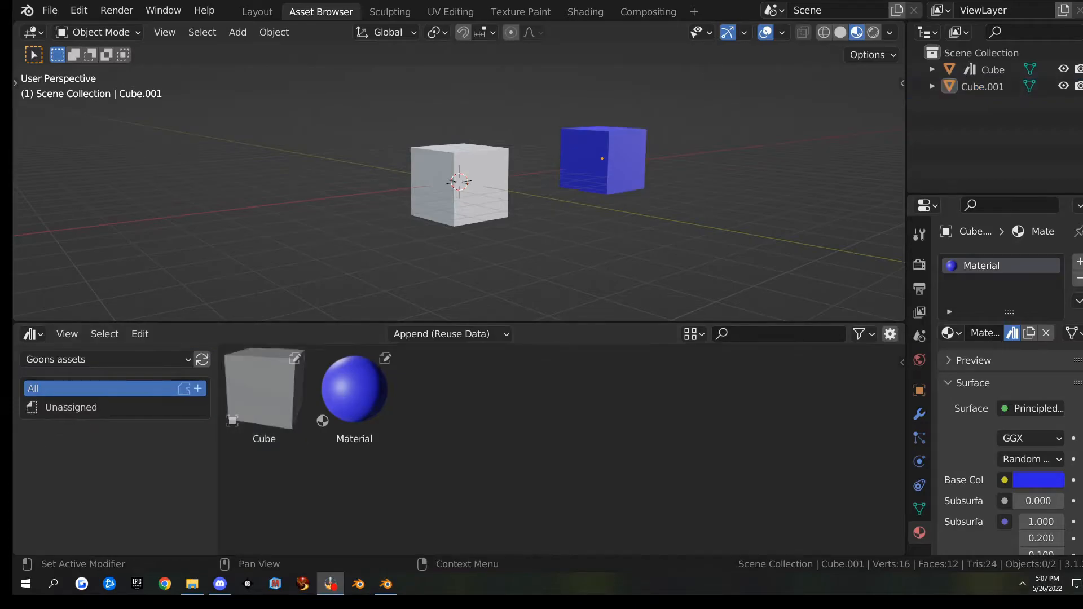
{"action": "left_click", "coordinate": [348, 434]}
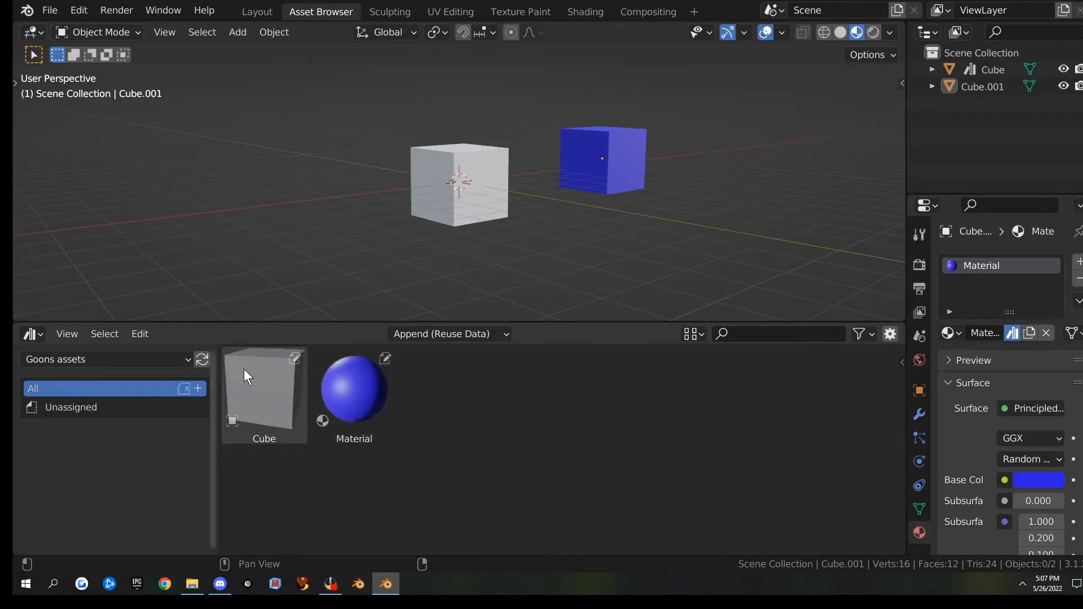
Step: Create a new top-level catalog in the Goons assets library and name it mesh
{"action": "left_click", "coordinate": [199, 388]}
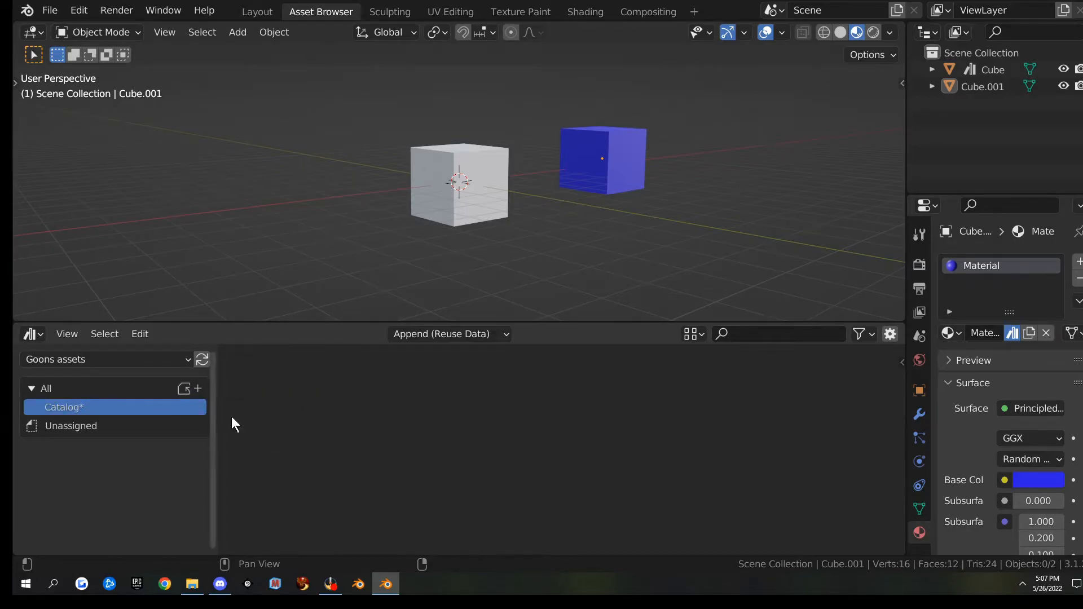
{"action": "double_click", "coordinate": [108, 407]}
{"action": "type", "text": "mesh"}
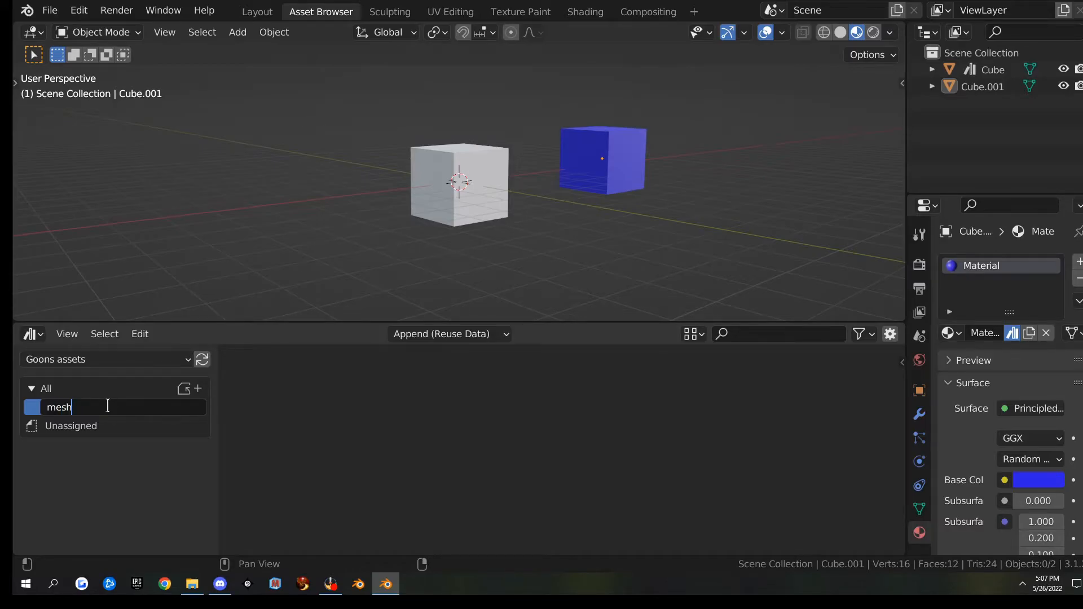
{"action": "key", "text": "Return"}
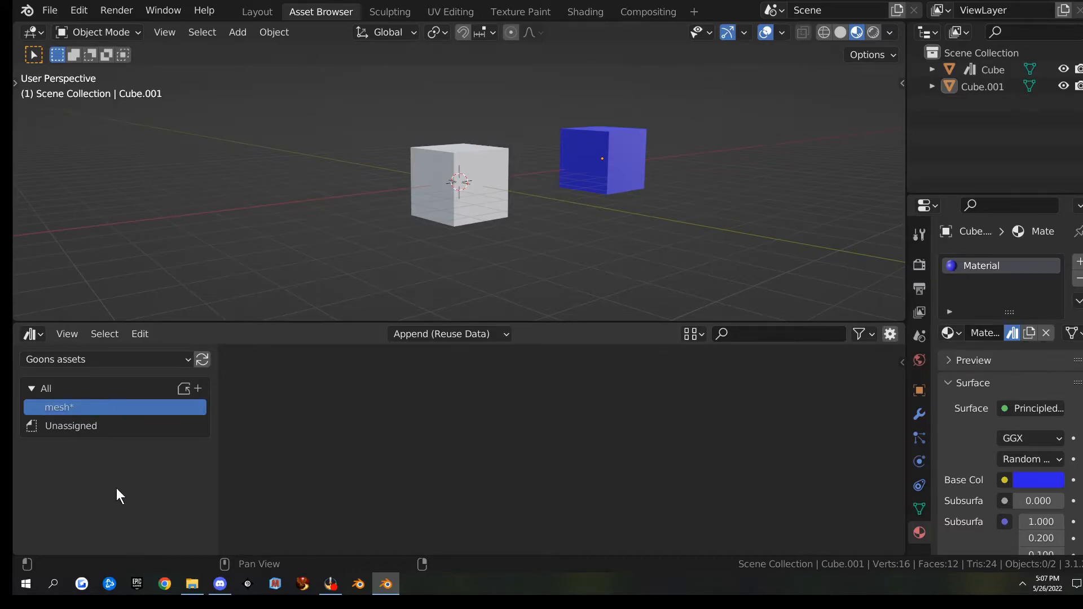
Step: Create a child catalog under mesh and name it basic mesh shapes
{"action": "left_click", "coordinate": [199, 406]}
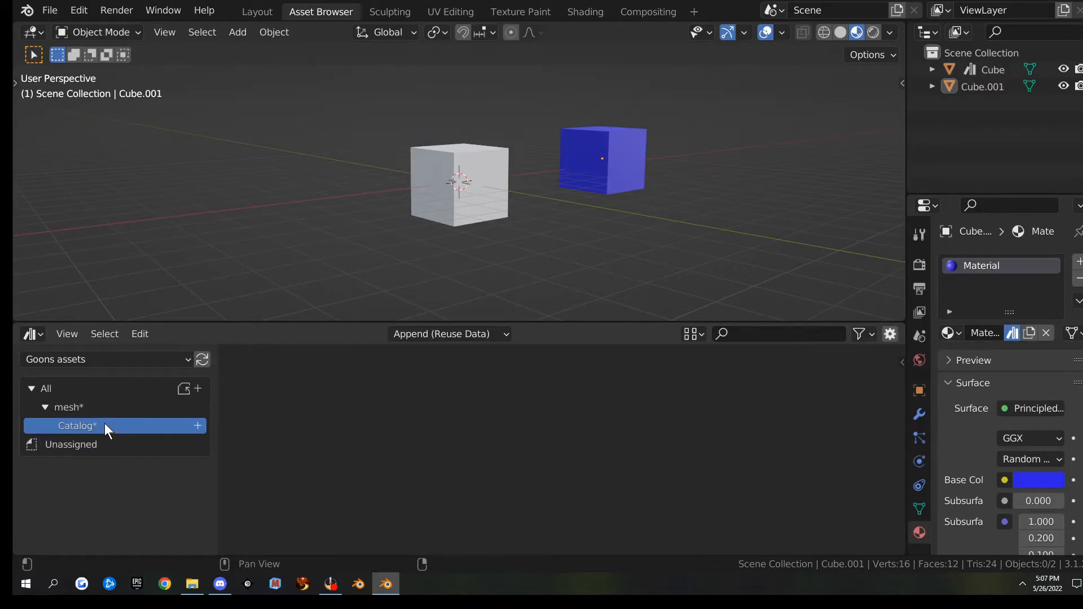
{"action": "double_click", "coordinate": [104, 426]}
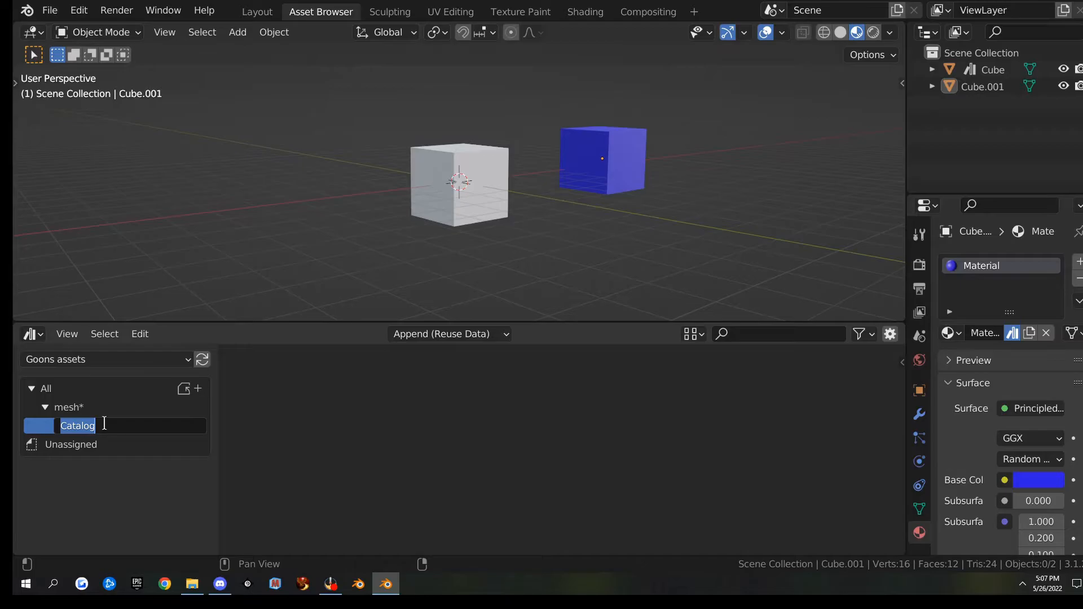
{"action": "type", "text": "pre"}
{"action": "key", "text": "BackSpace"}
{"action": "key", "text": "BackSpace"}
{"action": "key", "text": "BackSpace"}
{"action": "type", "text": "basic mesh shapes"}
{"action": "key", "text": "Return"}
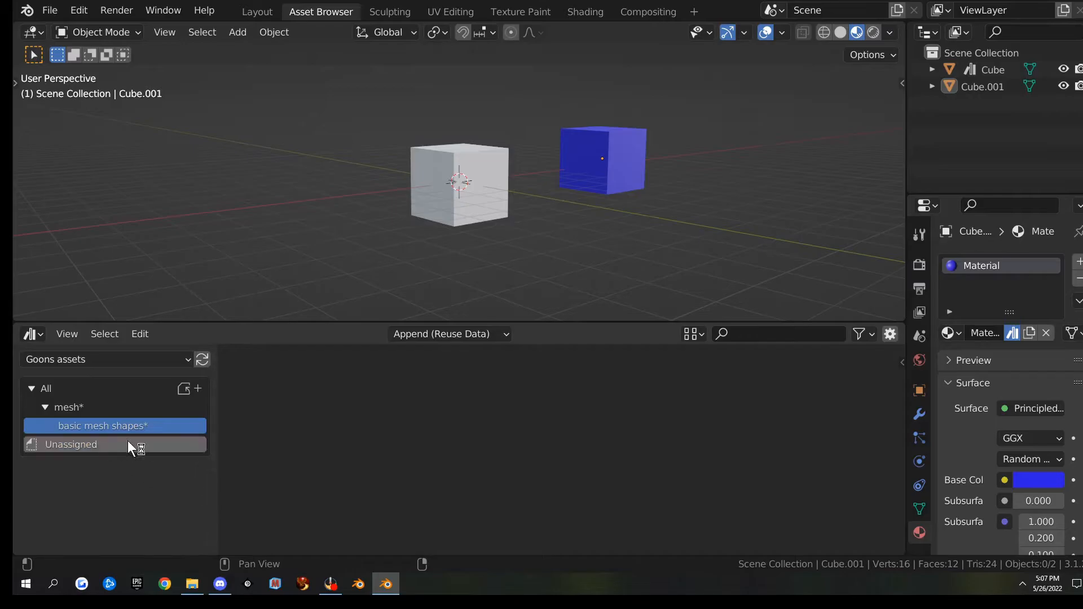
Step: Create another top-level catalog in the Goons assets library and name it materials
{"action": "left_click", "coordinate": [106, 388]}
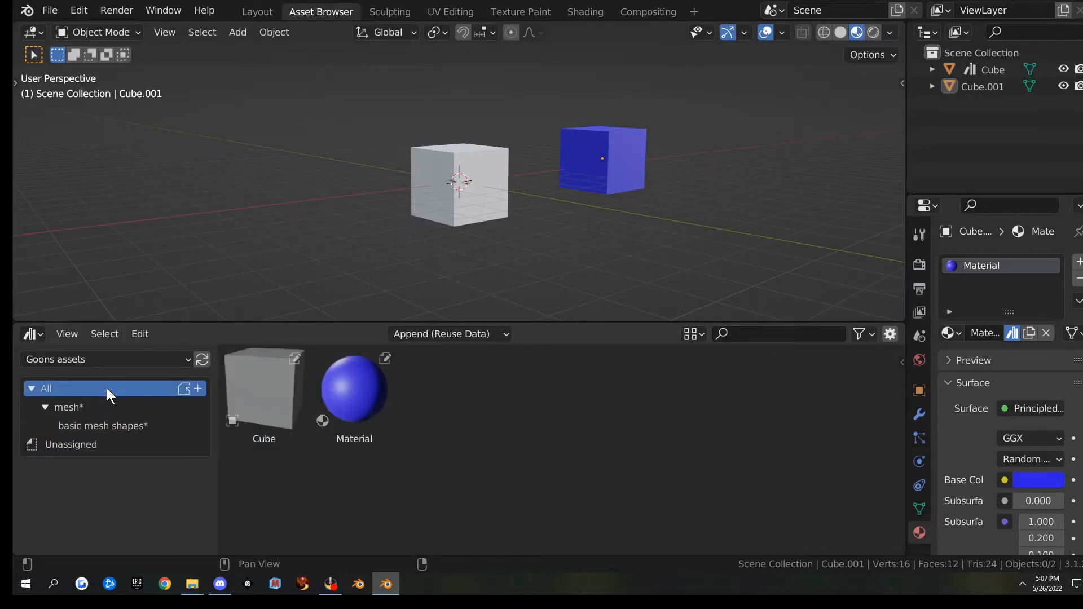
{"action": "left_click", "coordinate": [198, 389]}
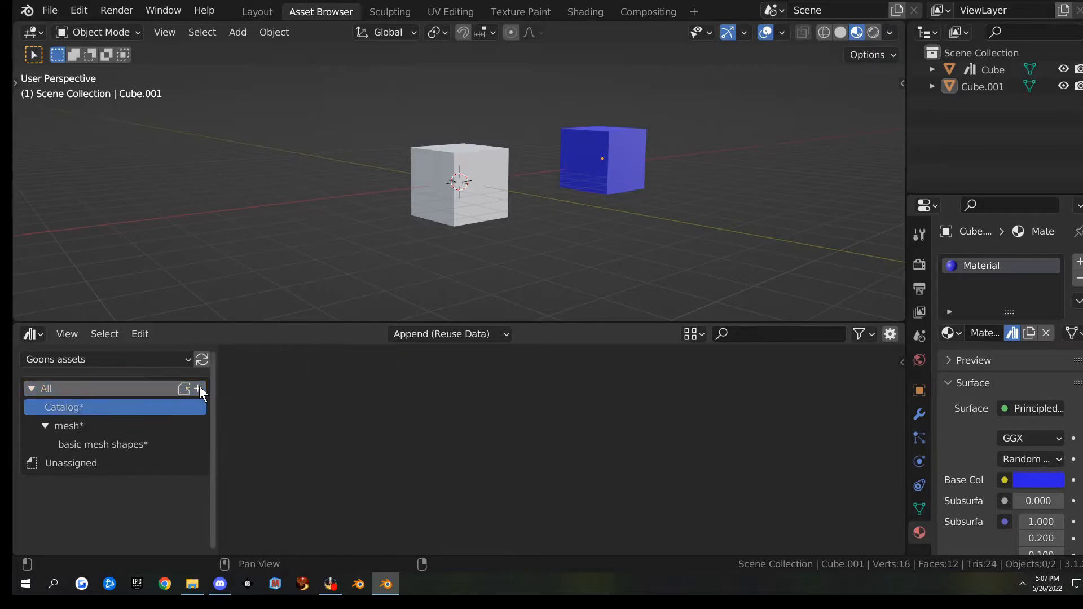
{"action": "double_click", "coordinate": [119, 407]}
{"action": "type", "text": "materials"}
{"action": "key", "text": "Return"}
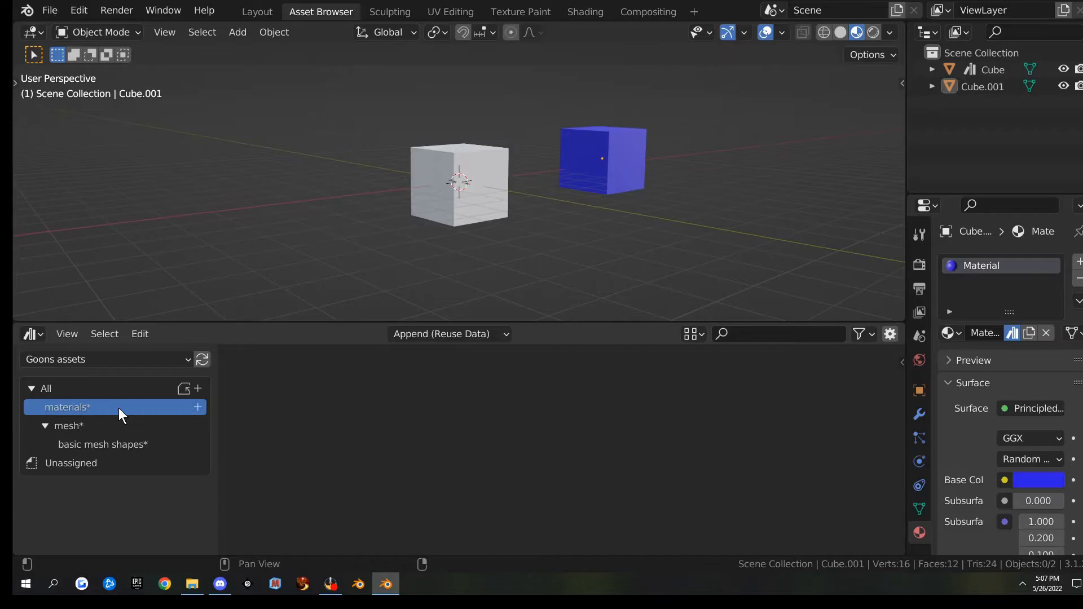
Step: Create a child catalog under materials and name it bsdf
{"action": "left_click", "coordinate": [196, 406]}
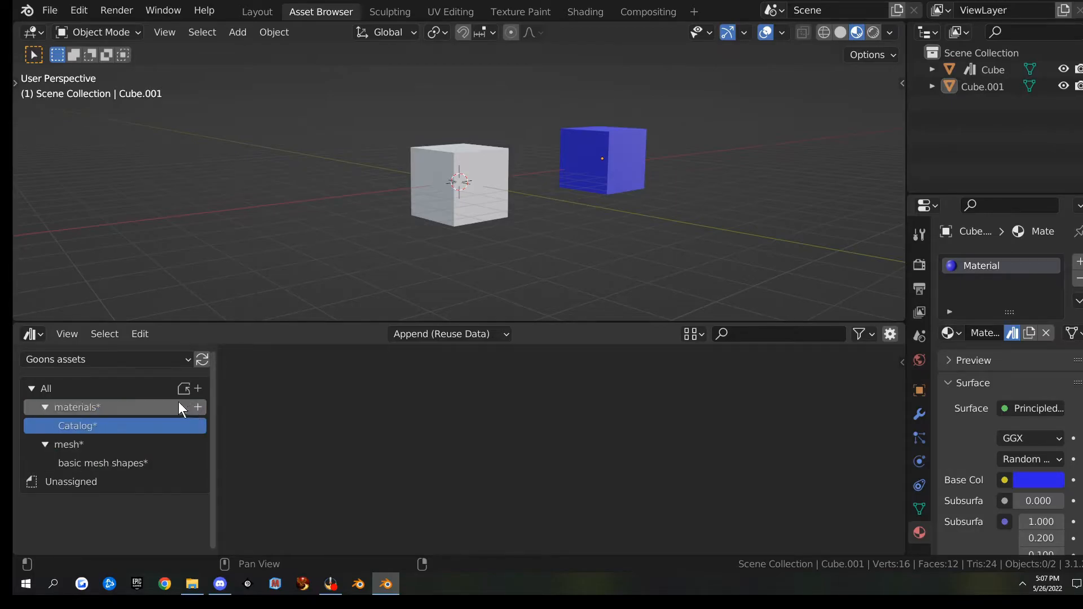
{"action": "double_click", "coordinate": [127, 425]}
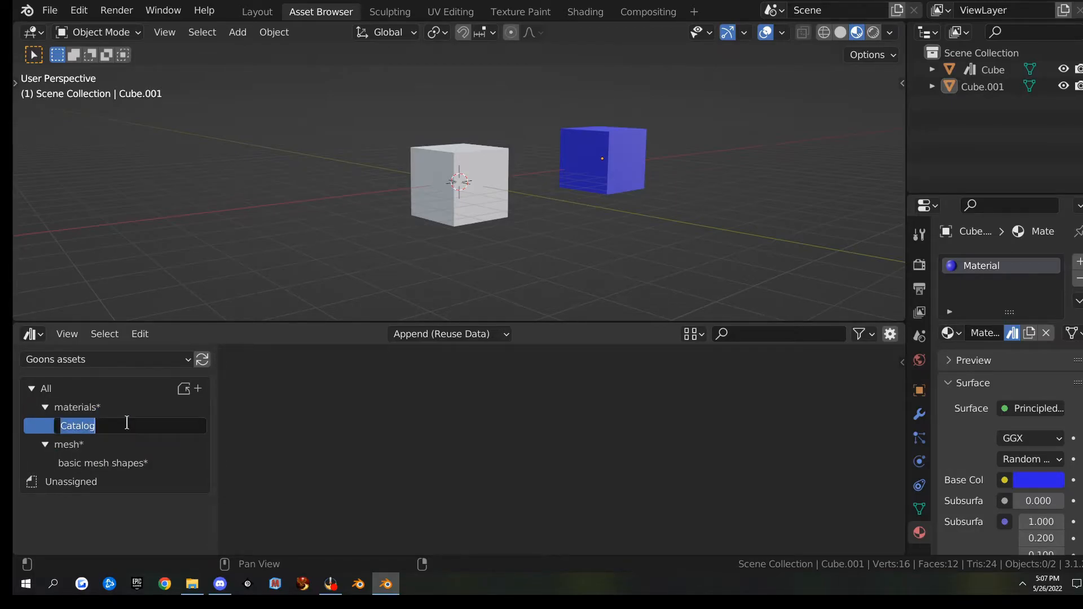
{"action": "type", "text": "bsdf"}
{"action": "key", "text": "Return"}
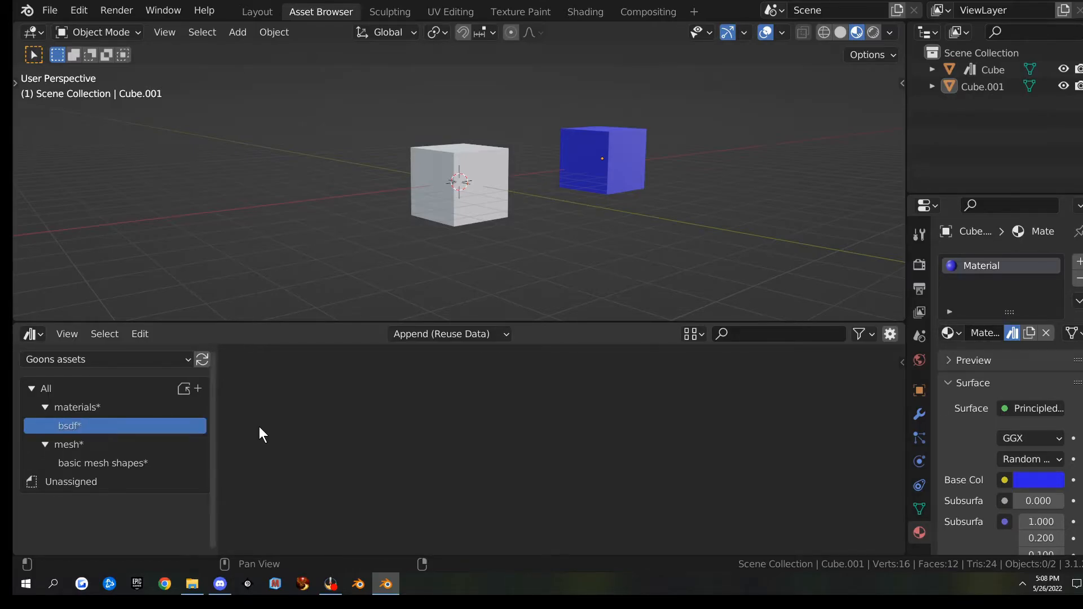
Step: Show all assets and assign Cube to the basic mesh shapes catalog and Material to the bsdf catalog
{"action": "left_click", "coordinate": [116, 463]}
{"action": "left_click", "coordinate": [116, 425]}
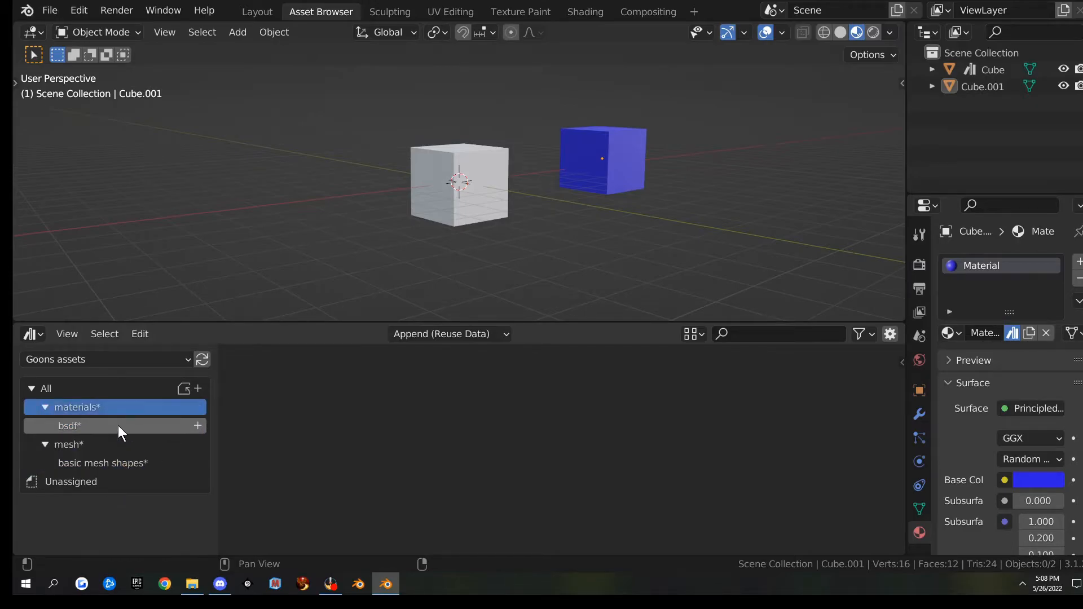
{"action": "left_click", "coordinate": [120, 387]}
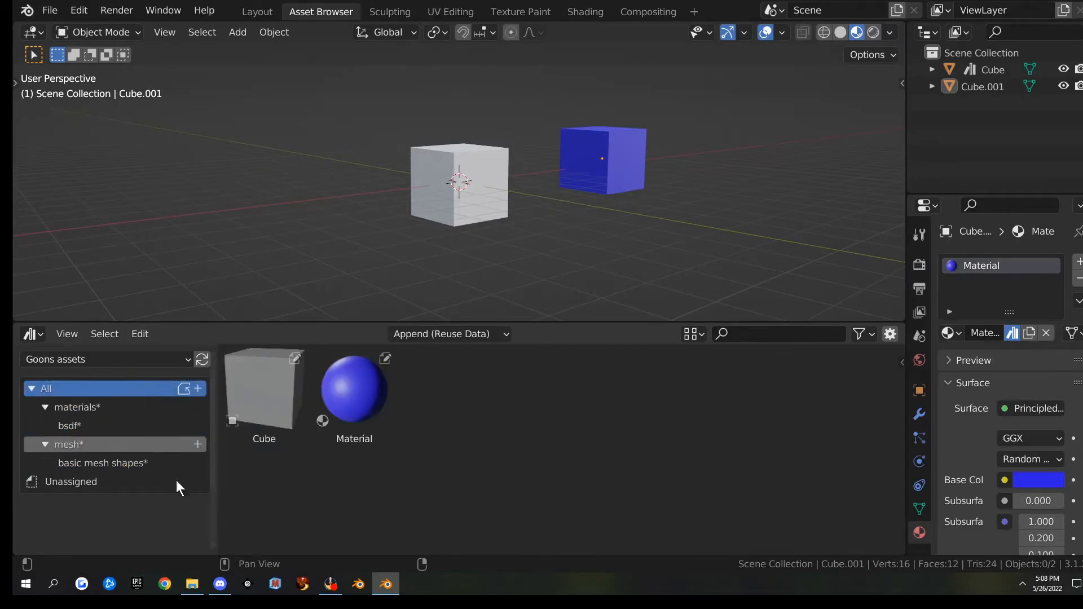
{"action": "left_click_drag", "start_coordinate": [268, 387], "coordinate": [133, 457]}
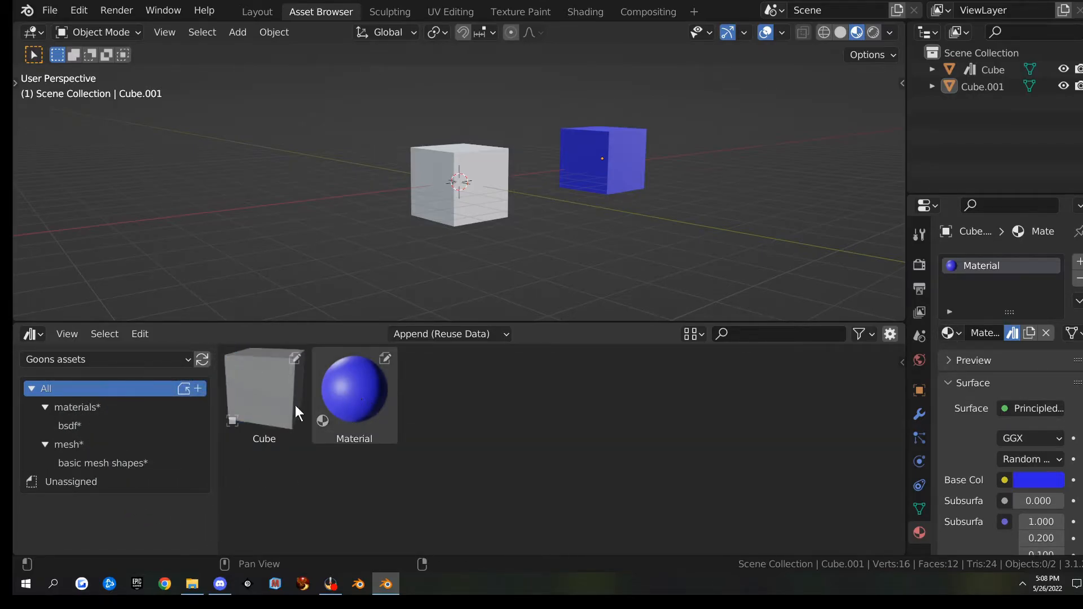
{"action": "left_click_drag", "start_coordinate": [346, 402], "coordinate": [102, 426]}
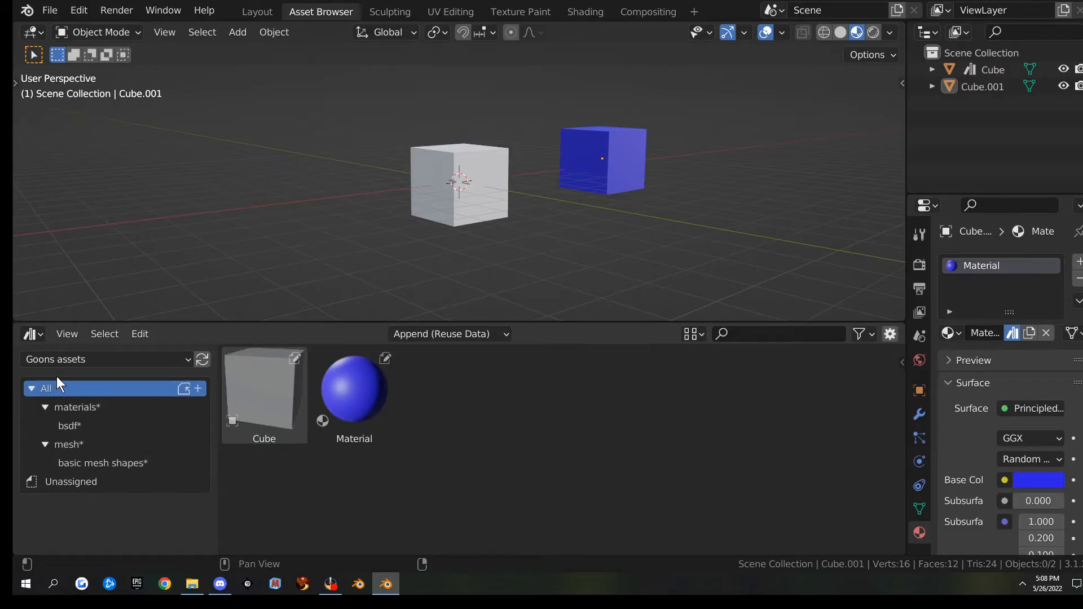
Step: Check which assets are filed in the materials, bsdf and basic mesh shapes catalogs
{"action": "left_click", "coordinate": [72, 406]}
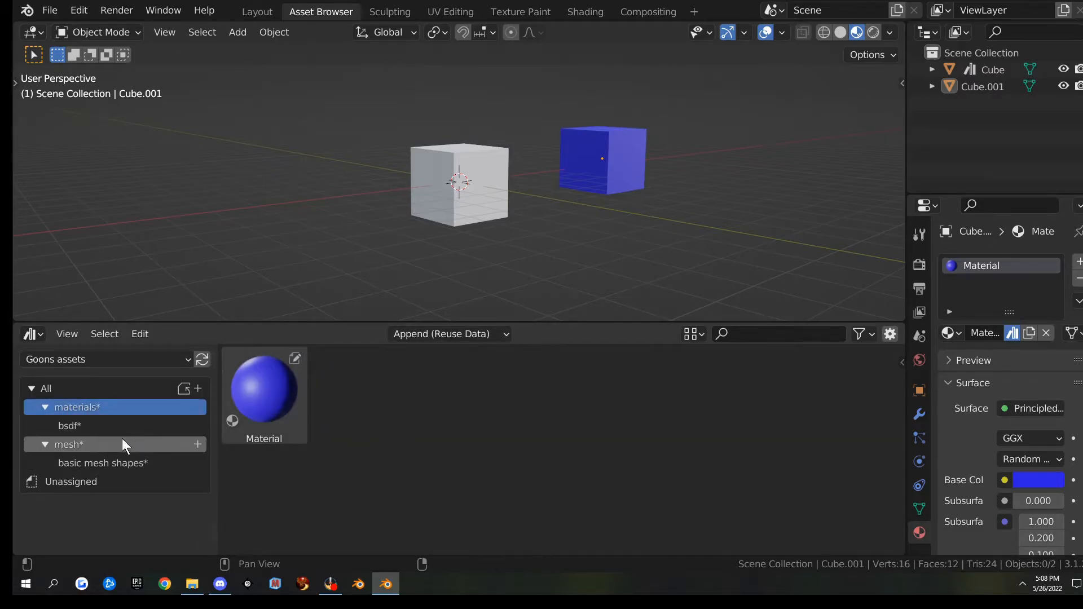
{"action": "left_click", "coordinate": [92, 427]}
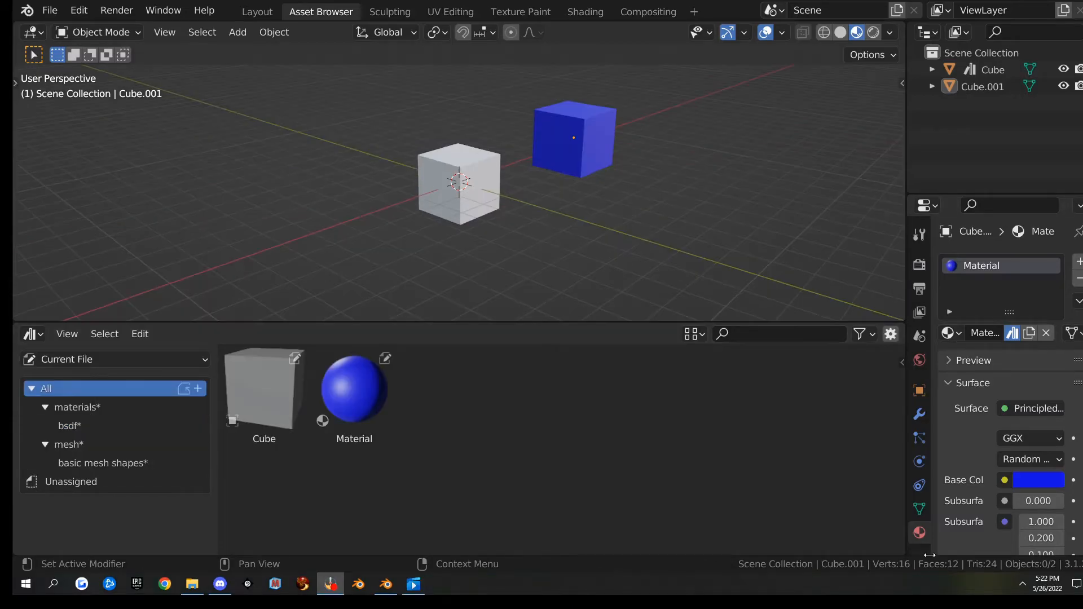
{"action": "left_click", "coordinate": [94, 423]}
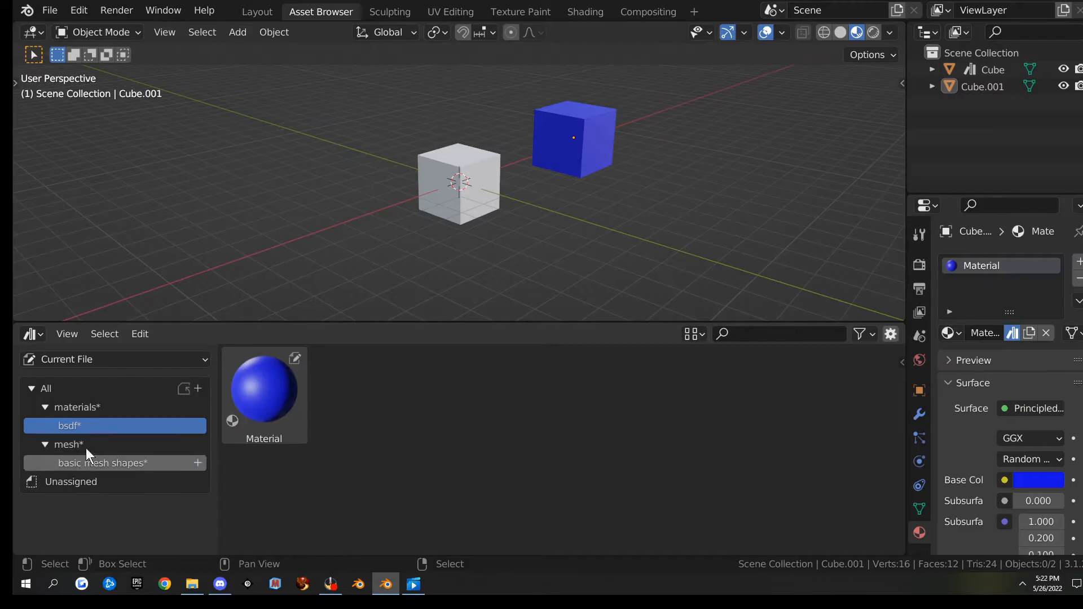
{"action": "left_click", "coordinate": [116, 462]}
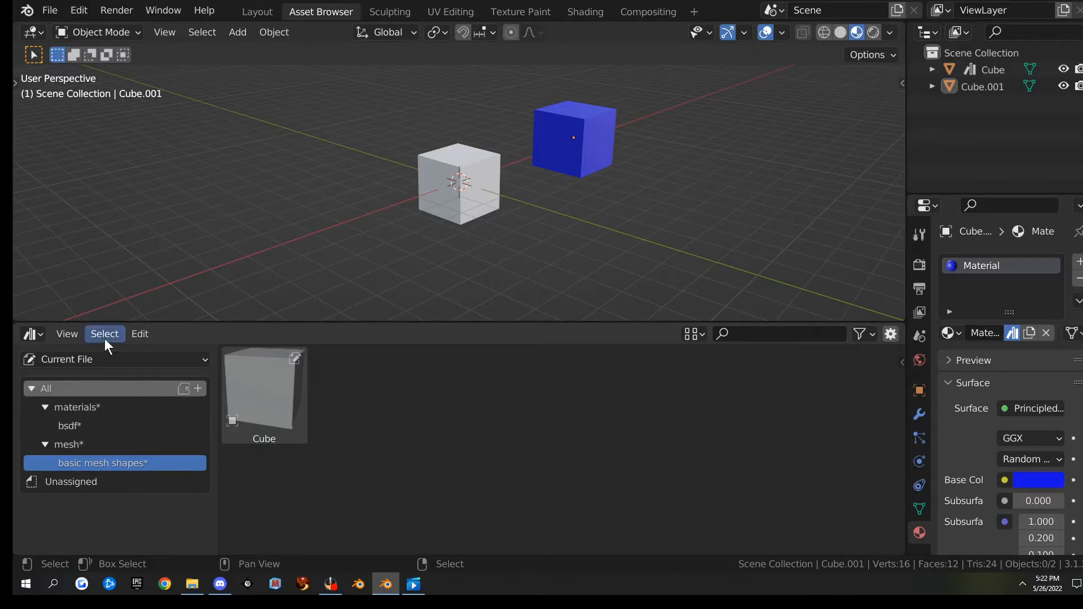
{"action": "left_click", "coordinate": [50, 10]}
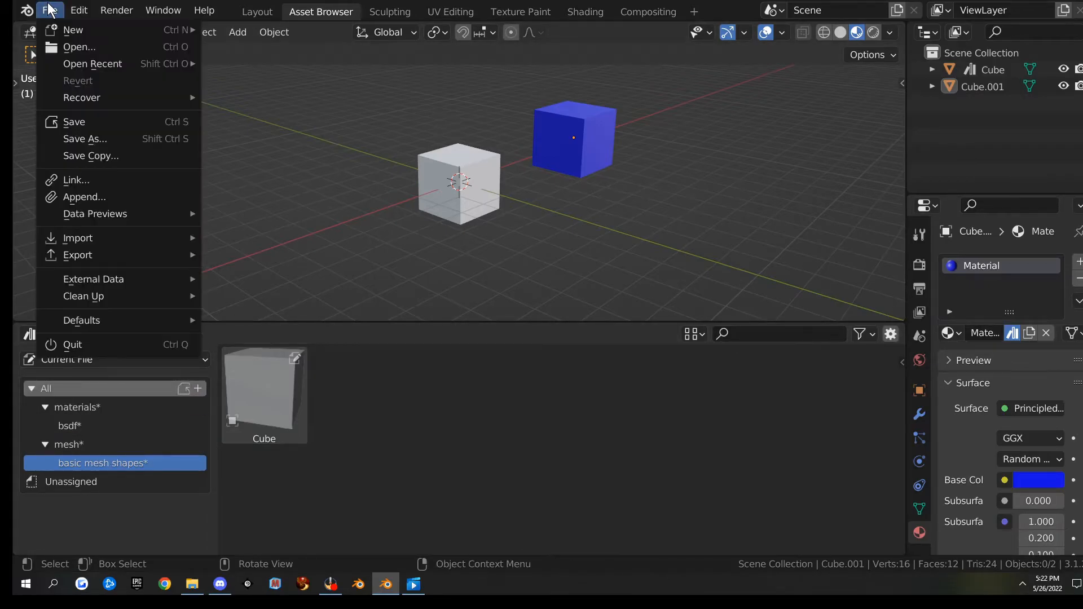
{"action": "left_click", "coordinate": [96, 121]}
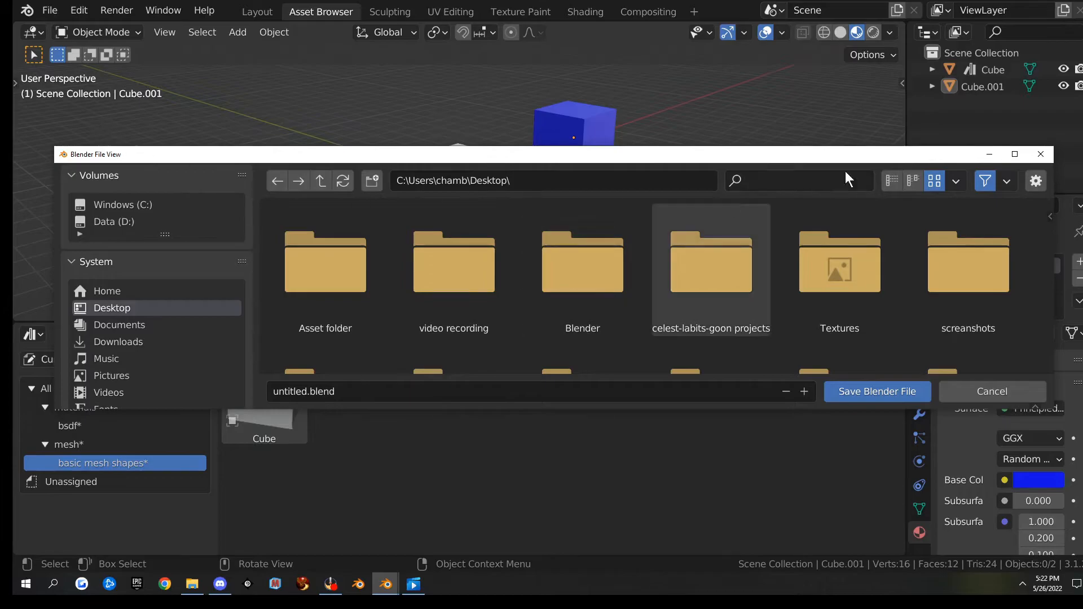
{"action": "left_click", "coordinate": [1042, 155]}
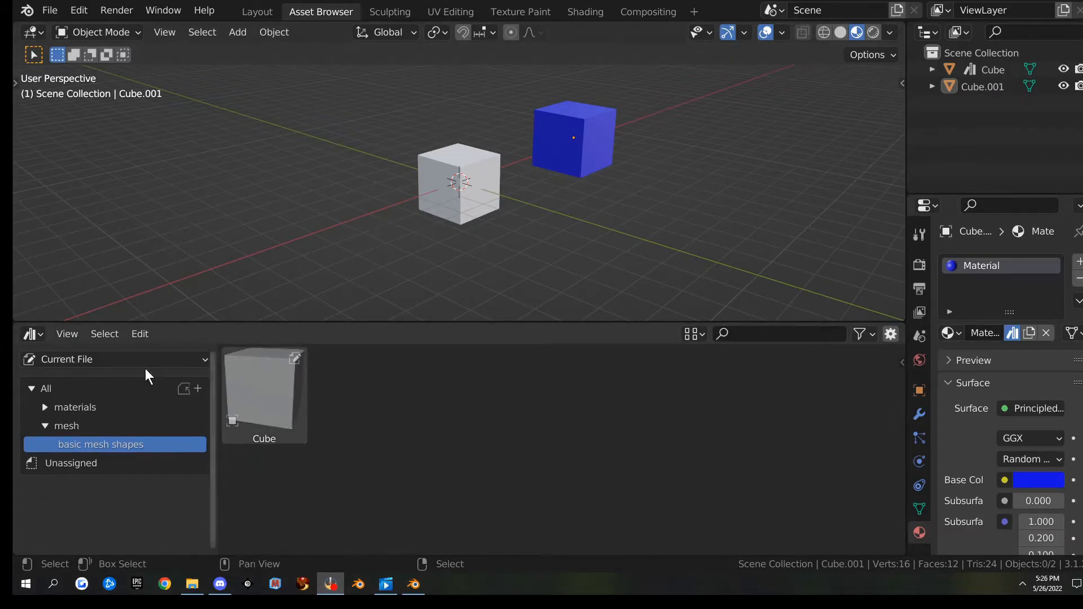
Step: Expand the materials catalog and inspect the assets in its bsdf child catalog
{"action": "left_click", "coordinate": [79, 409]}
{"action": "left_click", "coordinate": [45, 407]}
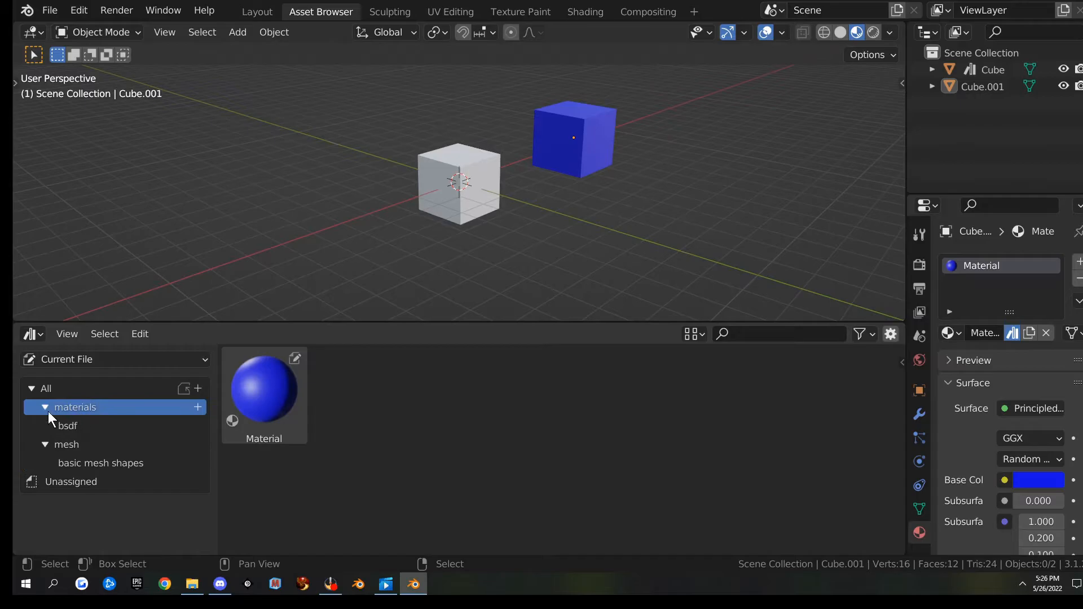
{"action": "left_click", "coordinate": [80, 427]}
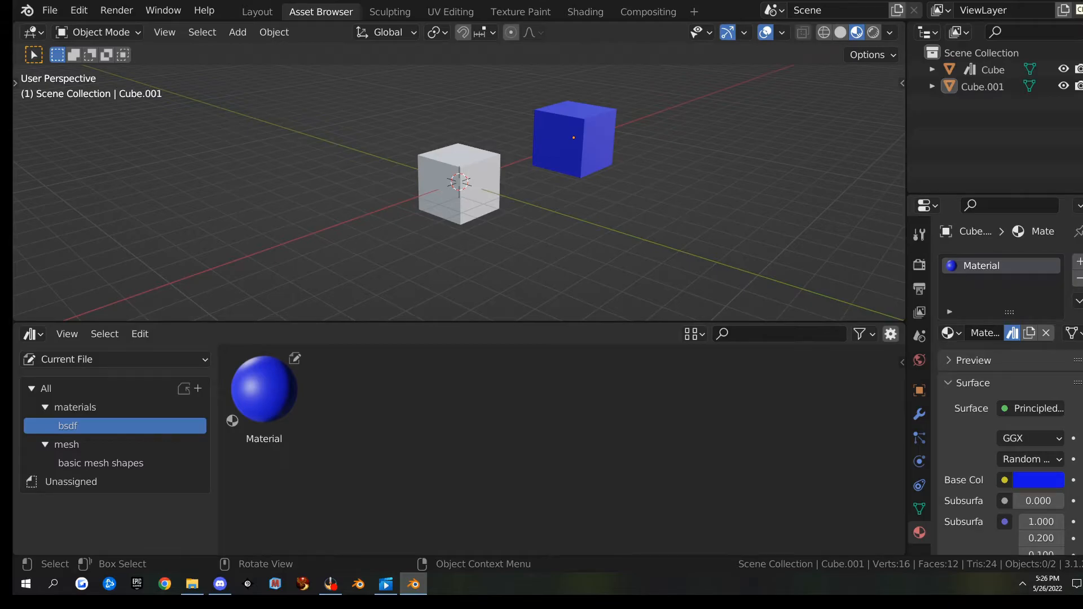
Step: Close the current Blender session, start a new one and open the recent file Can.blend
{"action": "left_click", "coordinate": [1077, 1]}
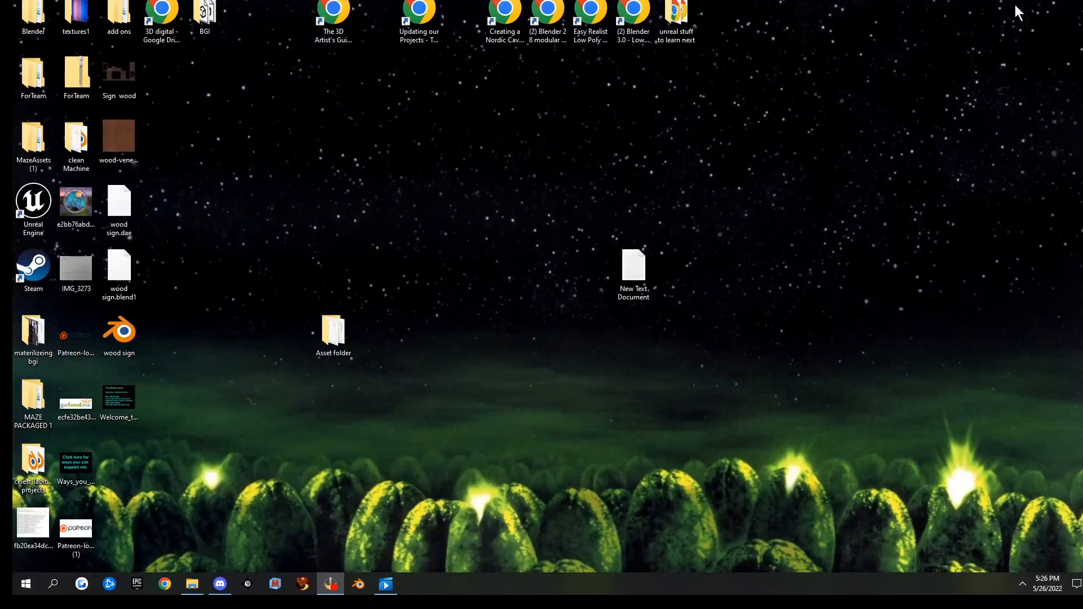
{"action": "left_click", "coordinate": [358, 584]}
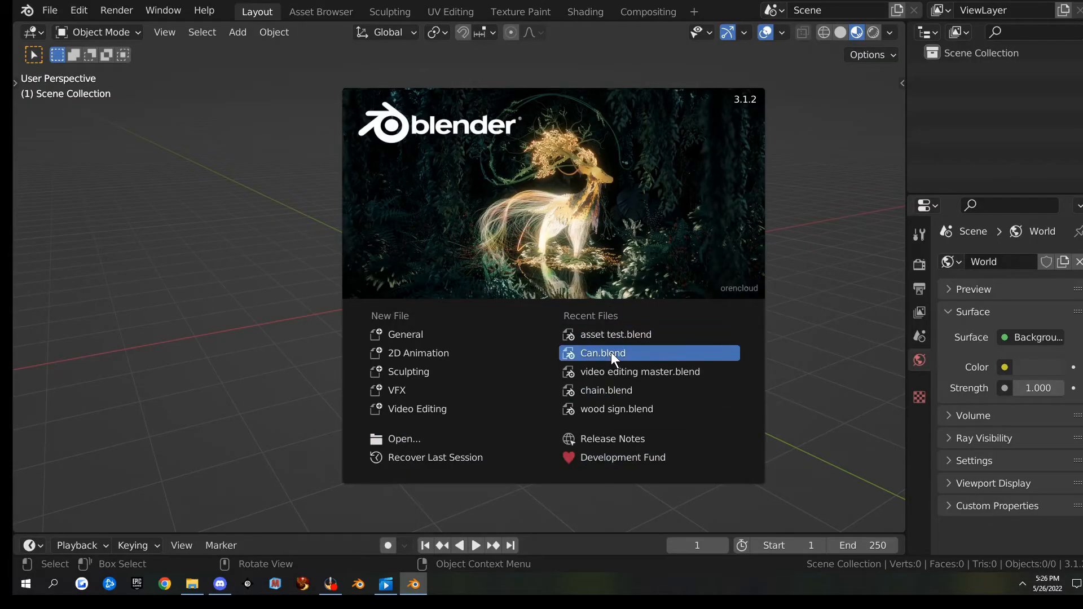
{"action": "left_click", "coordinate": [615, 352]}
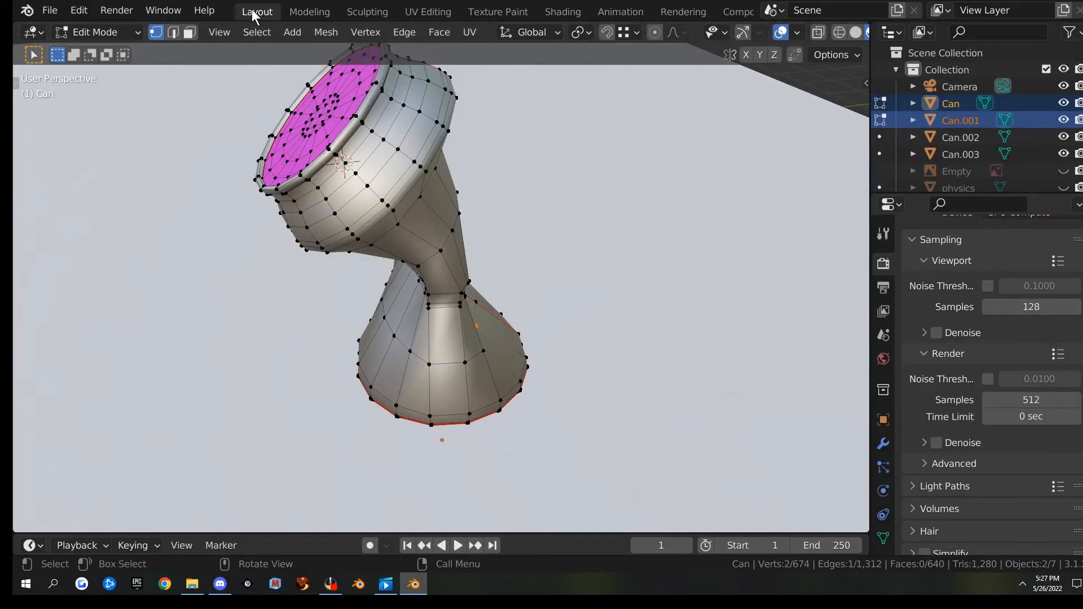
Step: Switch the crushed can from Edit Mode to Object Mode
{"action": "key", "text": "Tab"}
{"action": "scroll", "coordinate": [496, 297], "scroll_direction": "down", "scroll_amount": 8}
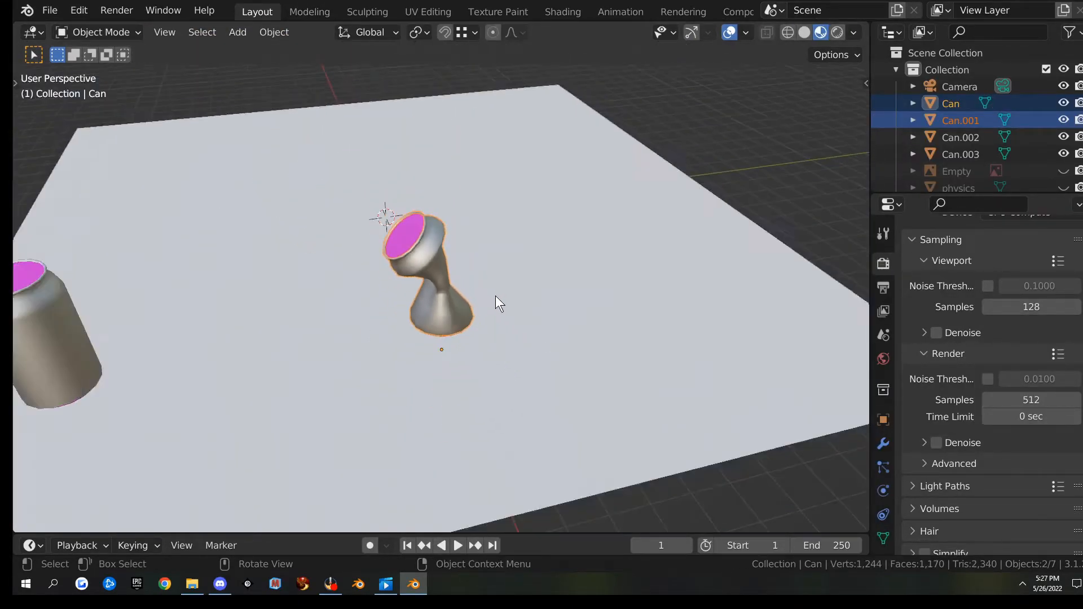
{"action": "middle_click_drag", "start_coordinate": [513, 300], "coordinate": [489, 254]}
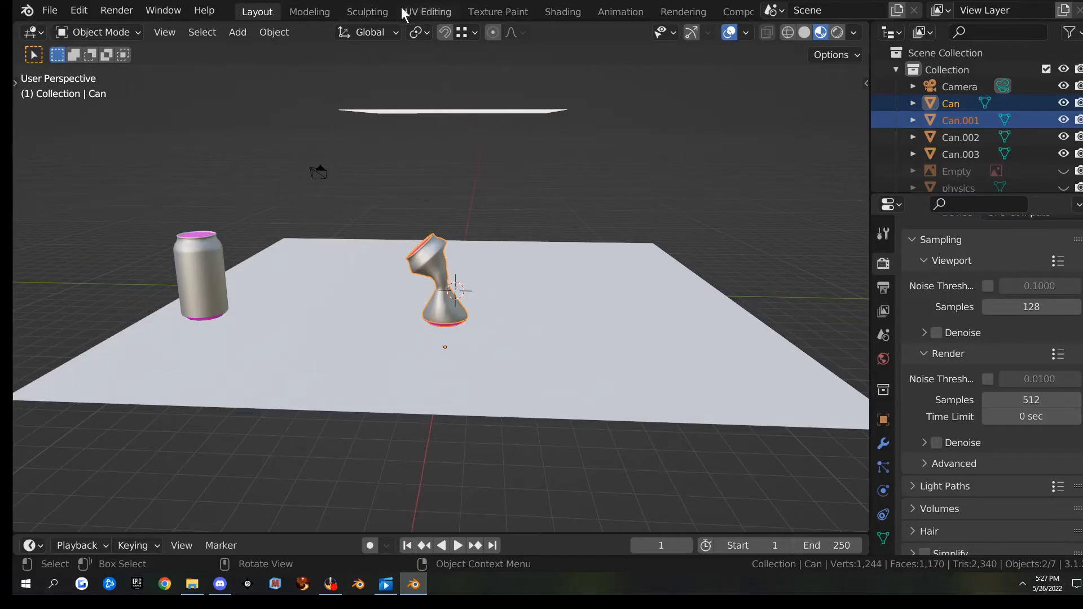
Step: Add a General Asset Browser workspace to the can project
{"action": "scroll", "coordinate": [457, 13], "scroll_direction": "down", "scroll_amount": 4}
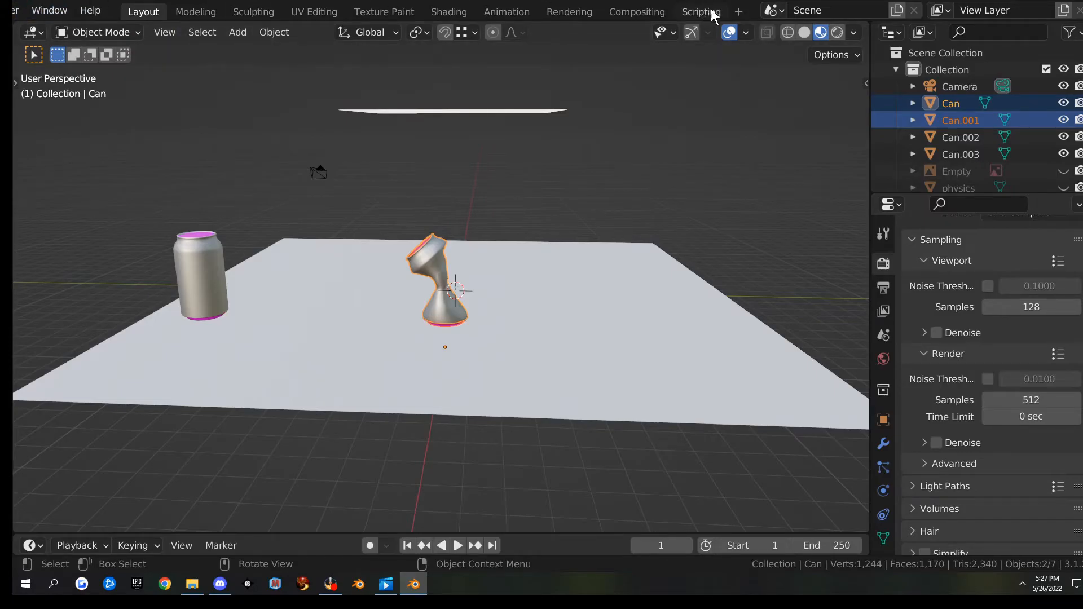
{"action": "left_click", "coordinate": [738, 11]}
{"action": "mouse_move", "coordinate": [710, 47]}
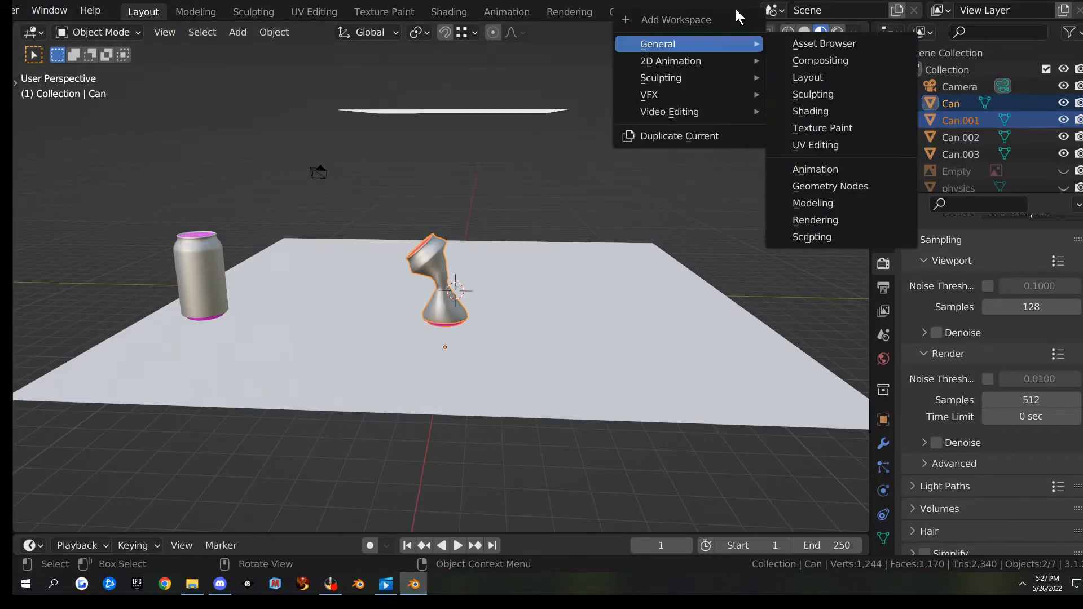
{"action": "left_click", "coordinate": [834, 43]}
{"action": "scroll", "coordinate": [711, 49], "scroll_direction": "down", "scroll_amount": 4}
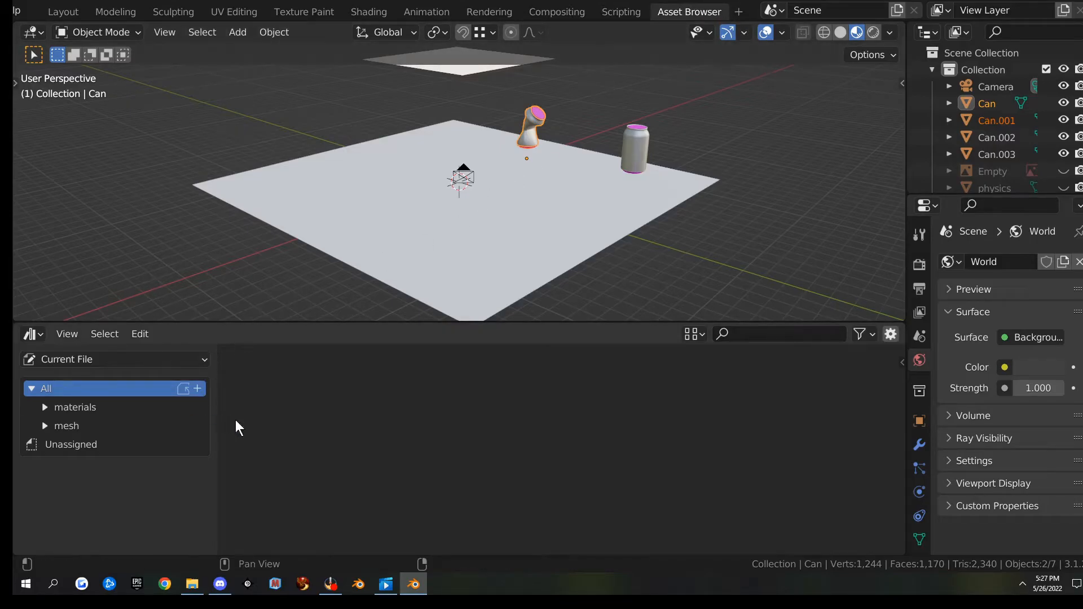
Step: Select the bsdf catalog under materials and switch the asset browser's source to the Goons assets library
{"action": "scroll", "coordinate": [513, 198], "scroll_direction": "up", "scroll_amount": 6}
{"action": "middle_click_drag", "start_coordinate": [566, 176], "coordinate": [416, 266], "text": "shift"}
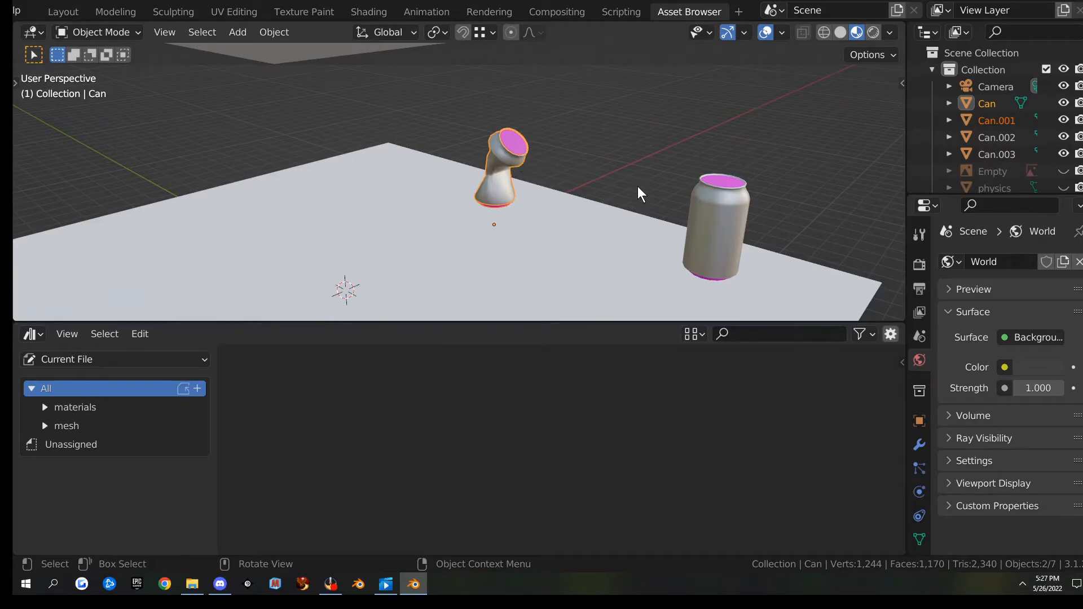
{"action": "left_click", "coordinate": [44, 407]}
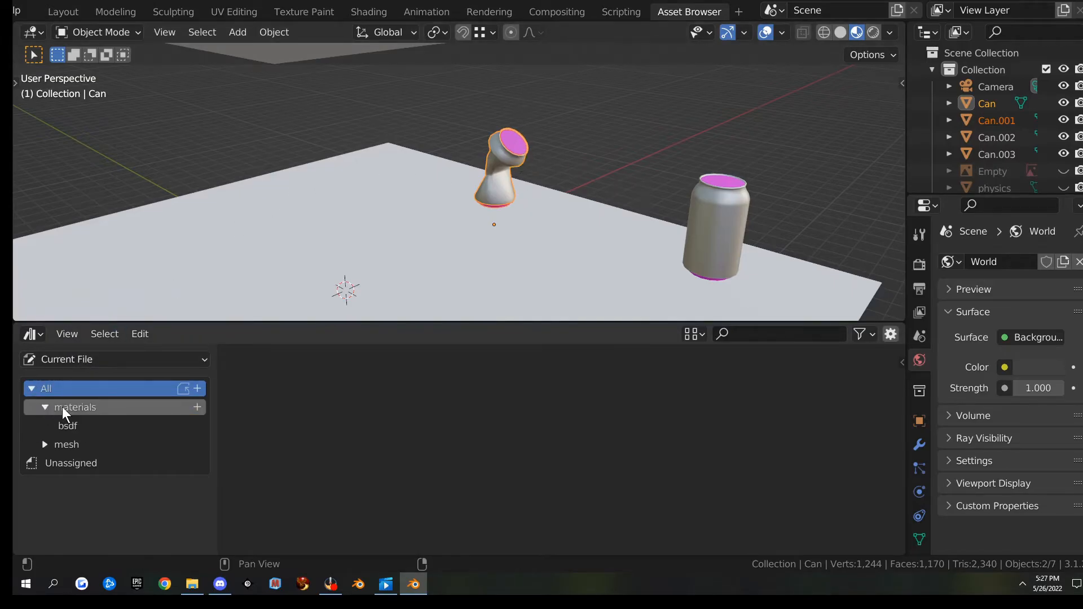
{"action": "left_click", "coordinate": [79, 425]}
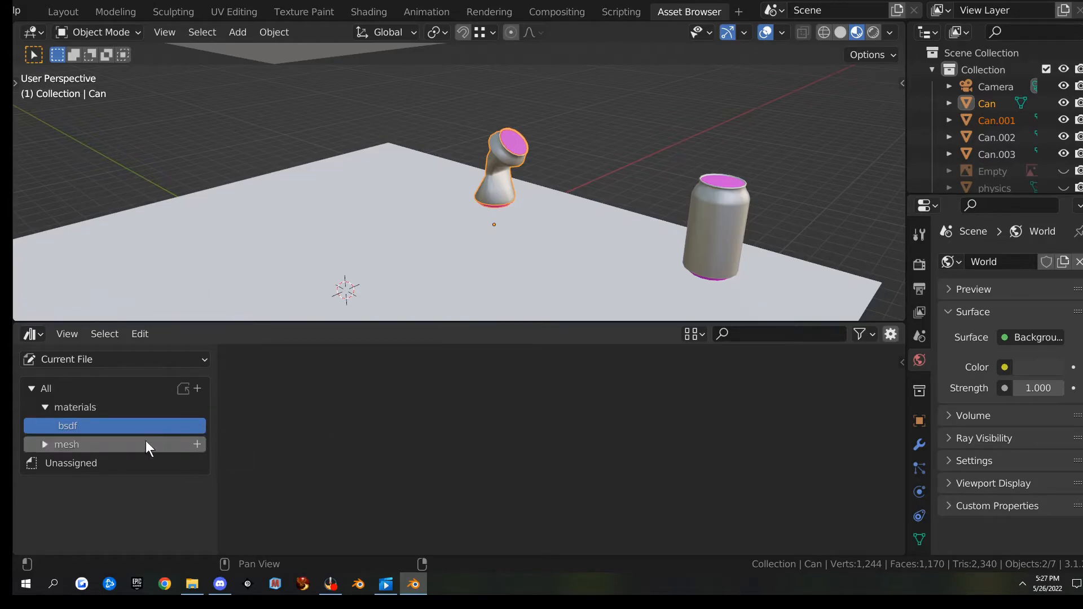
{"action": "left_click", "coordinate": [100, 359]}
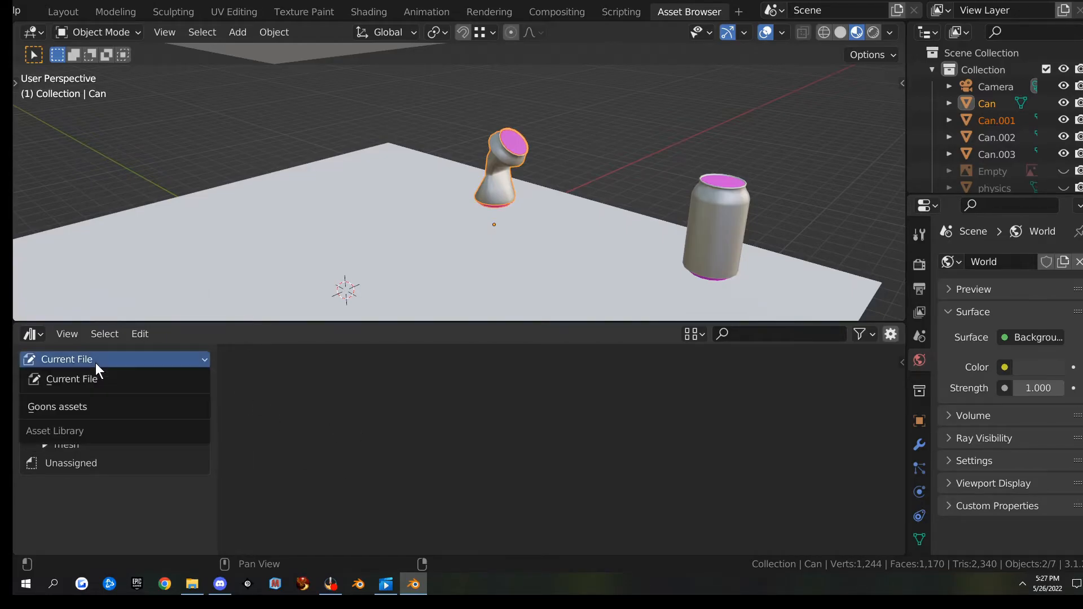
{"action": "left_click", "coordinate": [80, 409]}
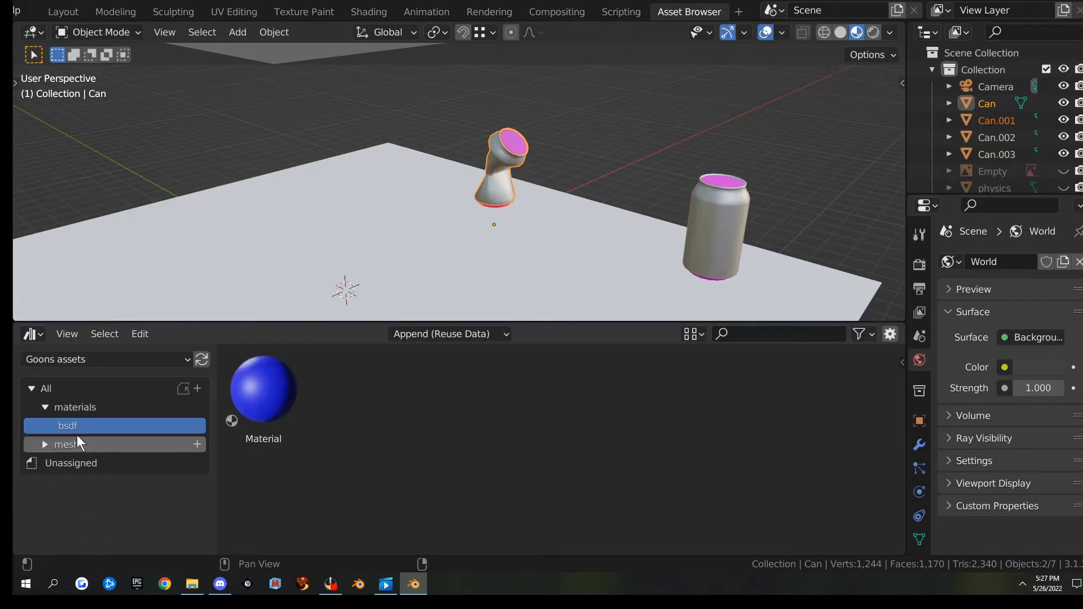
Step: Apply the blue Material asset from the bsdf catalog to the crushed can's top and body
{"action": "left_click_drag", "start_coordinate": [260, 397], "coordinate": [504, 154]}
{"action": "left_click_drag", "start_coordinate": [264, 395], "coordinate": [494, 186]}
{"action": "middle_click_drag", "start_coordinate": [477, 222], "coordinate": [304, 237]}
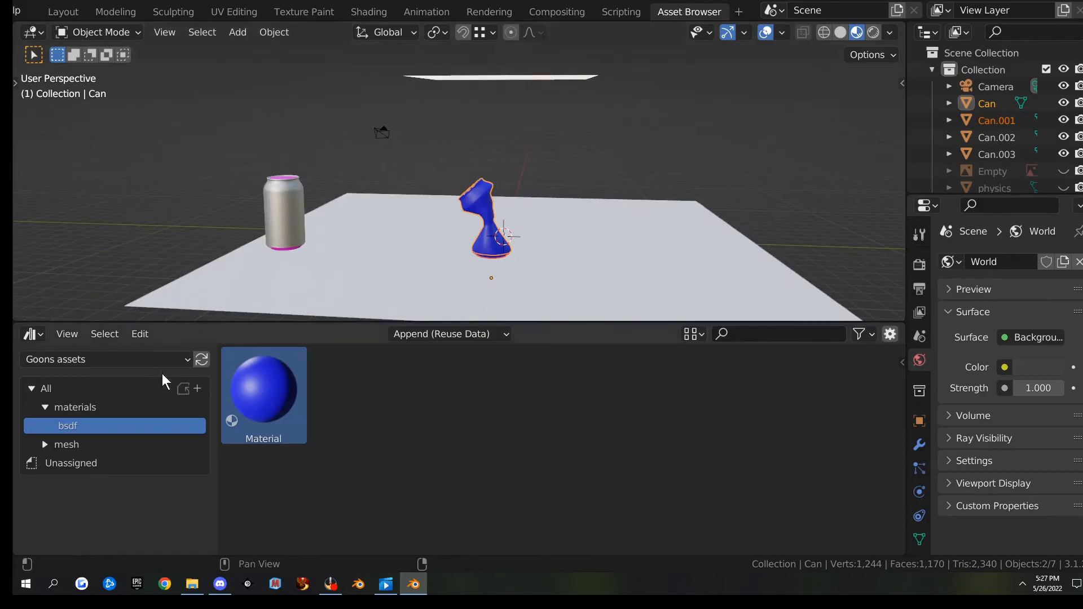
Step: Apply the blue Material asset to the upright can's body and end faces, and deselect all objects
{"action": "left_click_drag", "start_coordinate": [263, 398], "coordinate": [285, 207]}
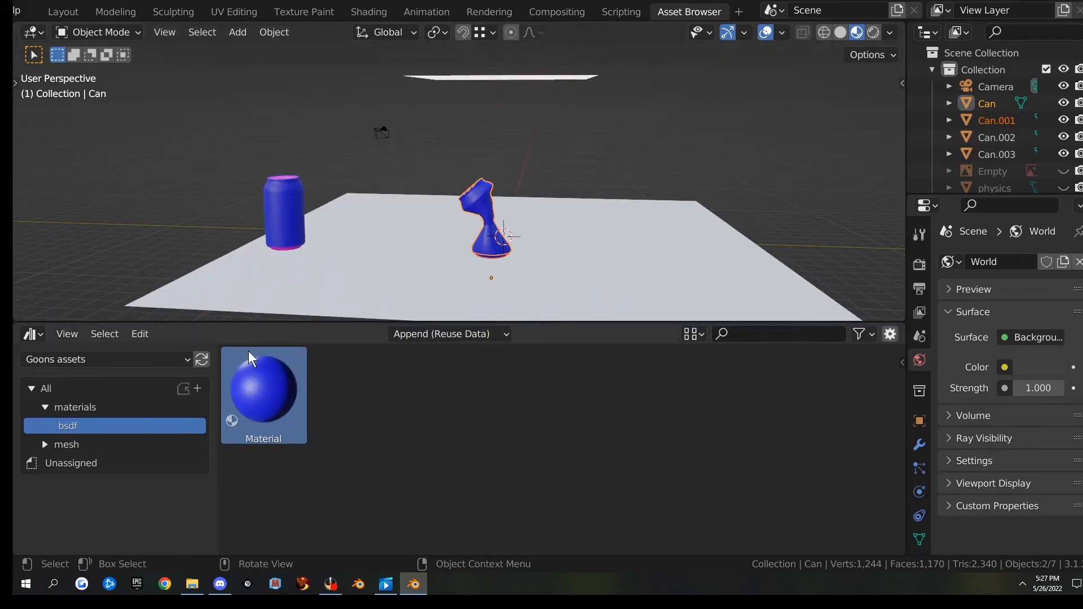
{"action": "left_click_drag", "start_coordinate": [242, 363], "coordinate": [283, 178]}
{"action": "middle_click_drag", "start_coordinate": [324, 216], "coordinate": [321, 293]}
{"action": "left_click_drag", "start_coordinate": [246, 368], "coordinate": [291, 231]}
{"action": "middle_click_drag", "start_coordinate": [293, 231], "coordinate": [628, 198]}
{"action": "left_click", "coordinate": [535, 199]}
{"action": "scroll", "coordinate": [532, 229], "scroll_direction": "up", "scroll_amount": 4}
{"action": "scroll", "coordinate": [532, 229], "scroll_direction": "down", "scroll_amount": 3}
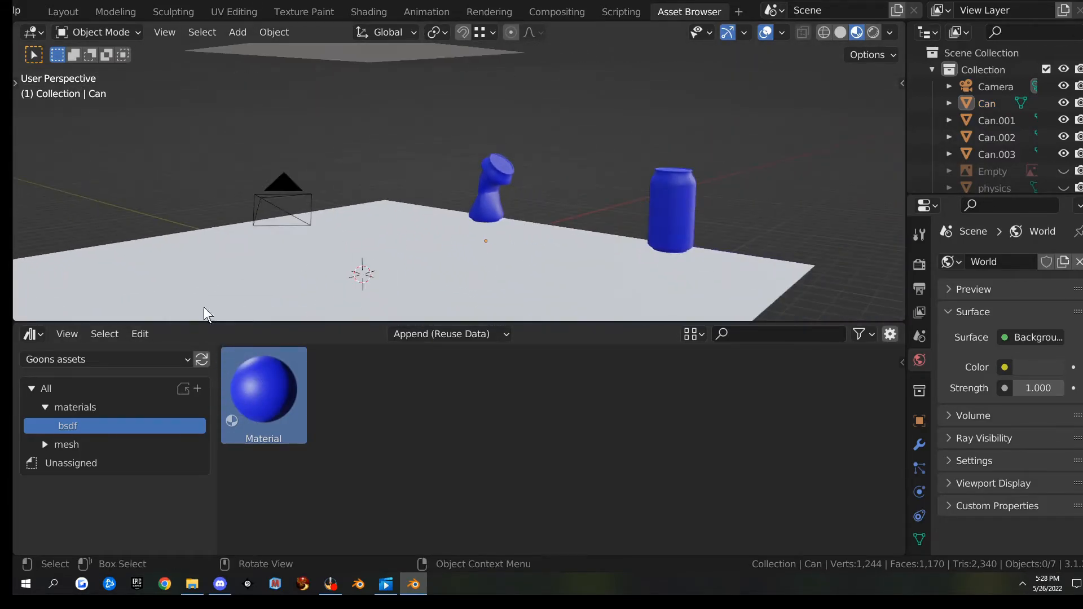
Step: Place the Cube asset from the basic mesh shapes catalog onto the ground plane in front of the crushed can
{"action": "left_click", "coordinate": [76, 444]}
{"action": "left_click", "coordinate": [105, 462]}
{"action": "left_click_drag", "start_coordinate": [247, 403], "coordinate": [432, 242]}
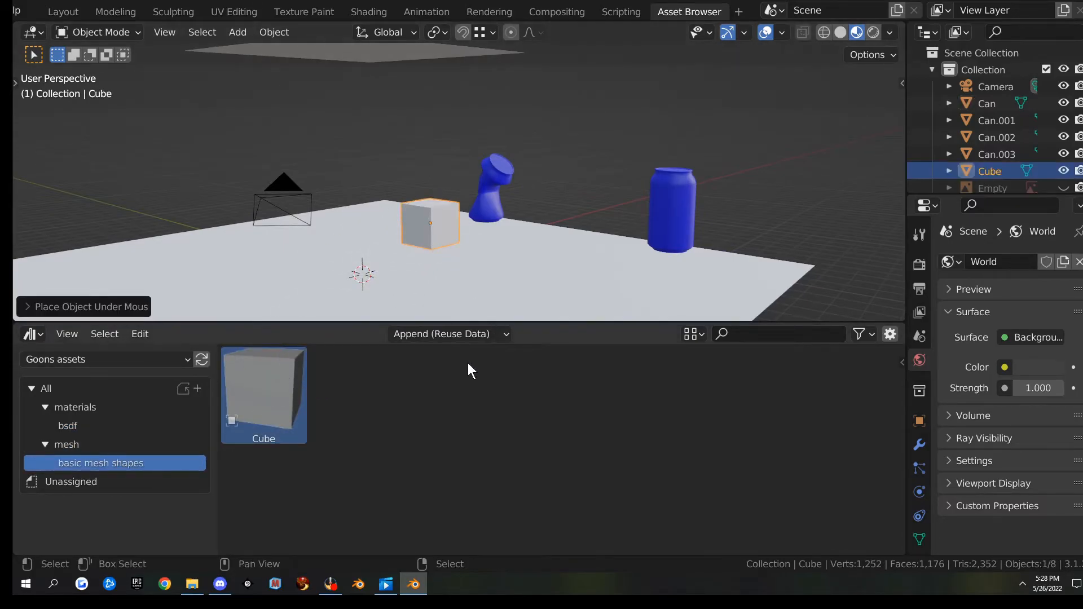
Step: Mark the upright can's body, Can.002, as an asset and save the project file
{"action": "middle_click_drag", "start_coordinate": [501, 282], "coordinate": [557, 216]}
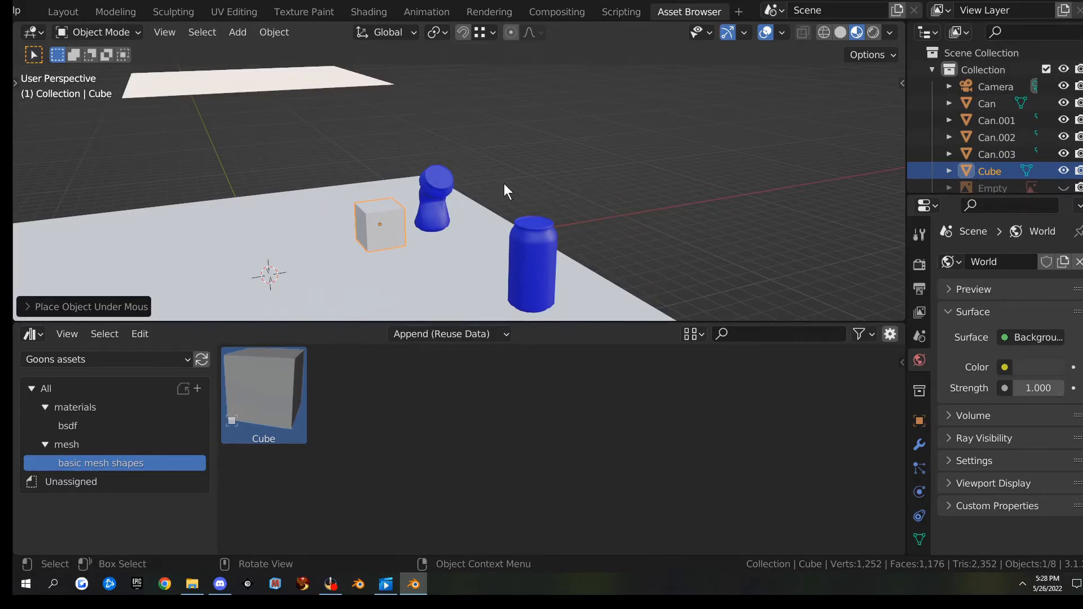
{"action": "left_click", "coordinate": [539, 248]}
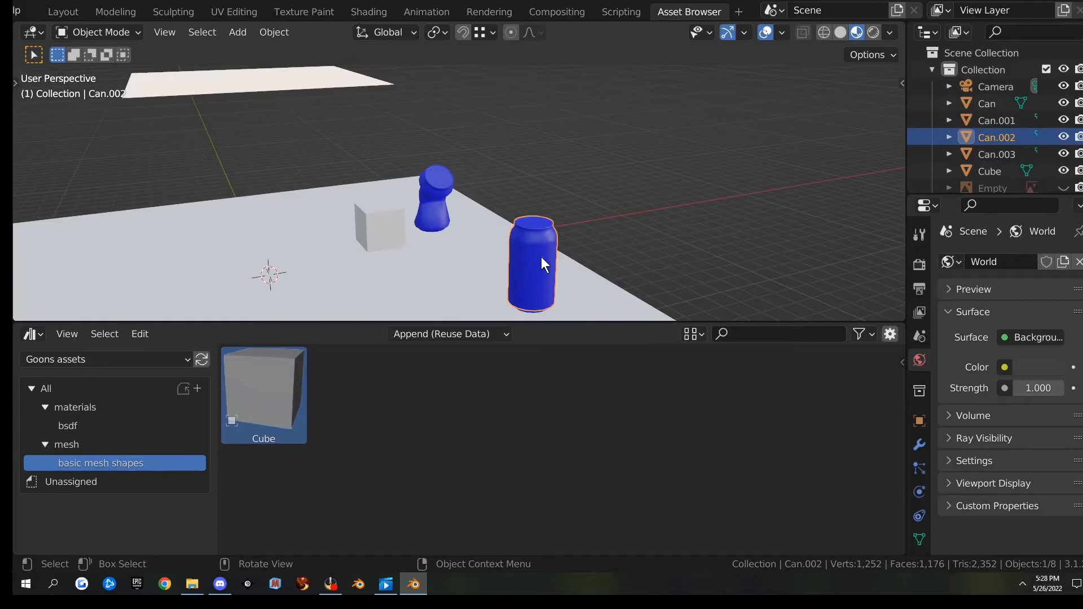
{"action": "right_click", "coordinate": [998, 135]}
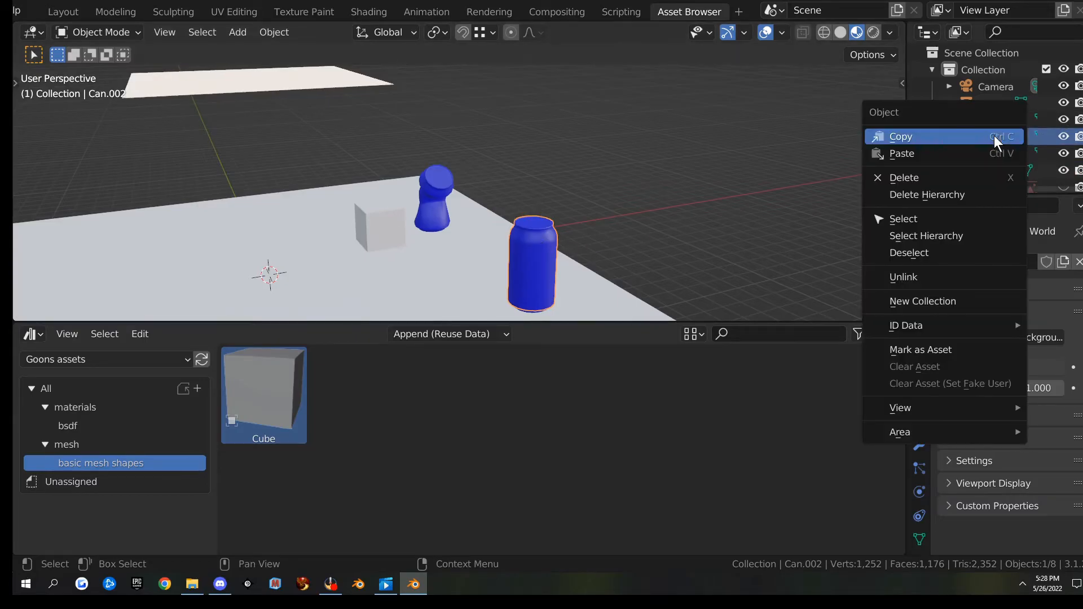
{"action": "left_click", "coordinate": [941, 351]}
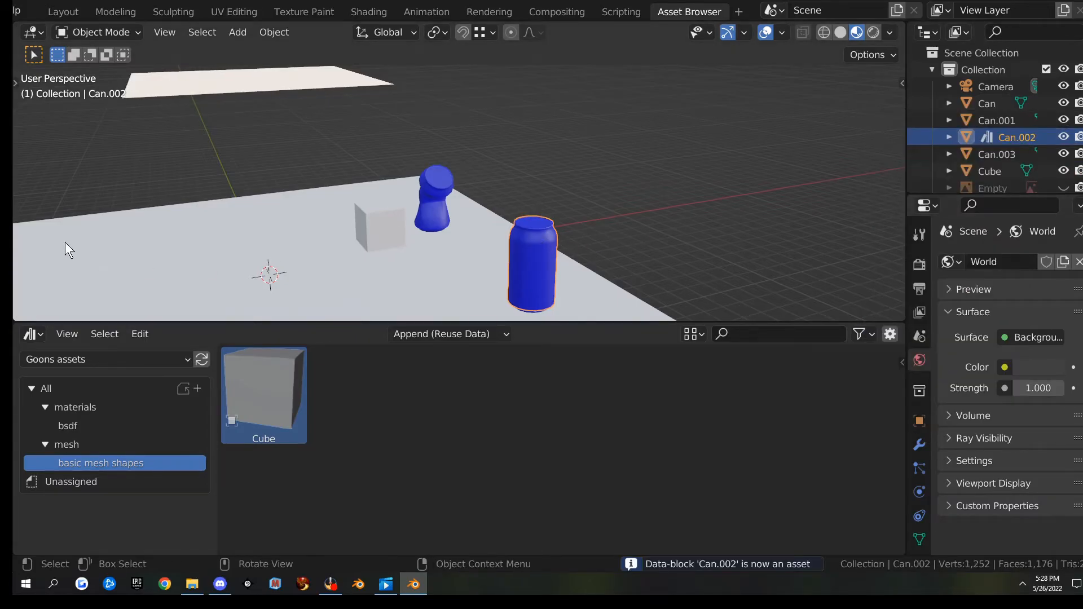
{"action": "scroll", "coordinate": [119, 18], "scroll_direction": "left", "scroll_amount": 5}
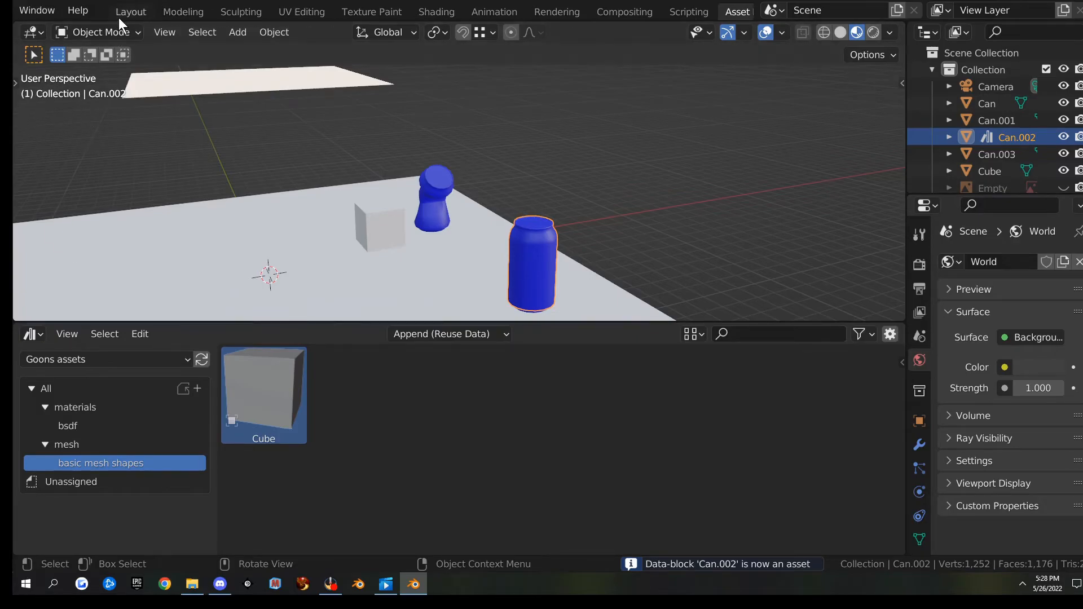
{"action": "left_click", "coordinate": [50, 10]}
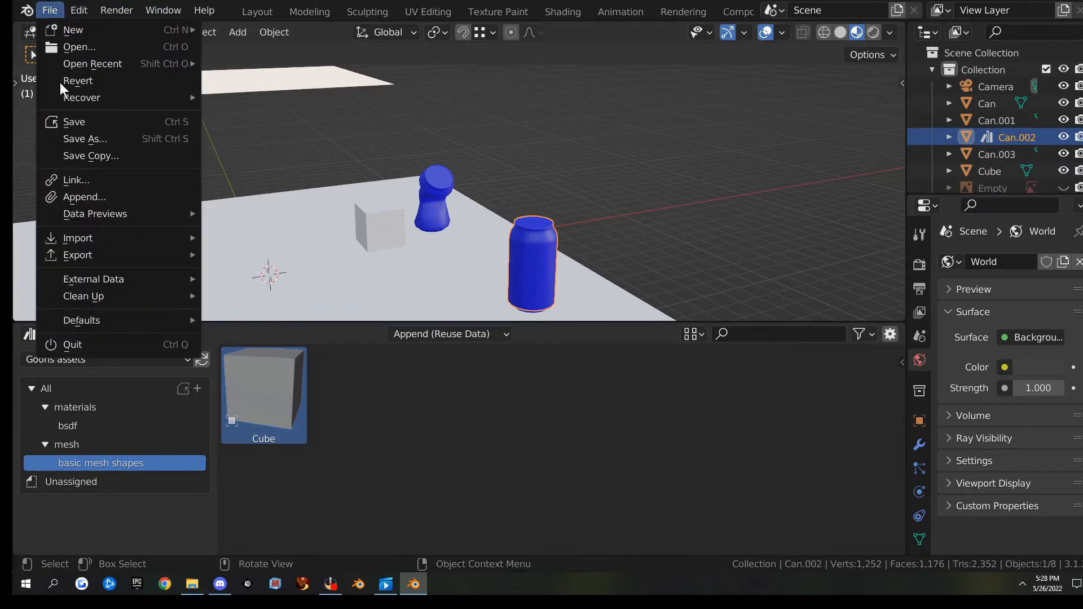
{"action": "left_click", "coordinate": [79, 120]}
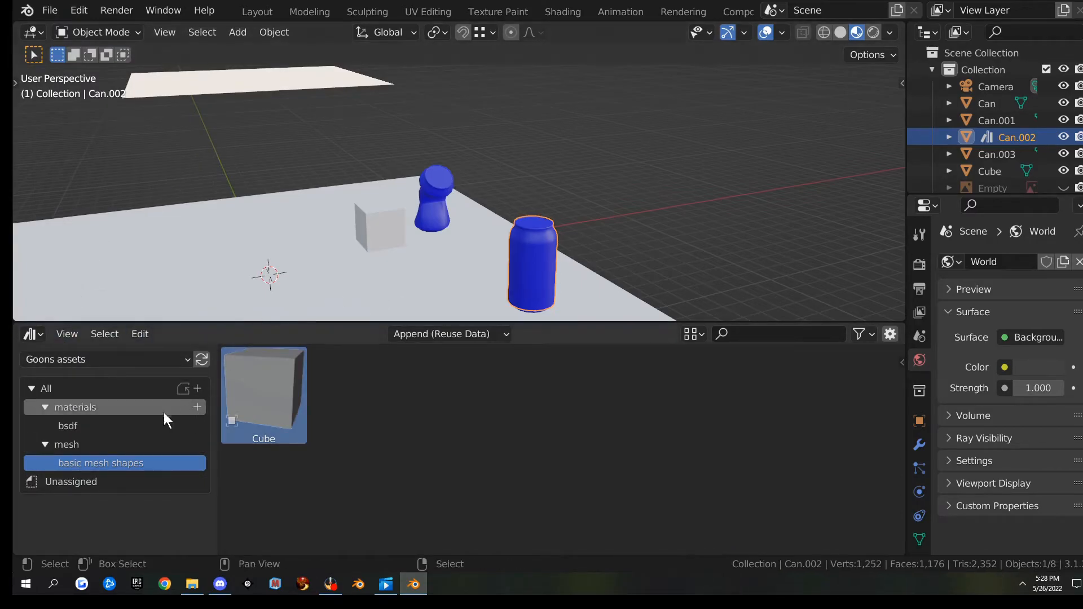
Step: Create a new catalog named cans under the mesh catalog in the Goons assets library
{"action": "left_click", "coordinate": [90, 387]}
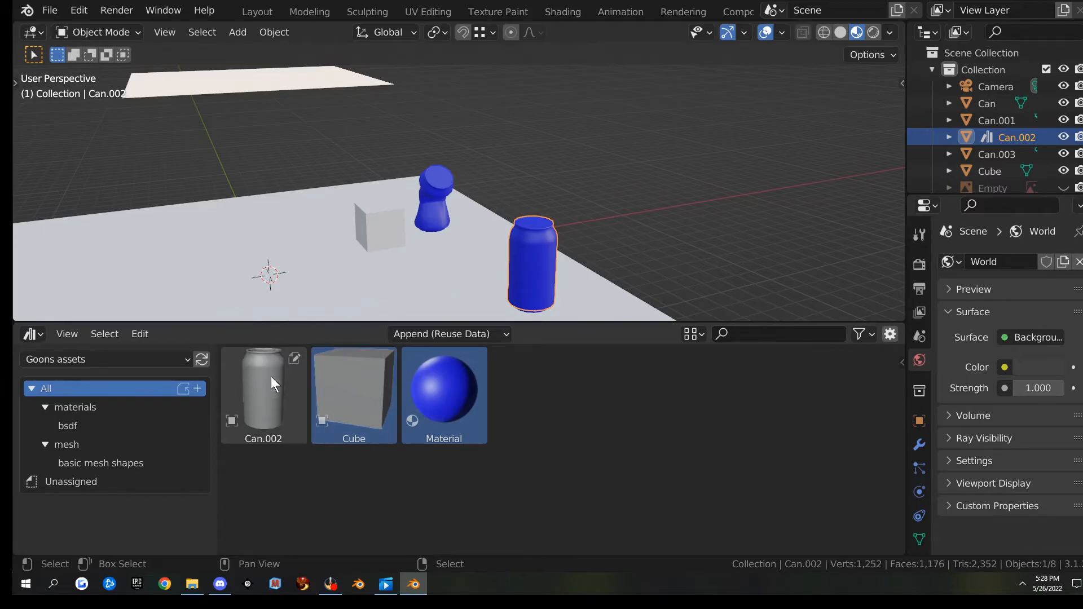
{"action": "left_click_drag", "start_coordinate": [260, 391], "coordinate": [244, 415]}
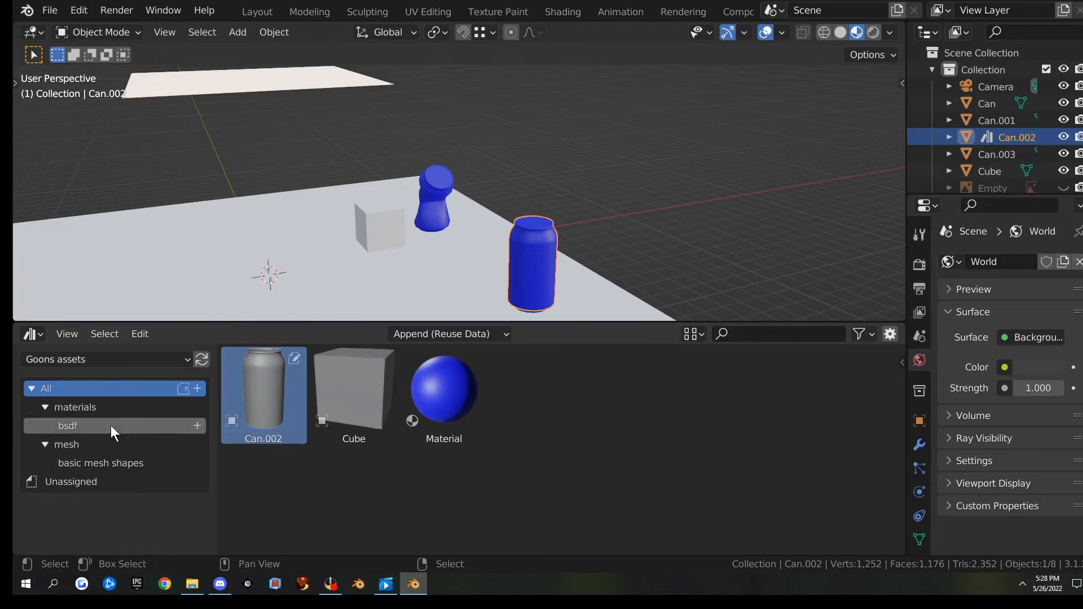
{"action": "left_click", "coordinate": [196, 445]}
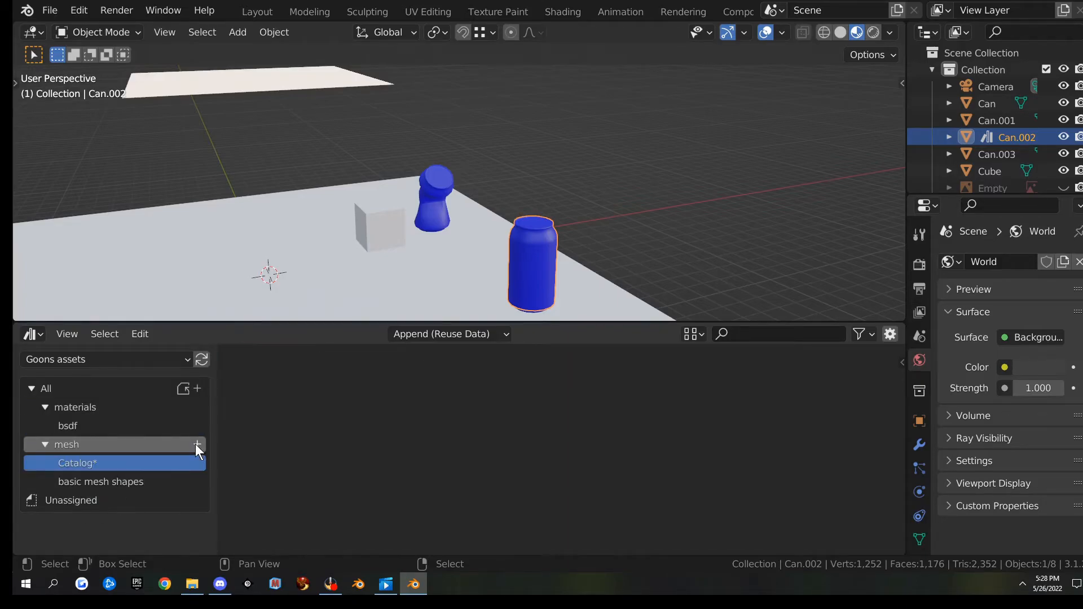
{"action": "double_click", "coordinate": [96, 464]}
{"action": "type", "text": "cans"}
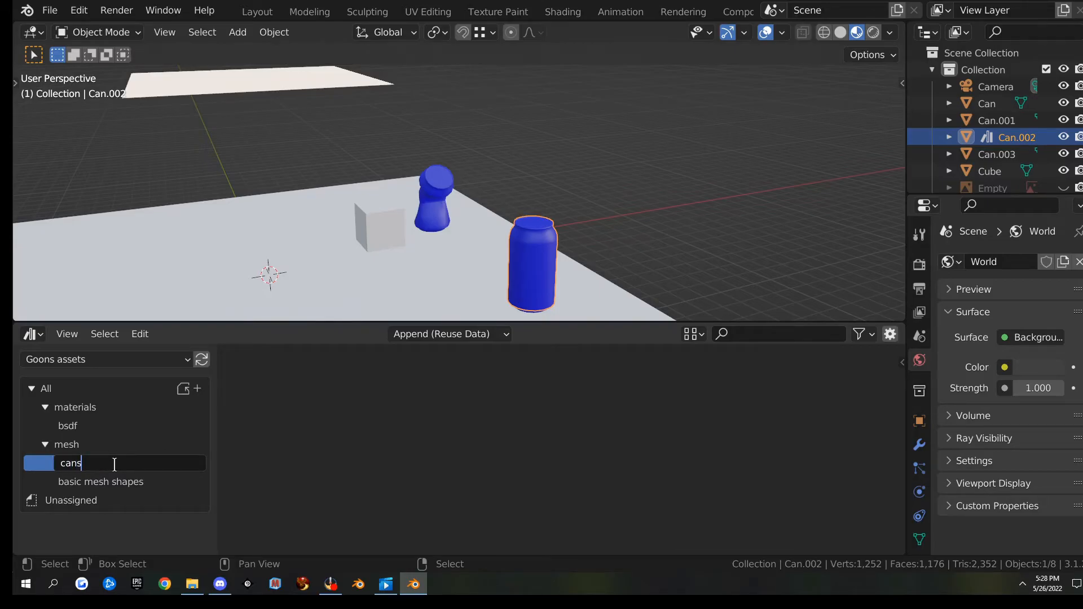
{"action": "key", "text": "Return"}
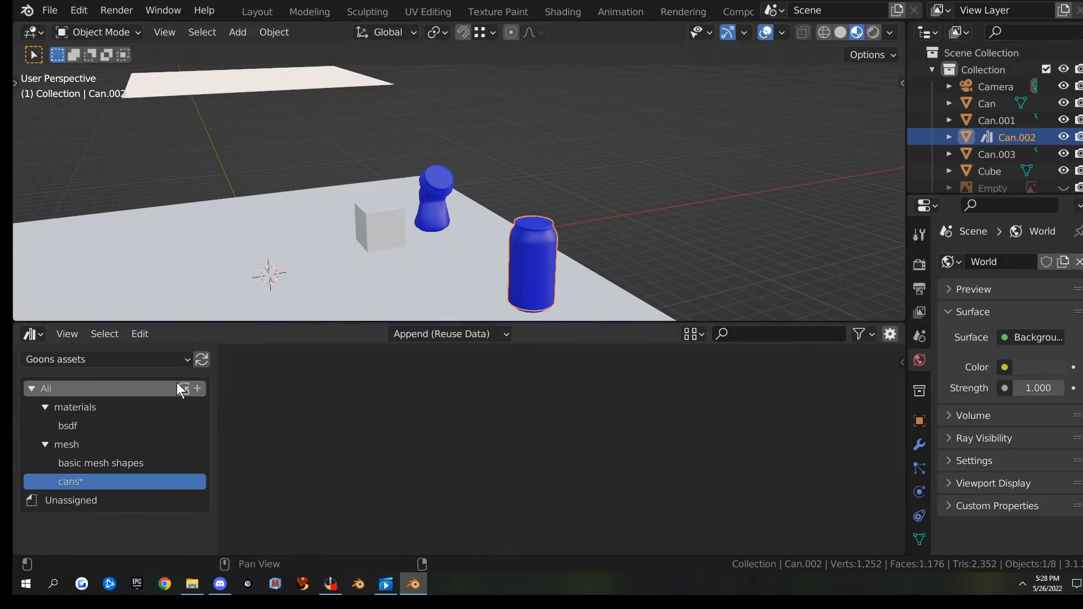
Step: Assign the Can.002 asset to the cans catalog and save the project file
{"action": "left_click", "coordinate": [88, 391]}
{"action": "left_click_drag", "start_coordinate": [272, 391], "coordinate": [75, 482]}
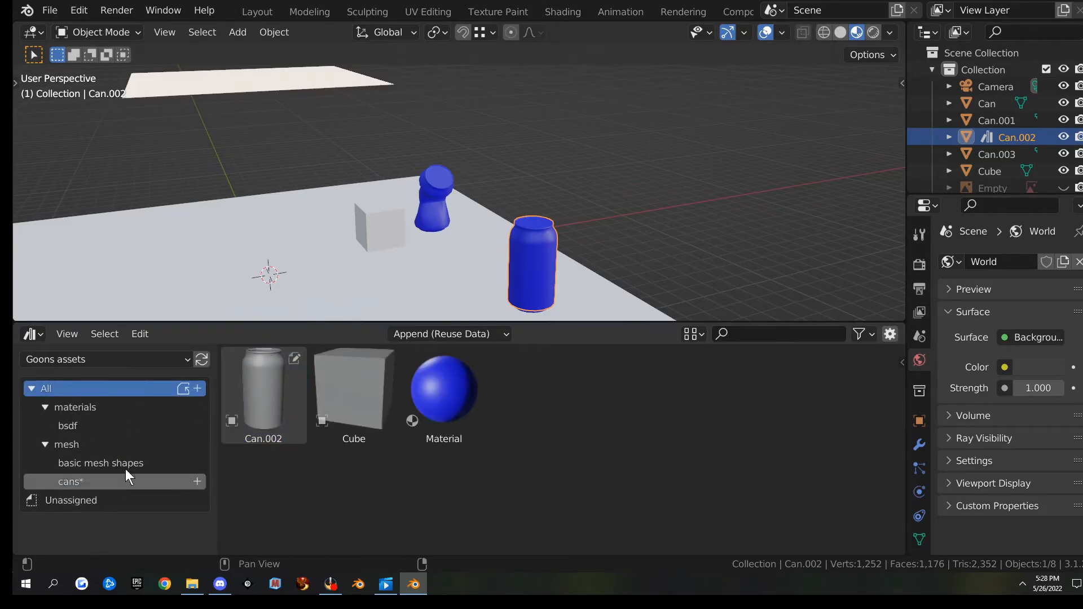
{"action": "left_click", "coordinate": [49, 10]}
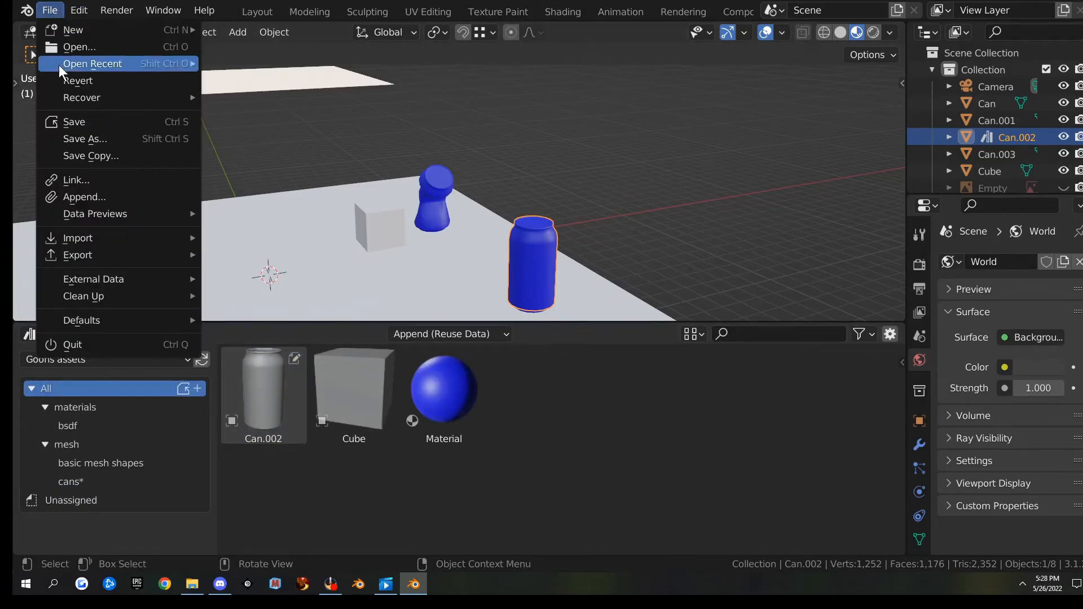
{"action": "left_click", "coordinate": [83, 121]}
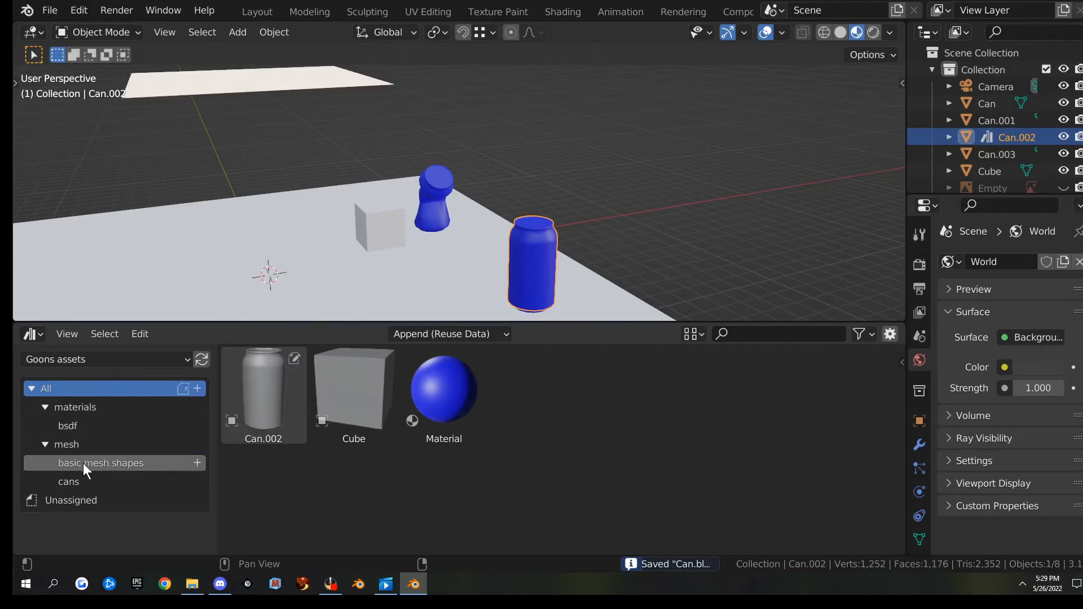
{"action": "left_click", "coordinate": [77, 481]}
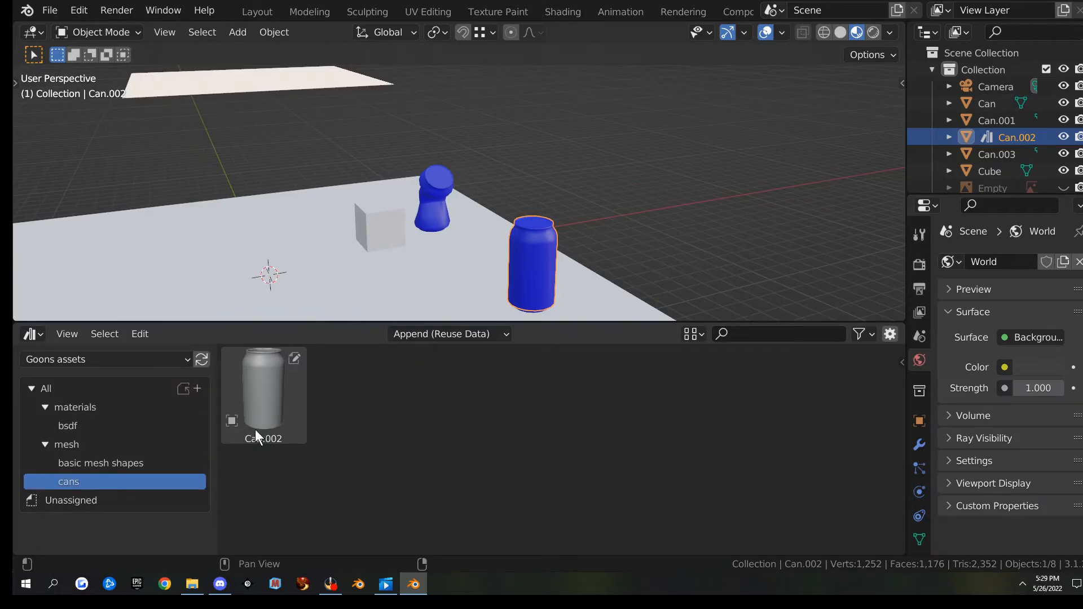
{"action": "left_click", "coordinate": [99, 462]}
{"action": "left_click", "coordinate": [90, 446]}
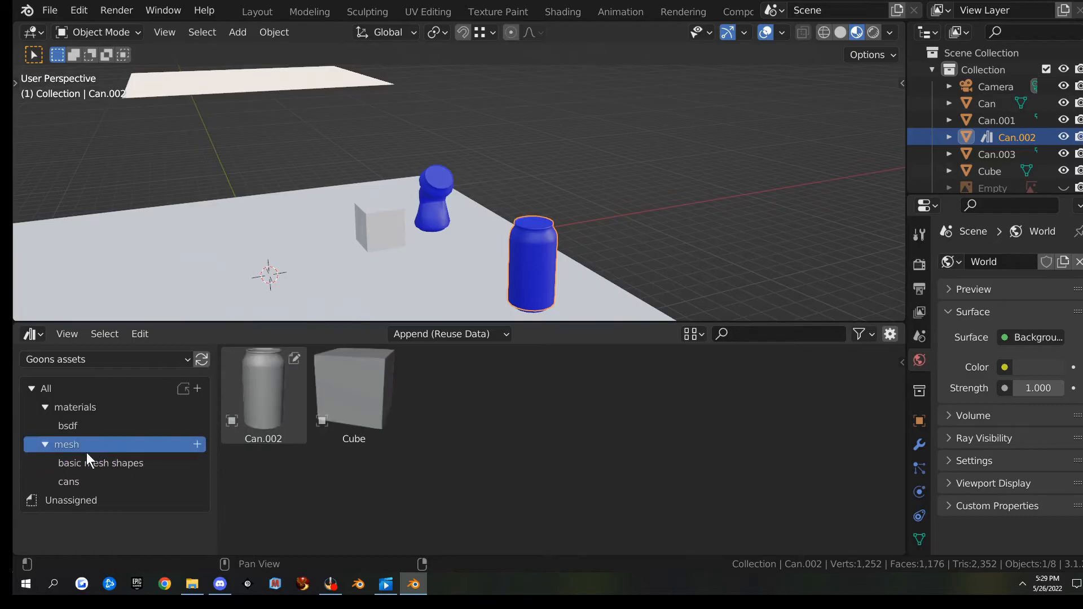
{"action": "left_click", "coordinate": [75, 387]}
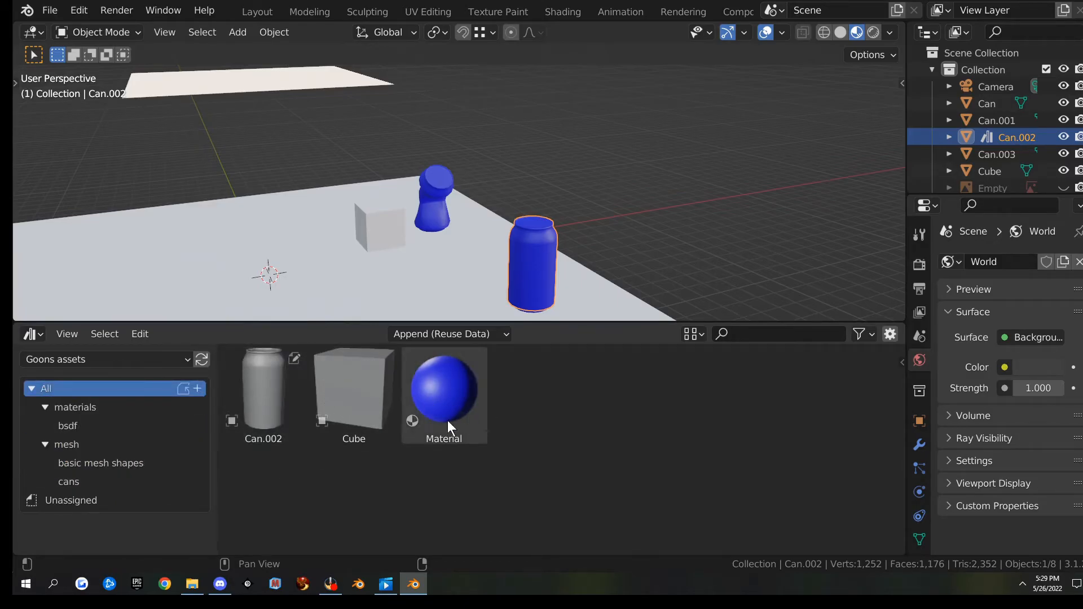
Step: Hide the ground plane, the cube and the overhead plane
{"action": "middle_click_drag", "start_coordinate": [520, 260], "coordinate": [428, 232]}
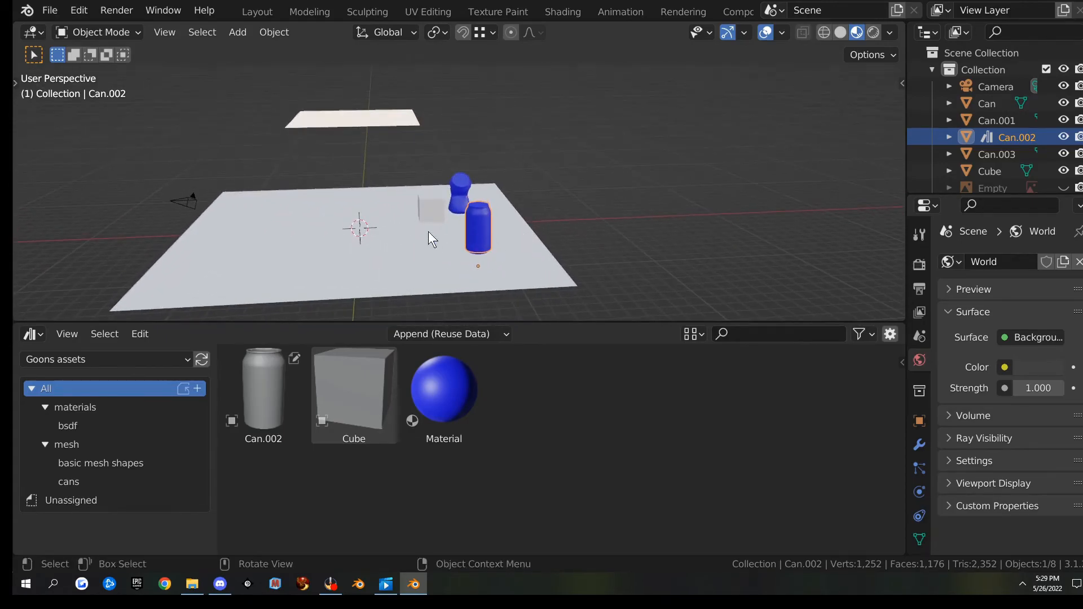
{"action": "left_click", "coordinate": [377, 259]}
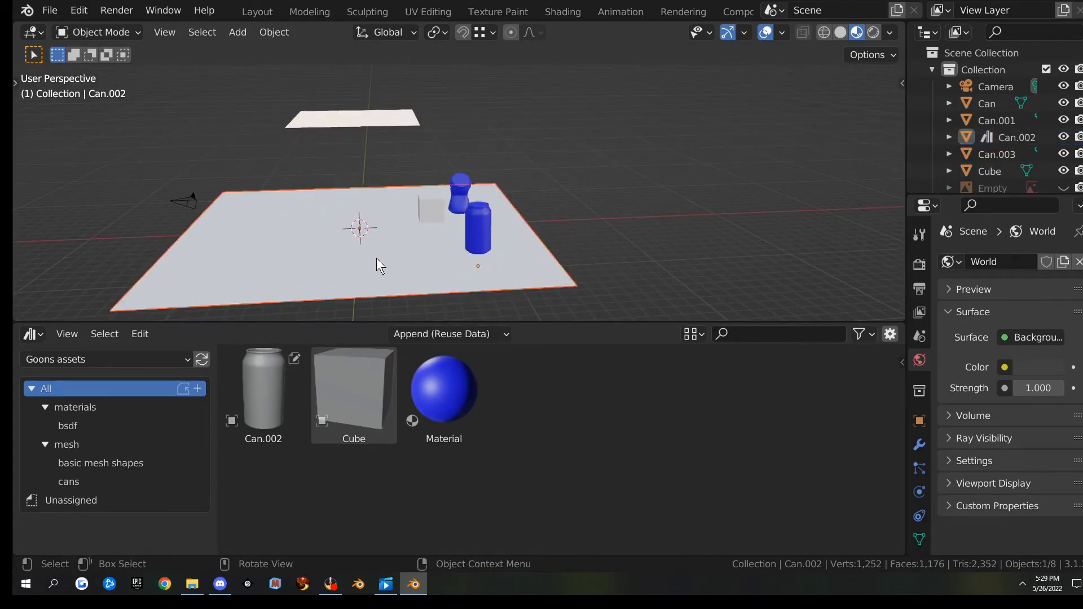
{"action": "key", "text": "h"}
{"action": "left_click", "coordinate": [423, 218]}
{"action": "key", "text": "h"}
{"action": "left_click", "coordinate": [357, 110]}
{"action": "key", "text": "h"}
Step: Clear the location of the upright can's body so its origin sits at the world origin
{"action": "left_click", "coordinate": [473, 228]}
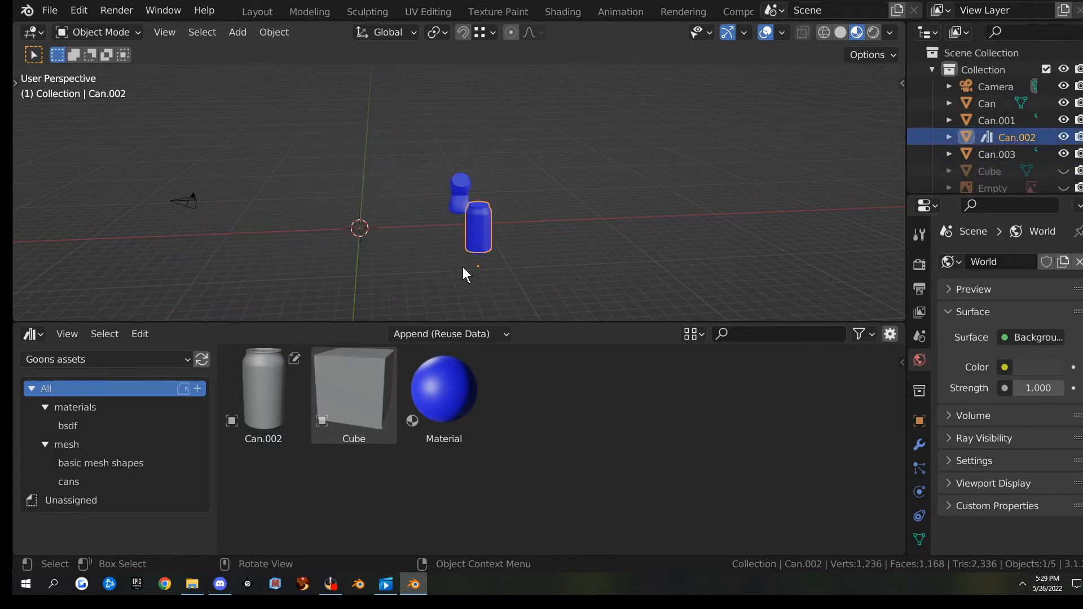
{"action": "key", "text": "alt+g"}
{"action": "middle_click_drag", "start_coordinate": [462, 267], "coordinate": [496, 173]}
{"action": "scroll", "coordinate": [472, 253], "scroll_direction": "up", "scroll_amount": 6}
{"action": "scroll", "coordinate": [496, 173], "scroll_direction": "down", "scroll_amount": 4}
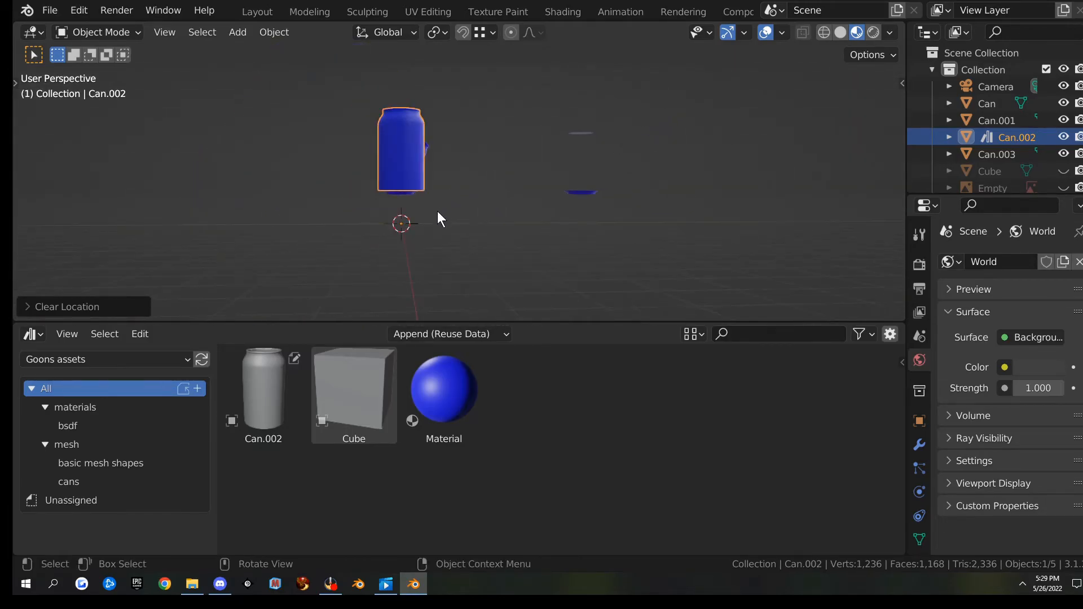
{"action": "middle_click_drag", "start_coordinate": [438, 211], "coordinate": [446, 243], "text": "shift"}
Step: Move the can body's entire mesh down about 1.16 m along Z in Edit Mode, bringing its base to the object origin
{"action": "key", "text": "Tab"}
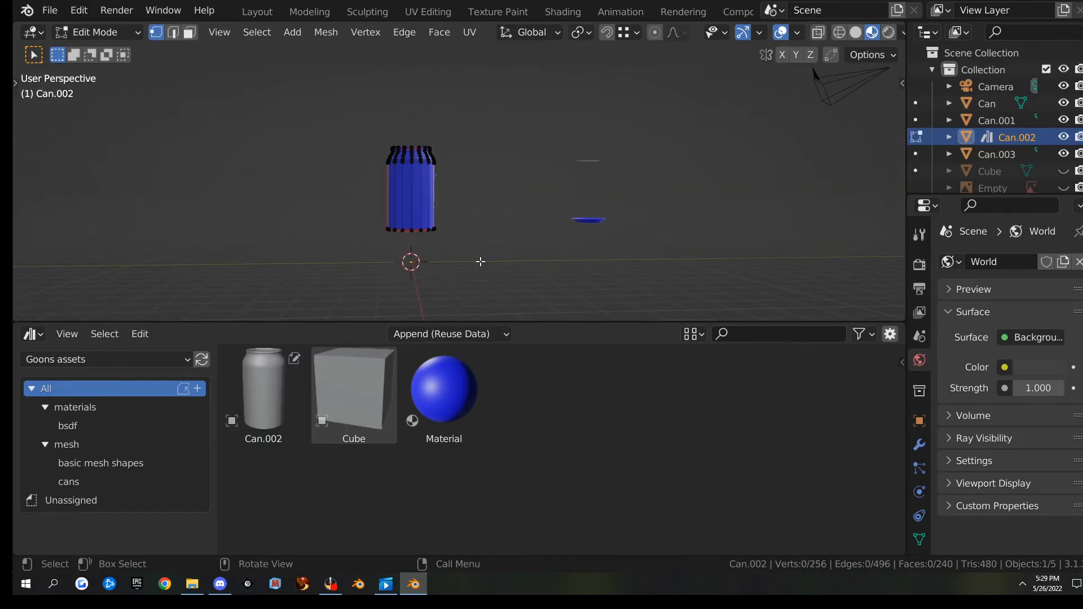
{"action": "key", "text": "KP_1"}
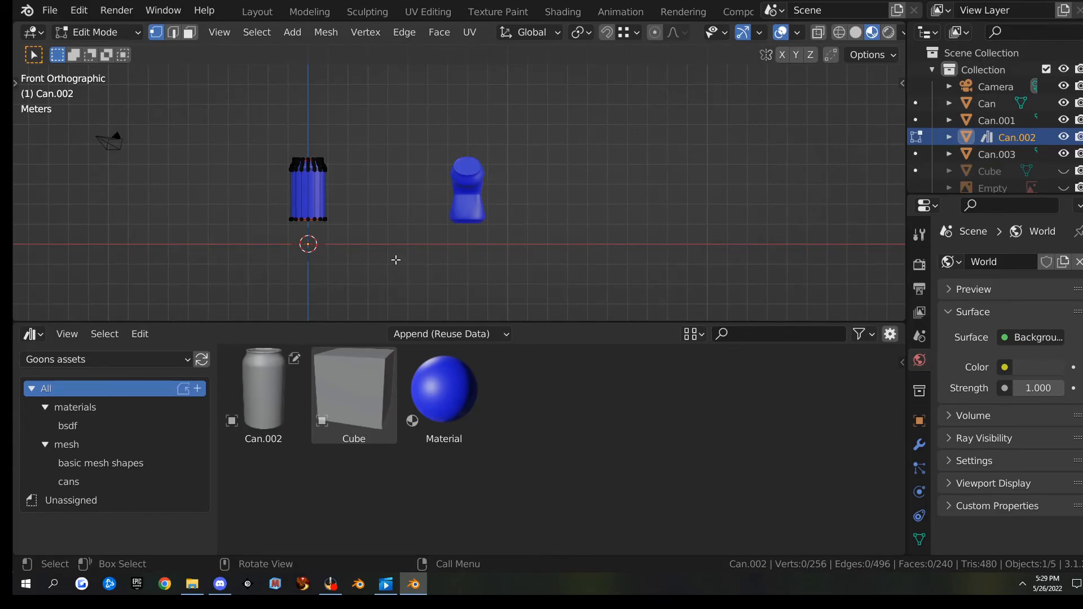
{"action": "key", "text": "z"}
{"action": "key", "text": "a"}
{"action": "key", "text": "g"}
{"action": "key", "text": "z"}
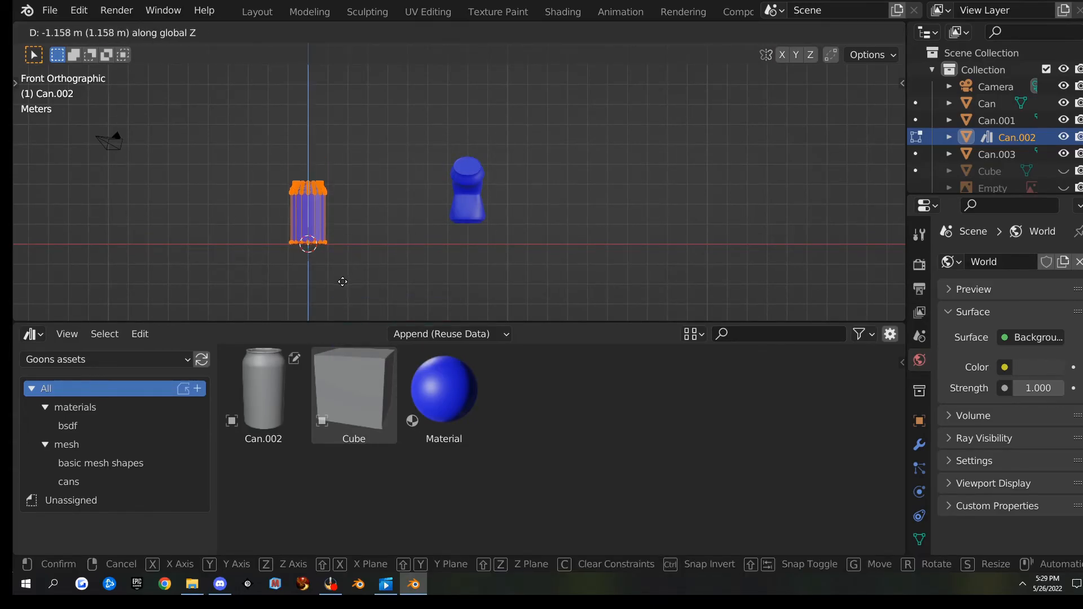
{"action": "left_click", "coordinate": [343, 281]}
{"action": "key", "text": "Tab"}
Step: Rotate the can body in front view to lie on its side along the X axis, and apply all transforms
{"action": "scroll", "coordinate": [271, 288], "scroll_direction": "up", "scroll_amount": 3}
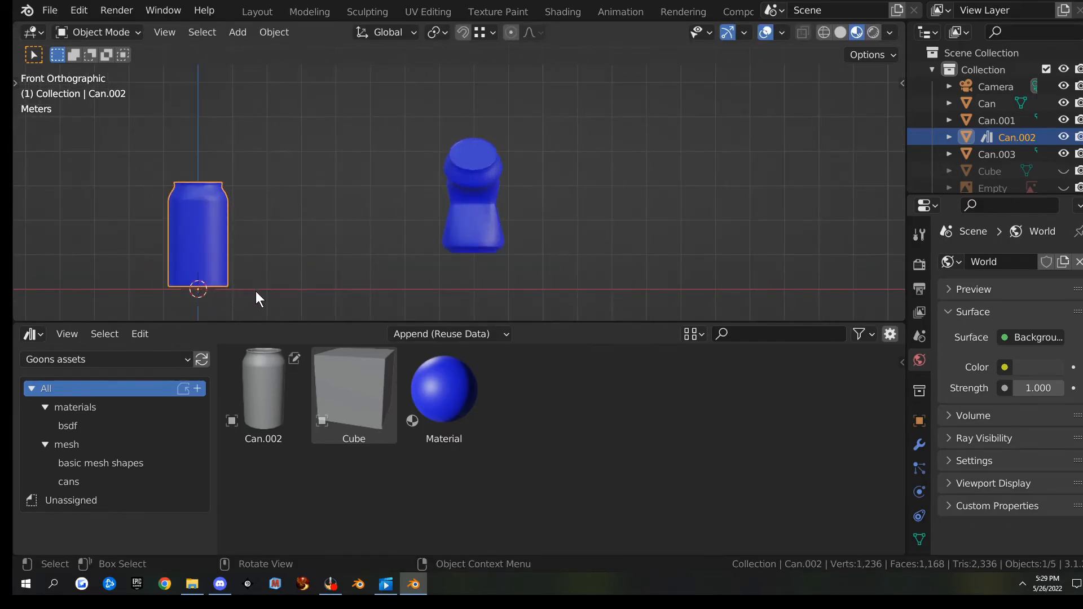
{"action": "middle_click_drag", "start_coordinate": [255, 291], "coordinate": [430, 252], "text": "shift"}
{"action": "scroll", "coordinate": [434, 251], "scroll_direction": "down", "scroll_amount": 2}
{"action": "key", "text": "r"}
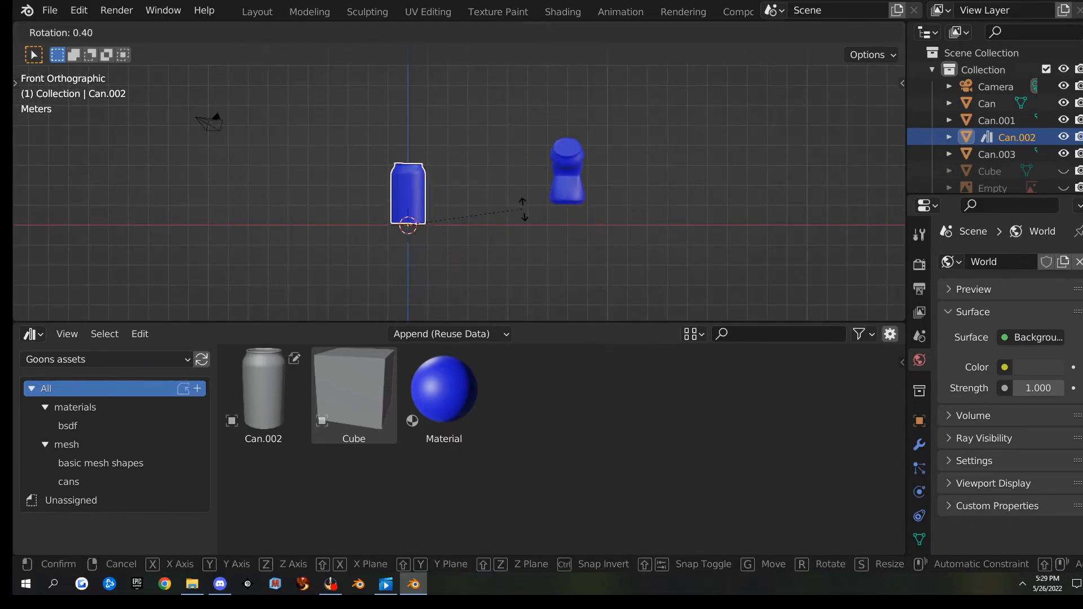
{"action": "left_click", "coordinate": [438, 140]}
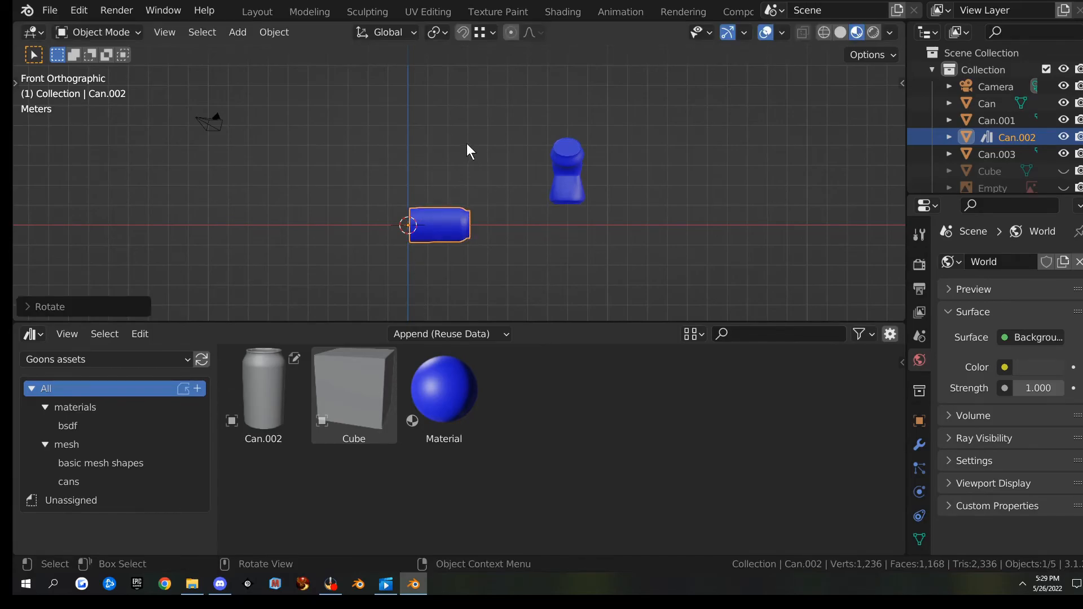
{"action": "key", "text": "q"}
{"action": "left_click", "coordinate": [272, 32]}
{"action": "mouse_move", "coordinate": [311, 120]}
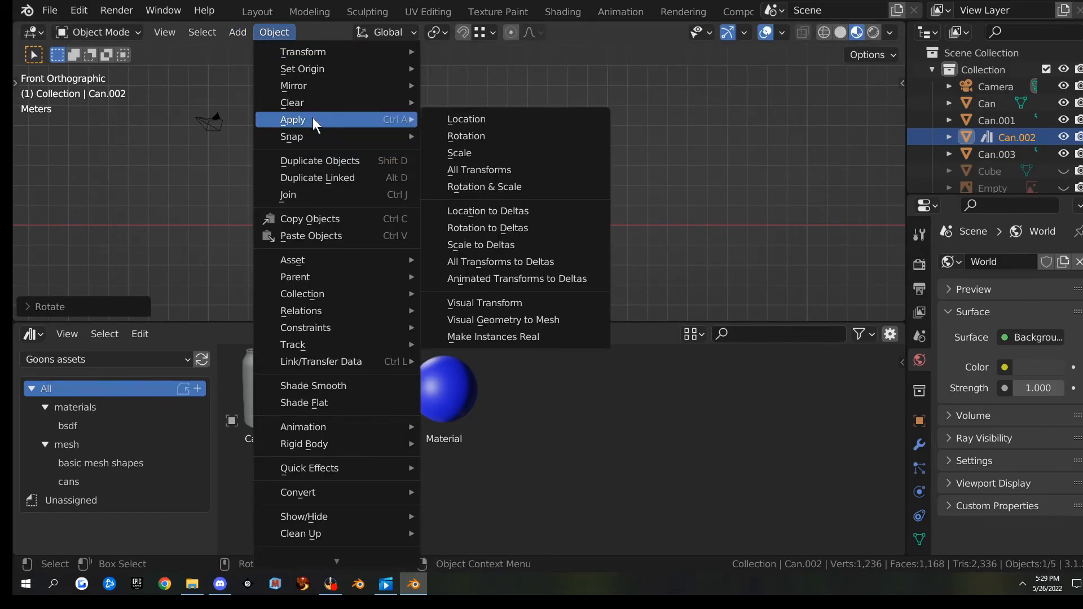
{"action": "left_click", "coordinate": [488, 170]}
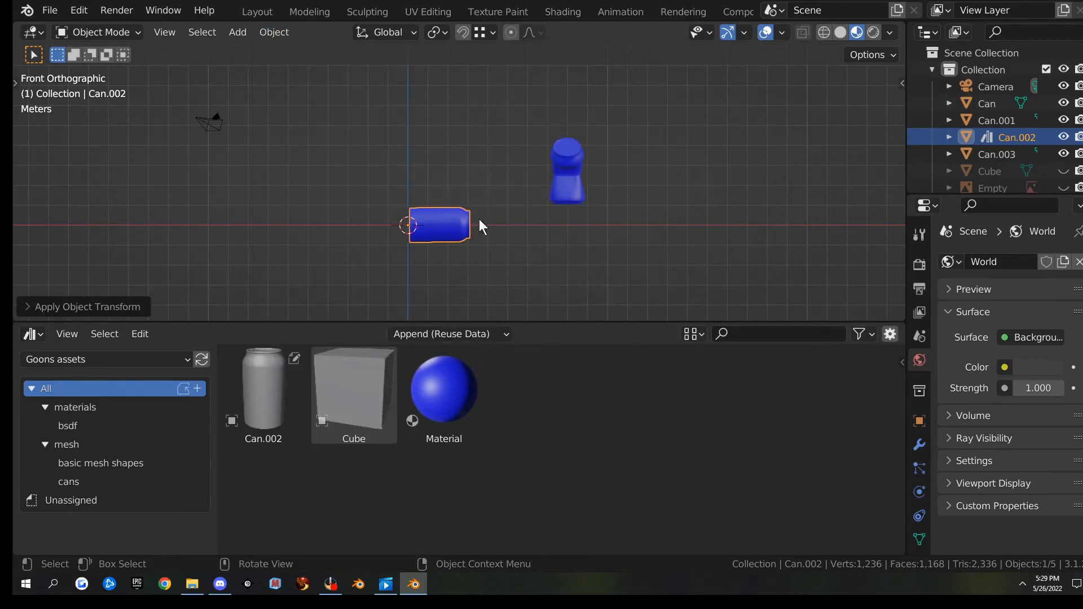
Step: Clear the asset status of Can.002 and mark it as an asset again to refresh its preview
{"action": "middle_click_drag", "start_coordinate": [417, 176], "coordinate": [401, 220]}
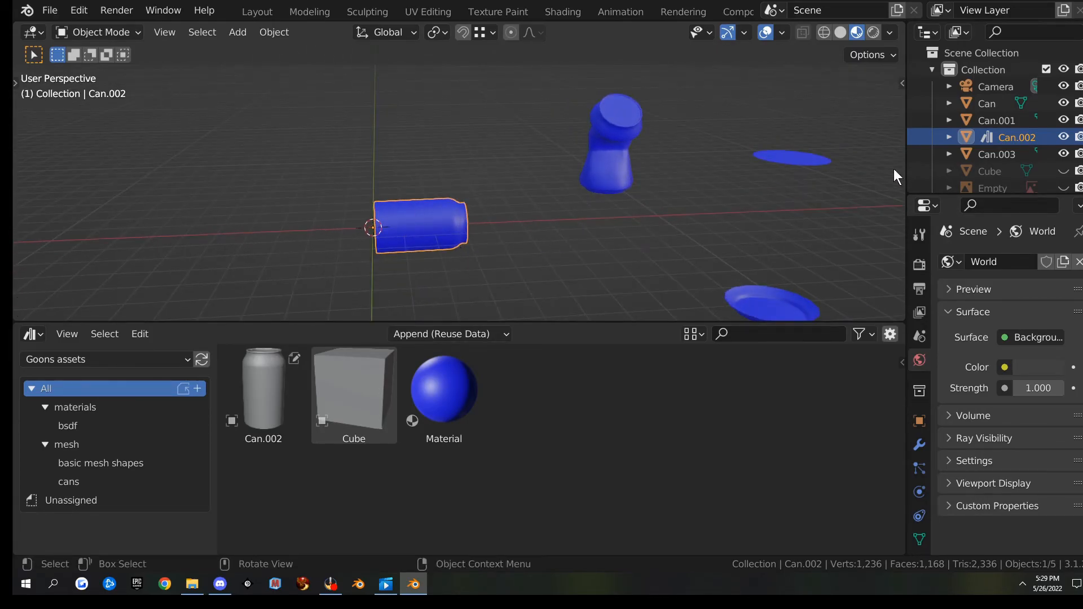
{"action": "right_click", "coordinate": [997, 137]}
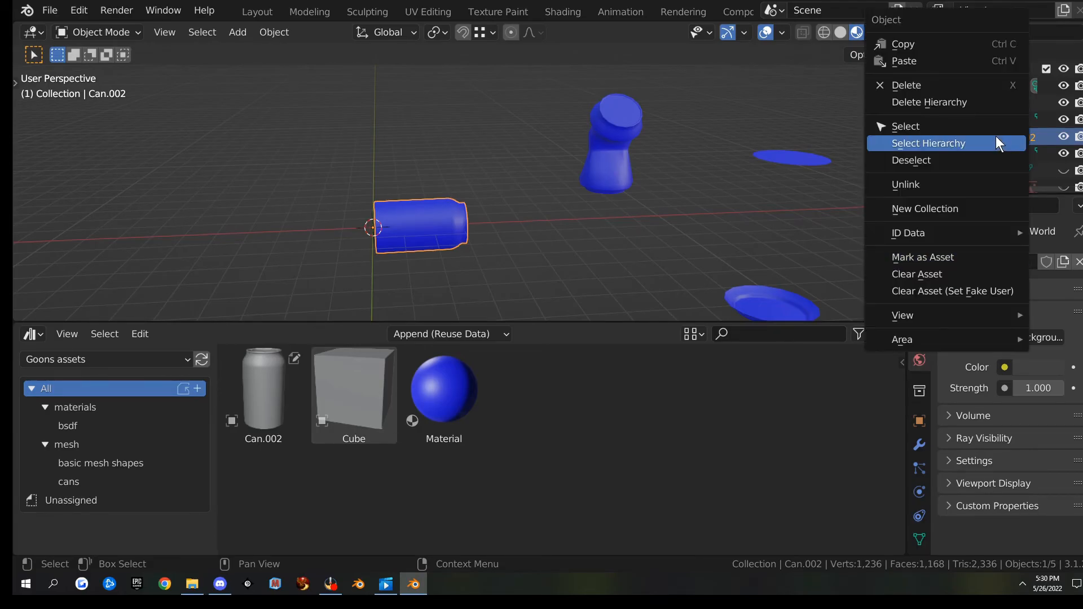
{"action": "left_click", "coordinate": [933, 273]}
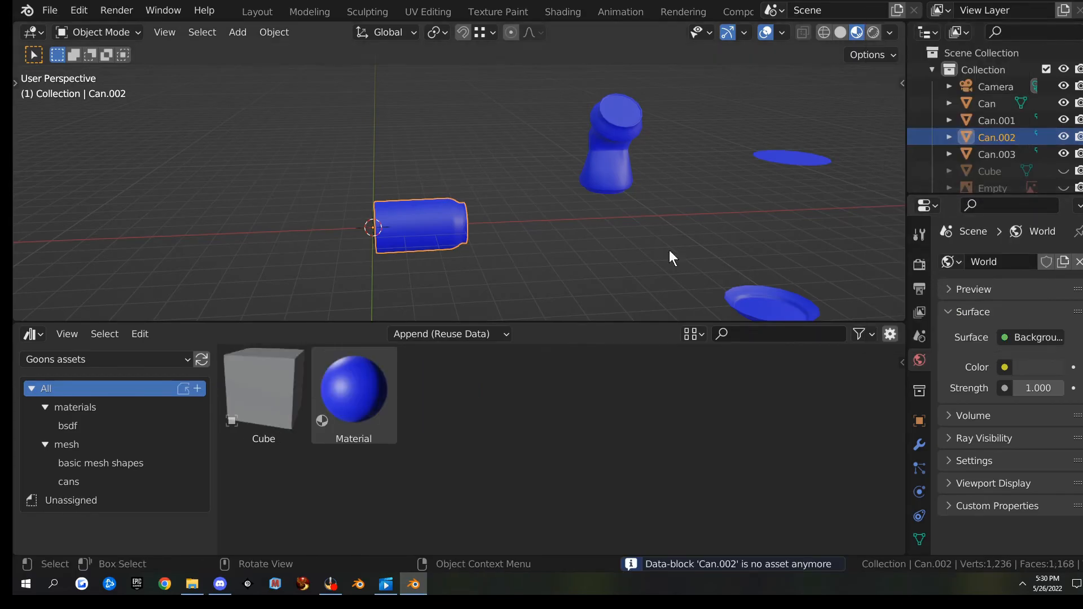
{"action": "right_click", "coordinate": [978, 138]}
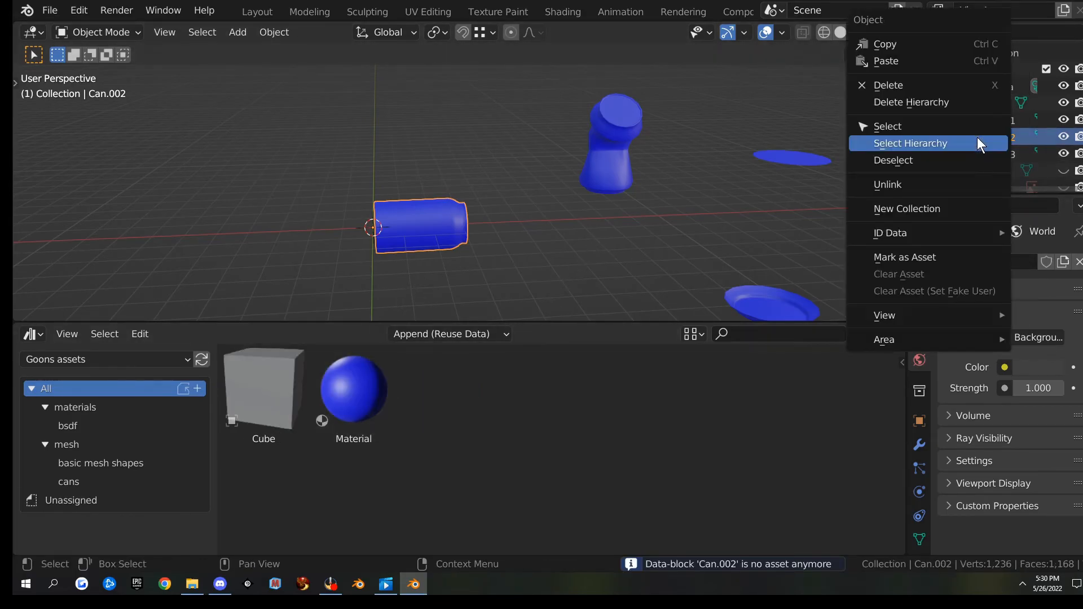
{"action": "left_click", "coordinate": [913, 257]}
Step: Assign the Can.002 asset to the cans catalog under mesh and display that catalog's contents
{"action": "left_click", "coordinate": [266, 401]}
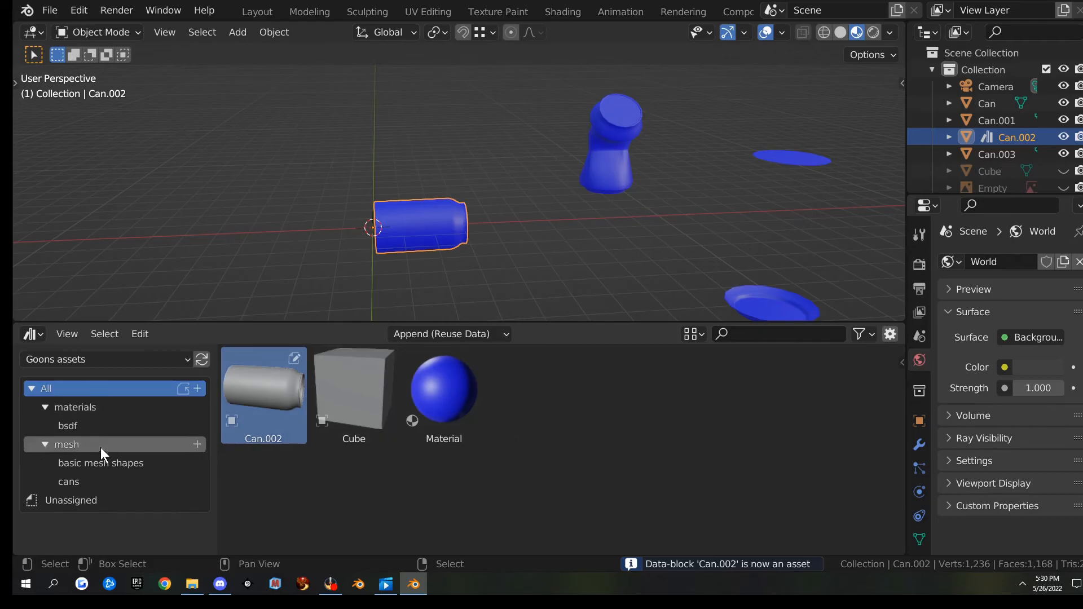
{"action": "left_click", "coordinate": [89, 483]}
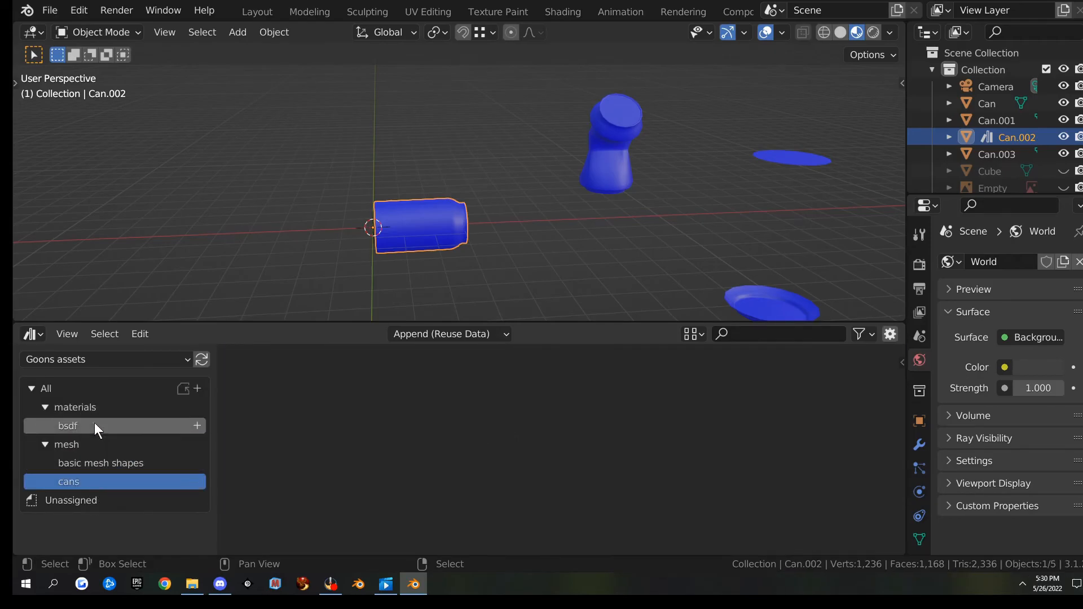
{"action": "left_click", "coordinate": [93, 391]}
{"action": "left_click_drag", "start_coordinate": [251, 401], "coordinate": [86, 480]}
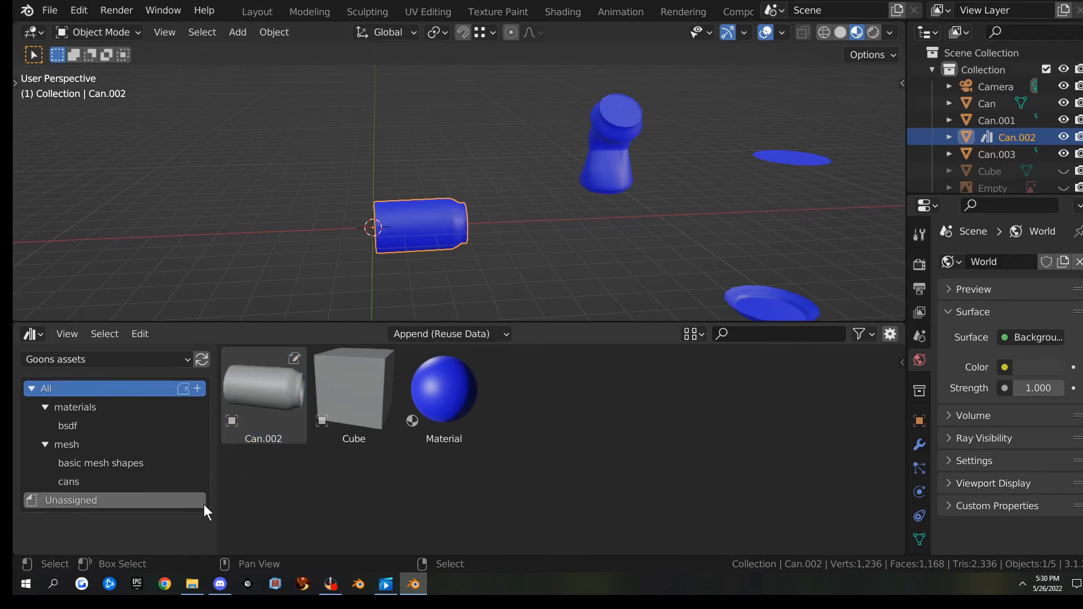
{"action": "left_click", "coordinate": [93, 482]}
{"action": "middle_click_drag", "start_coordinate": [347, 224], "coordinate": [591, 233]}
{"action": "scroll", "coordinate": [524, 220], "scroll_direction": "up", "scroll_amount": 4}
{"action": "scroll", "coordinate": [483, 250], "scroll_direction": "up", "scroll_amount": 3}
{"action": "scroll", "coordinate": [483, 251], "scroll_direction": "down", "scroll_amount": 3}
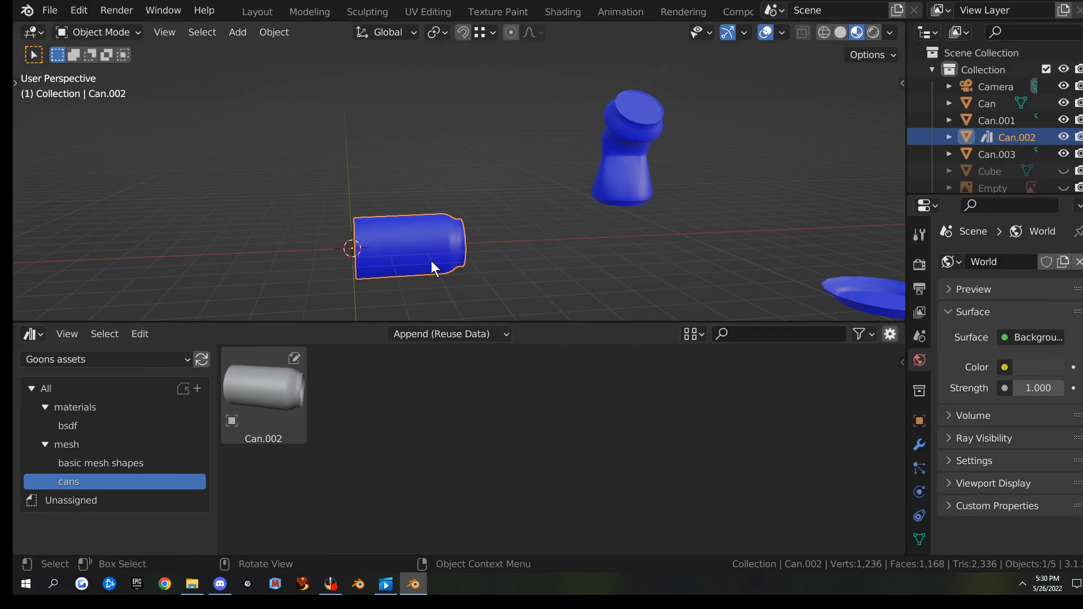
{"action": "key", "text": "KP_1"}
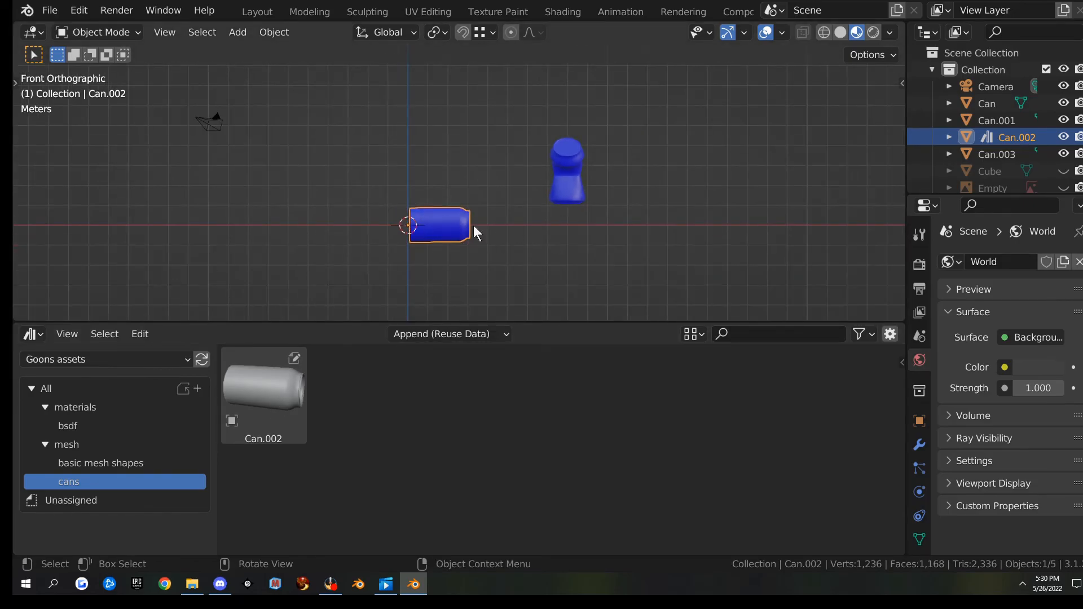
{"action": "middle_click_drag", "start_coordinate": [519, 267], "coordinate": [503, 318]}
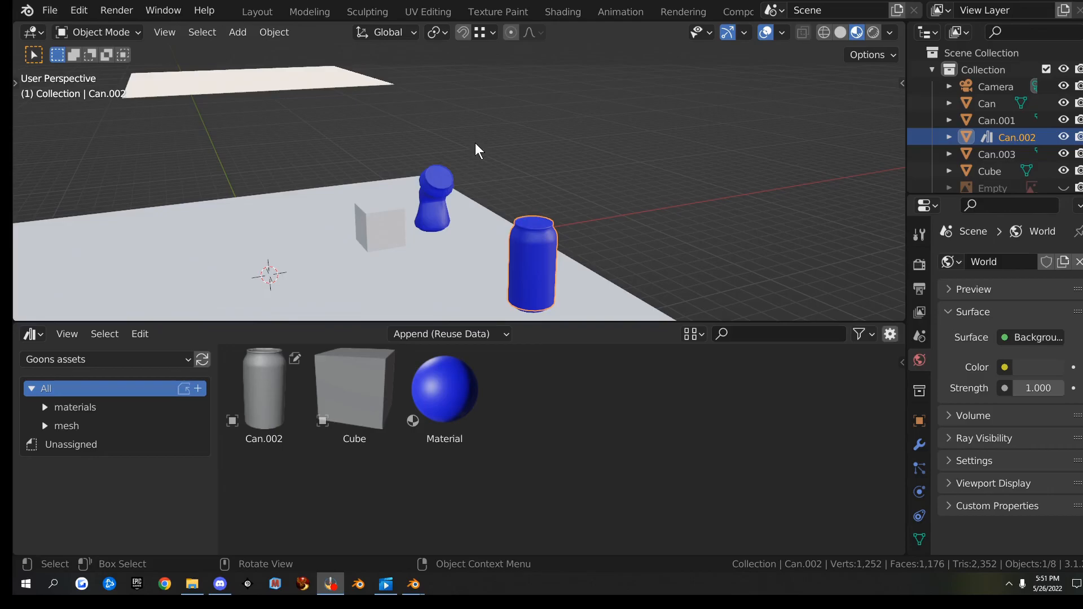
{"action": "middle_click_drag", "start_coordinate": [541, 162], "coordinate": [309, 191]}
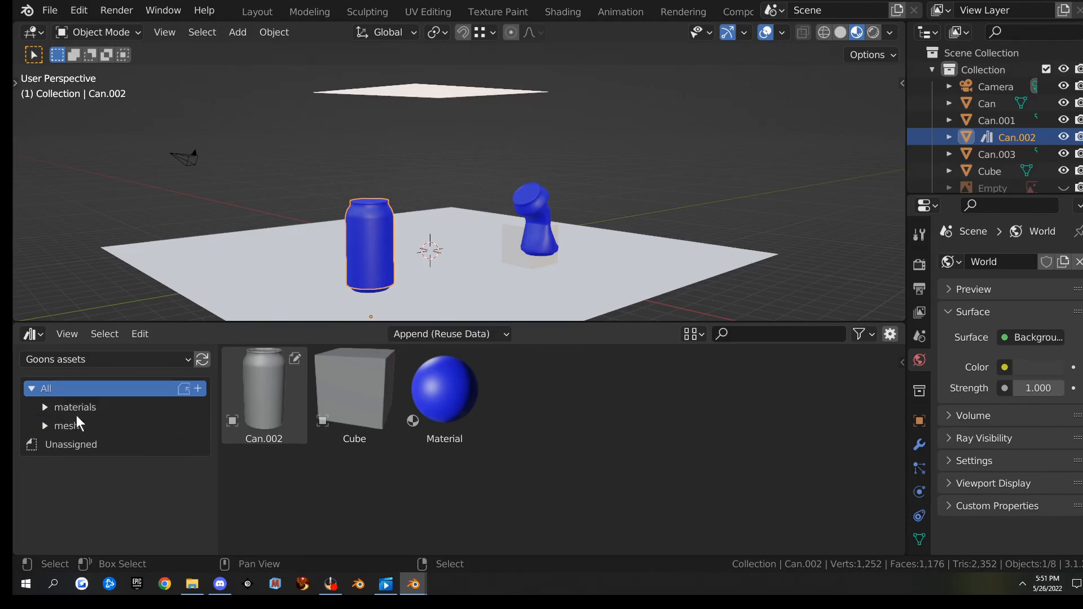
{"action": "middle_click_drag", "start_coordinate": [419, 186], "coordinate": [347, 158]}
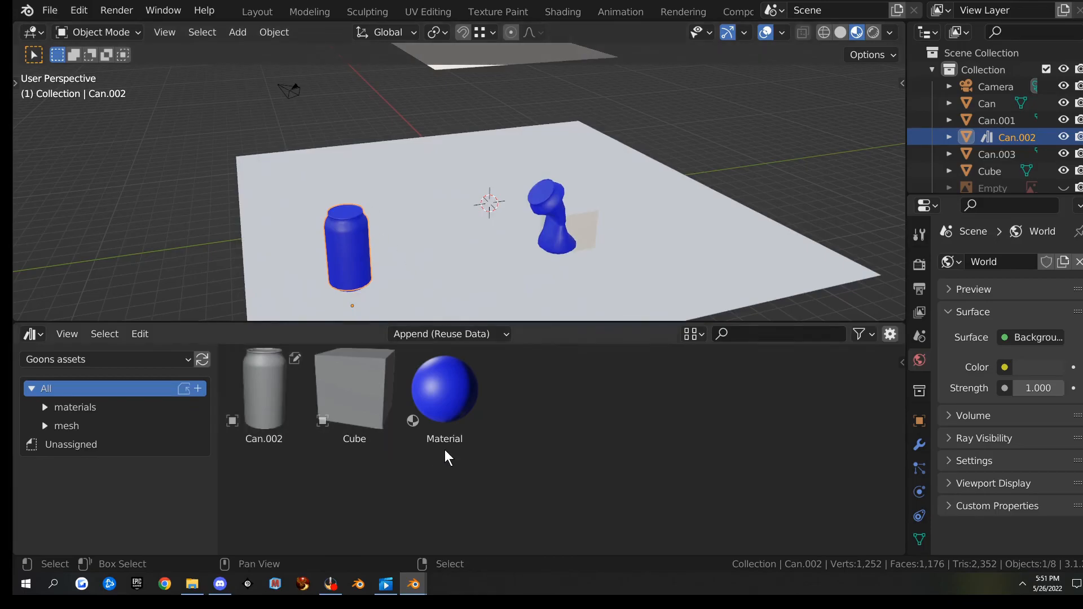
{"action": "middle_click_drag", "start_coordinate": [430, 191], "coordinate": [602, 231]}
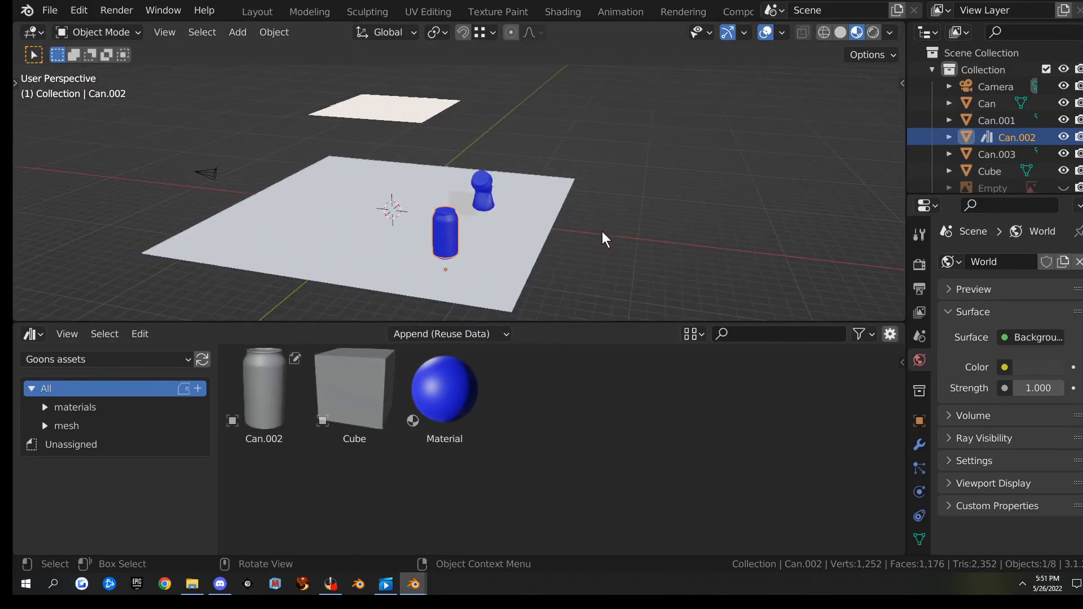